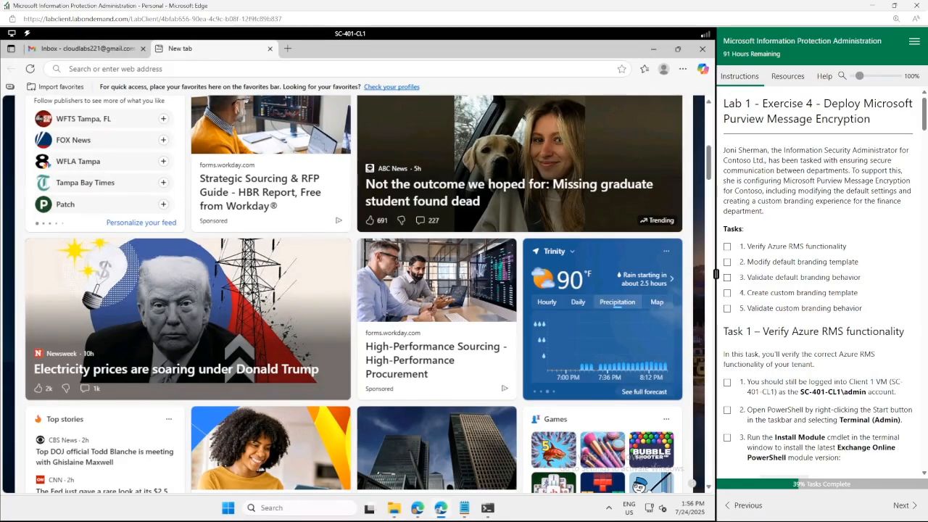
Tick steps 1 and 2 of Task 1 in the lab instructions checklist.
scroll(749, 290, down, 3)
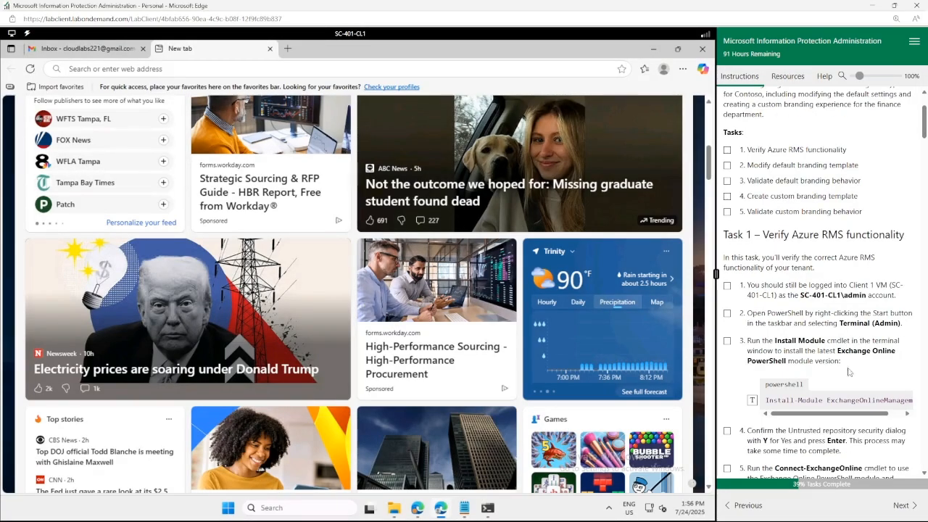
click(727, 285)
click(727, 313)
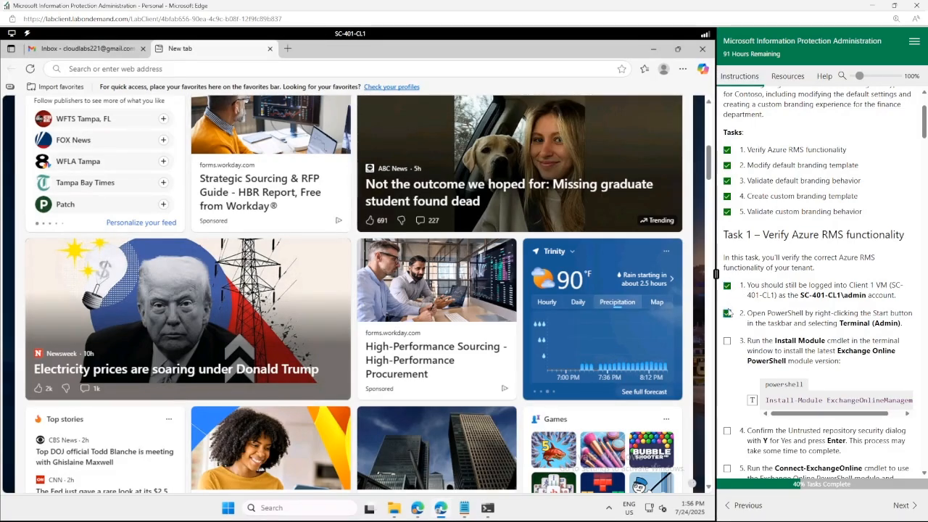
Launch Terminal (Admin) from the Start menu and accept the UAC prompt.
right_click(229, 509)
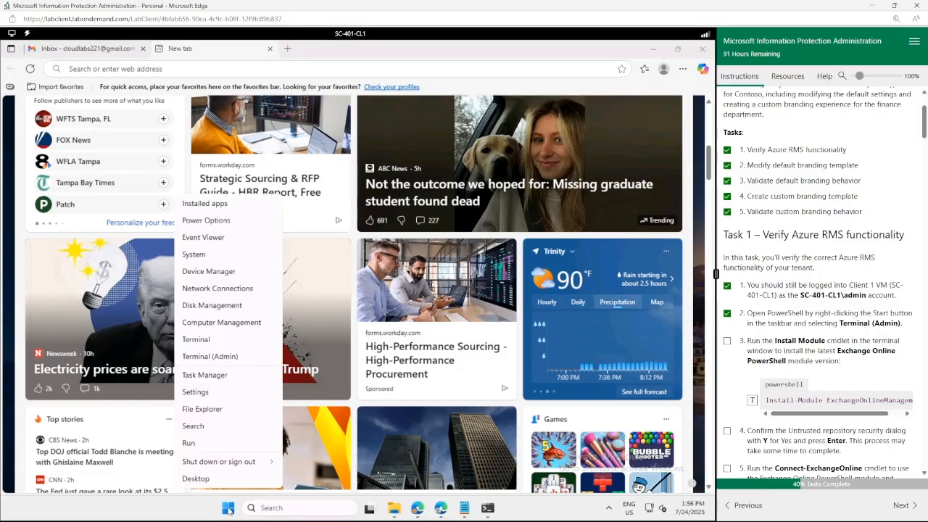
click(223, 358)
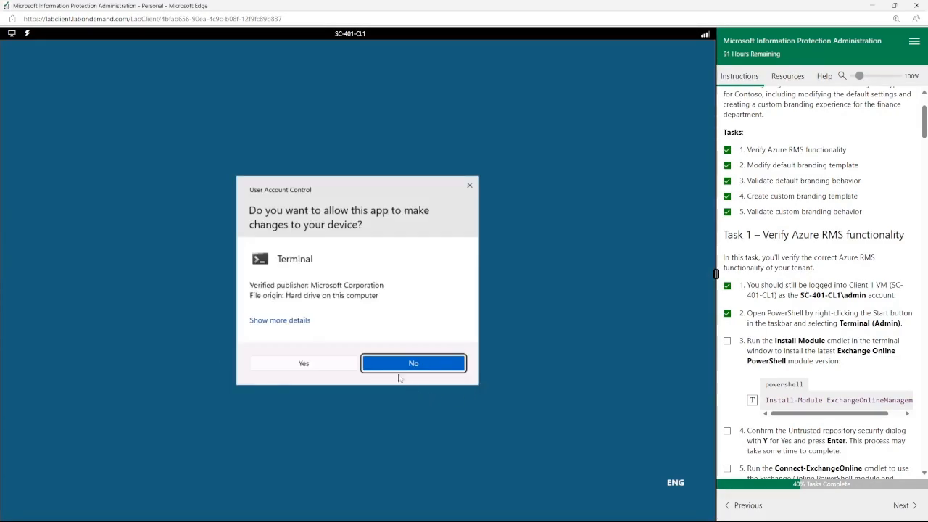
click(342, 365)
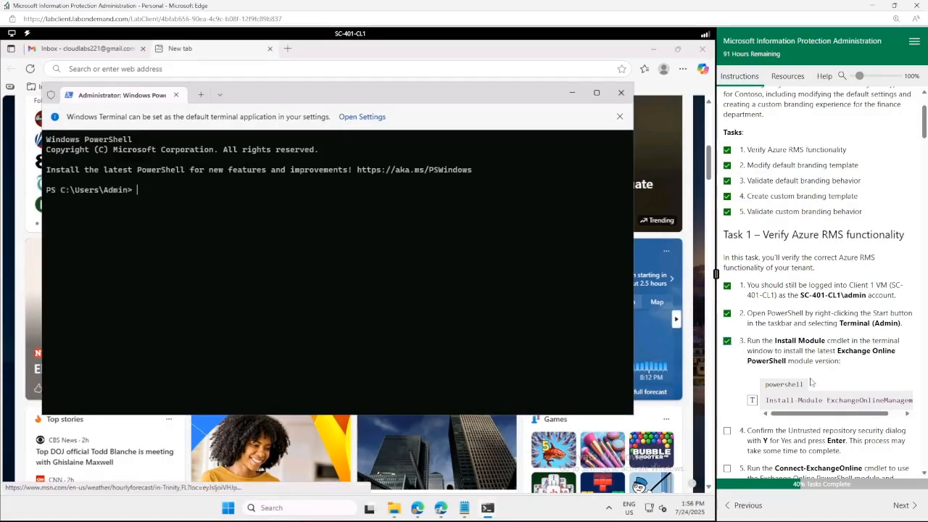
Install the ExchangeOnlineManagement module, answering Y, then run Connect-ExchangeOnline.
scroll(799, 320, down, 2)
mouse_move(798, 318)
mouse_down()
mouse_move(869, 318)
mouse_move(780, 317)
mouse_up()
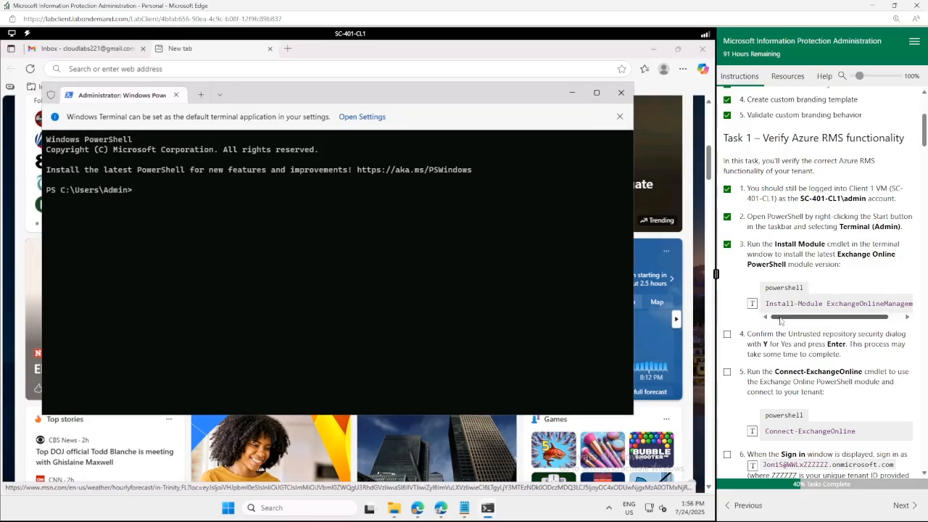
click(751, 305)
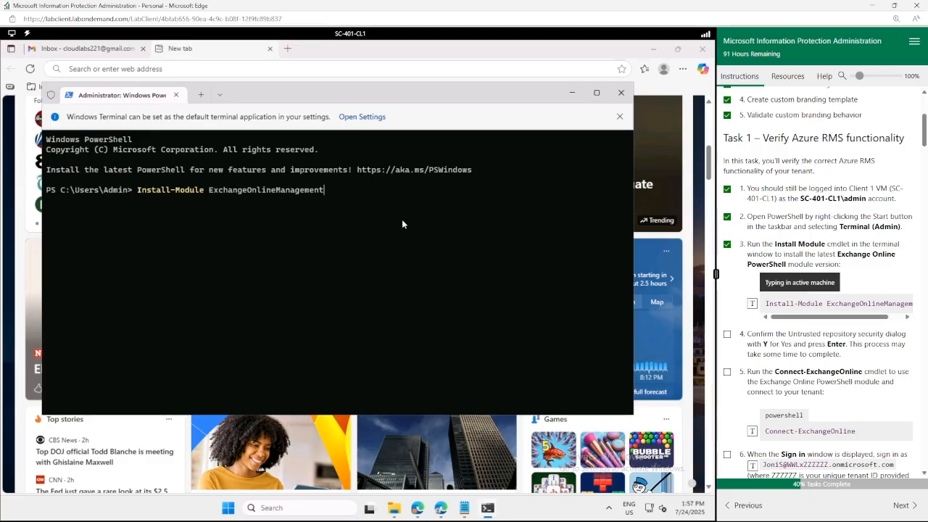
key(Return)
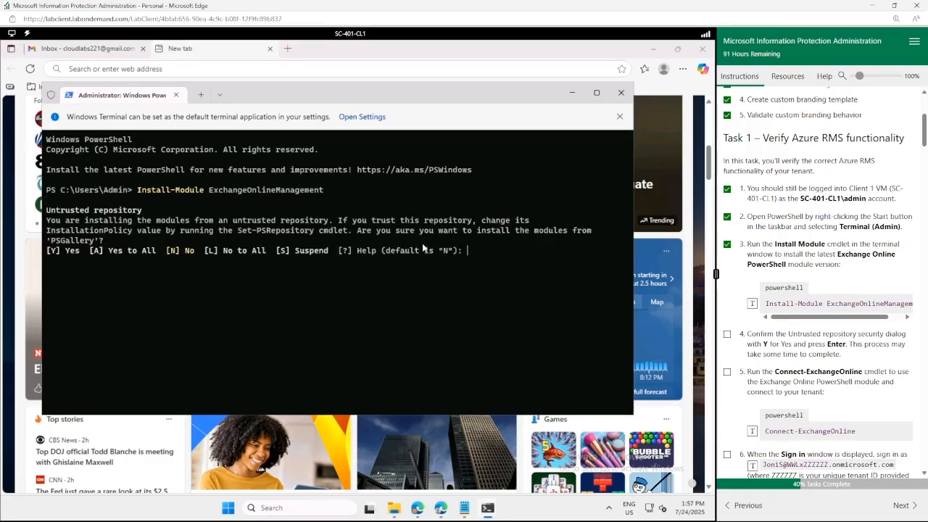
text(Y)
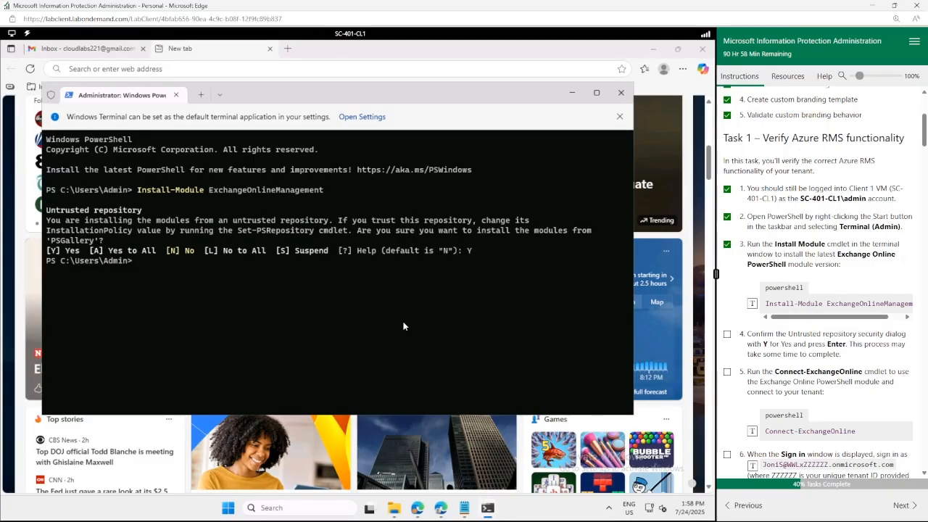
click(752, 431)
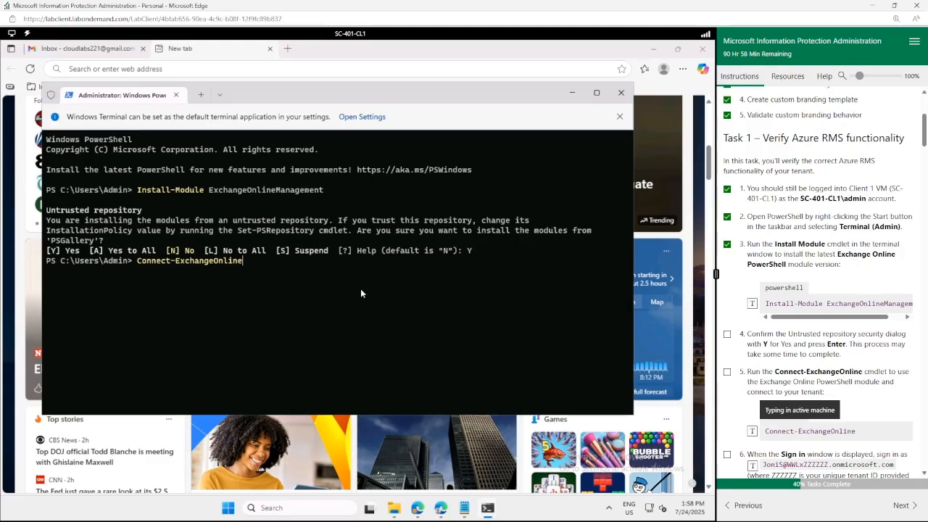
key(Return)
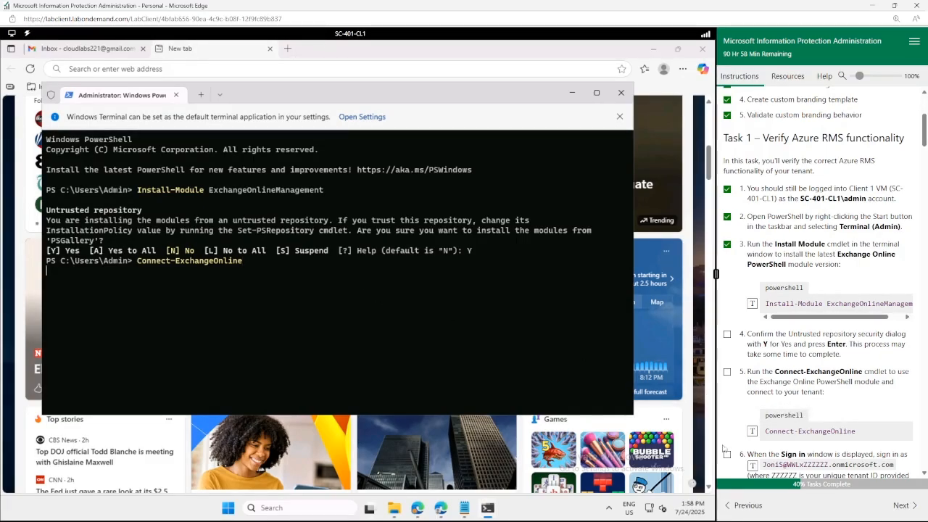
Tick lab steps 4 to 6 as done in the instructions.
click(727, 455)
scroll(754, 379, down, 1)
scroll(751, 376, down, 2)
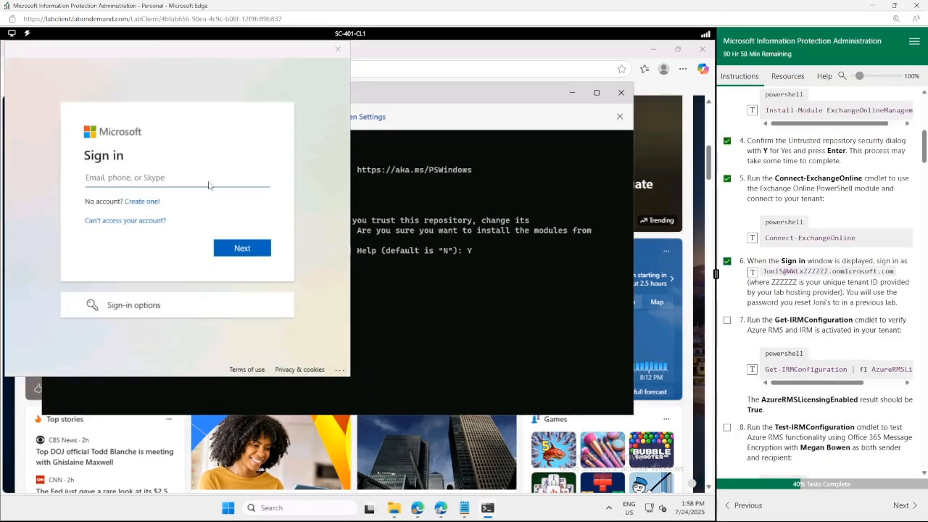
Enter the tenant user's sign-in address, swapping the placeholder domain for the real tenant.
click(153, 177)
click(751, 272)
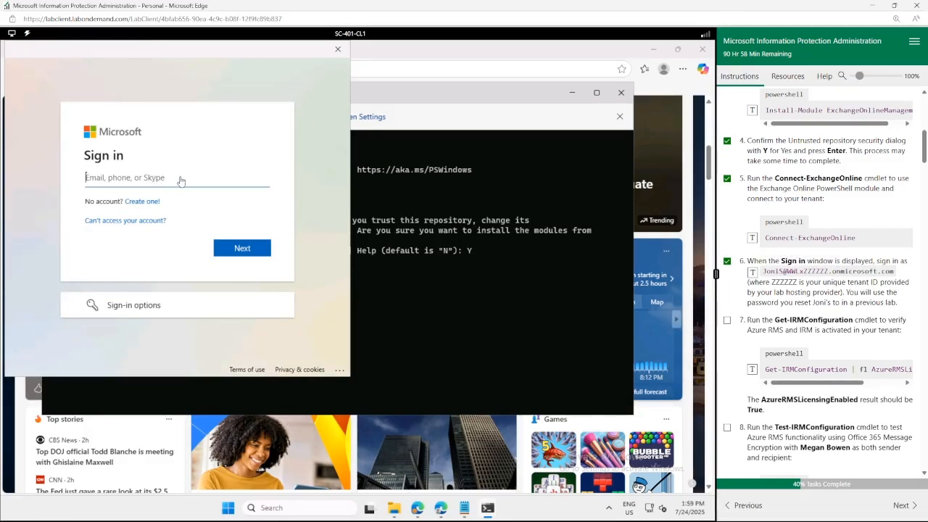
drag(111, 177, 227, 177)
key(BackSpace)
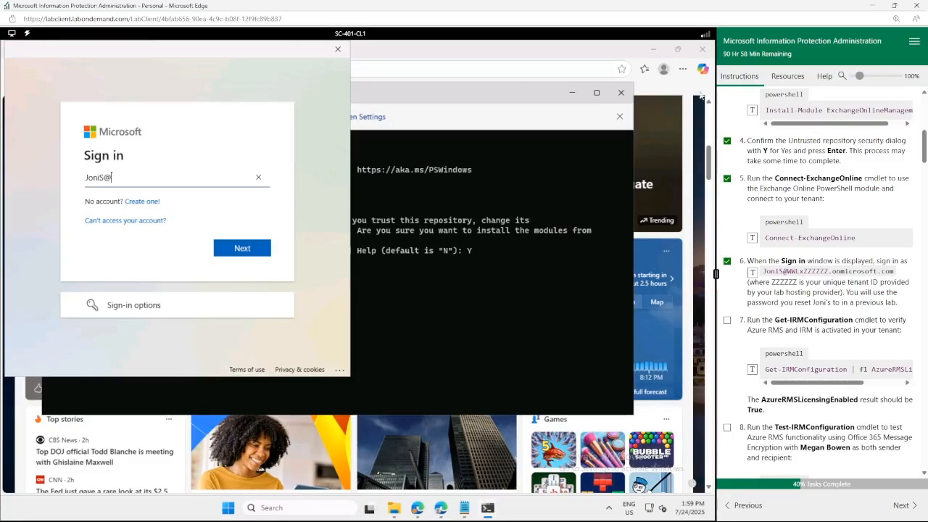
click(785, 77)
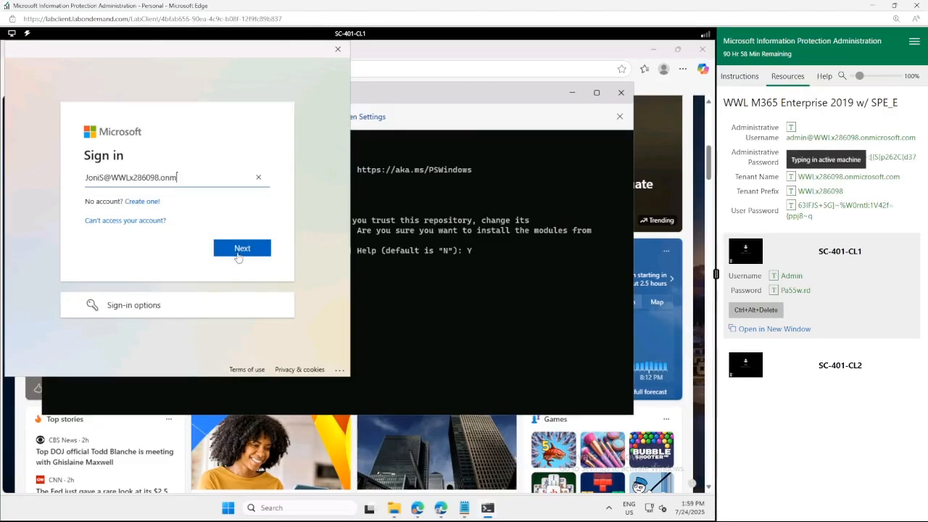
click(244, 252)
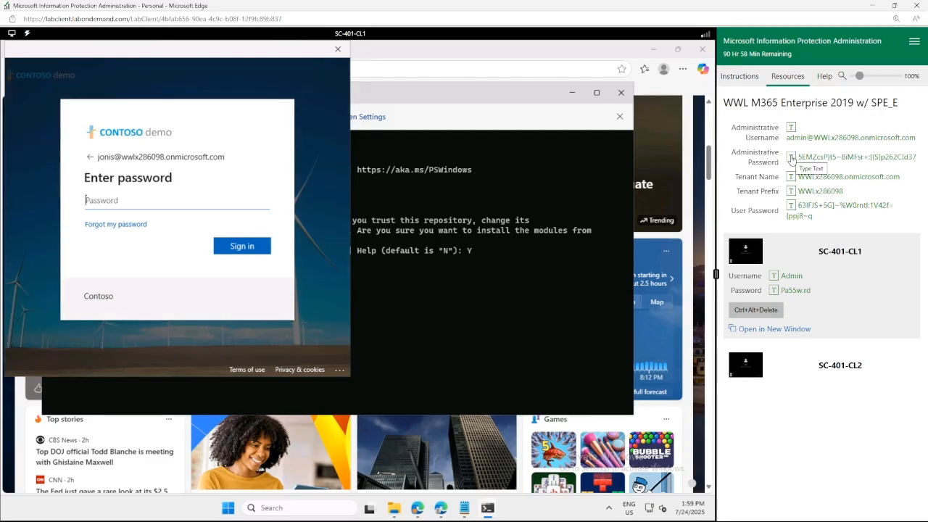
Enter the account password, sign in, and choose 'No, this app only'.
click(816, 158)
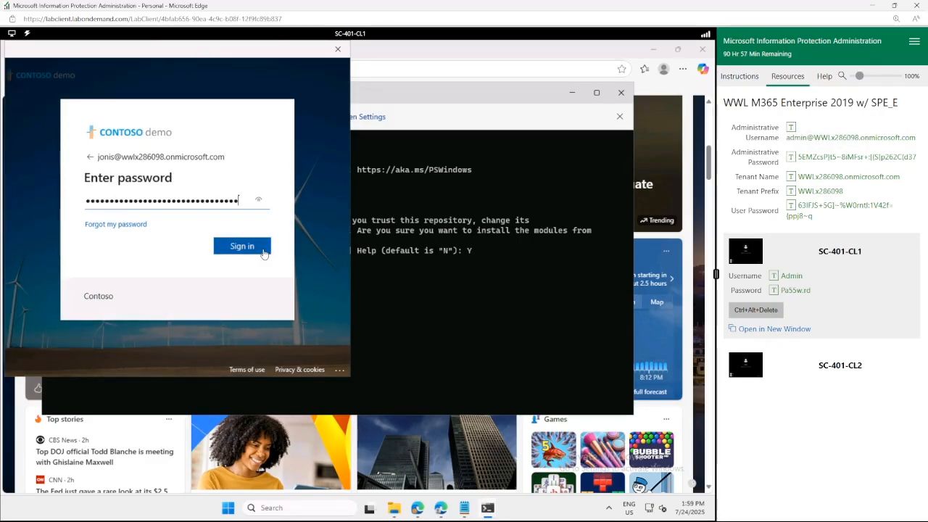
click(251, 247)
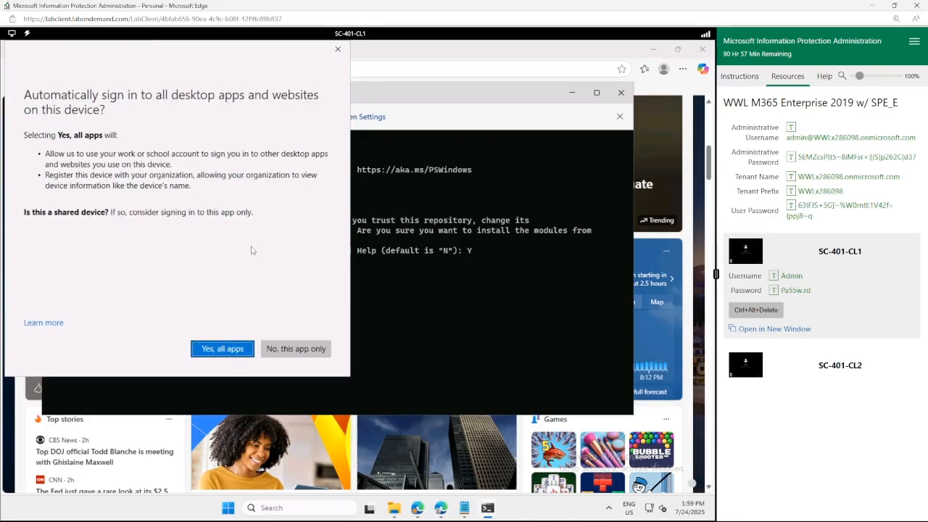
click(299, 352)
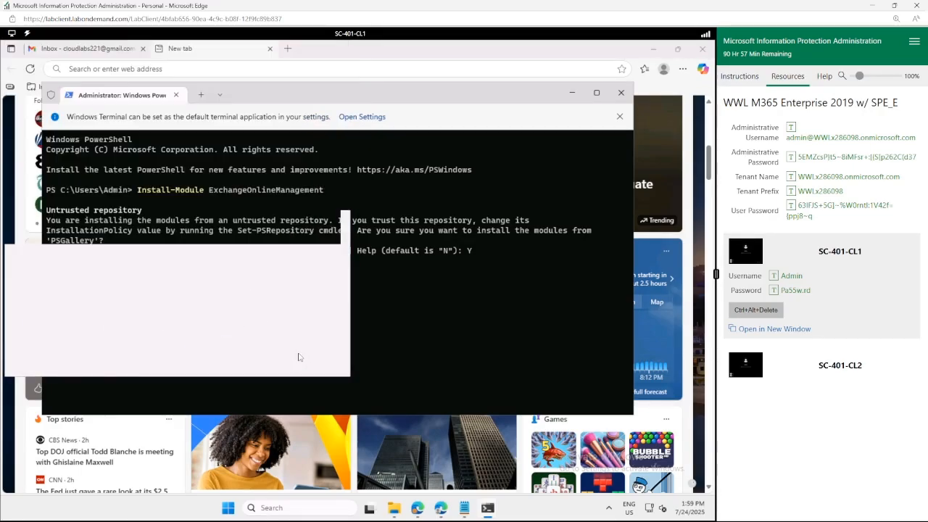
click(737, 78)
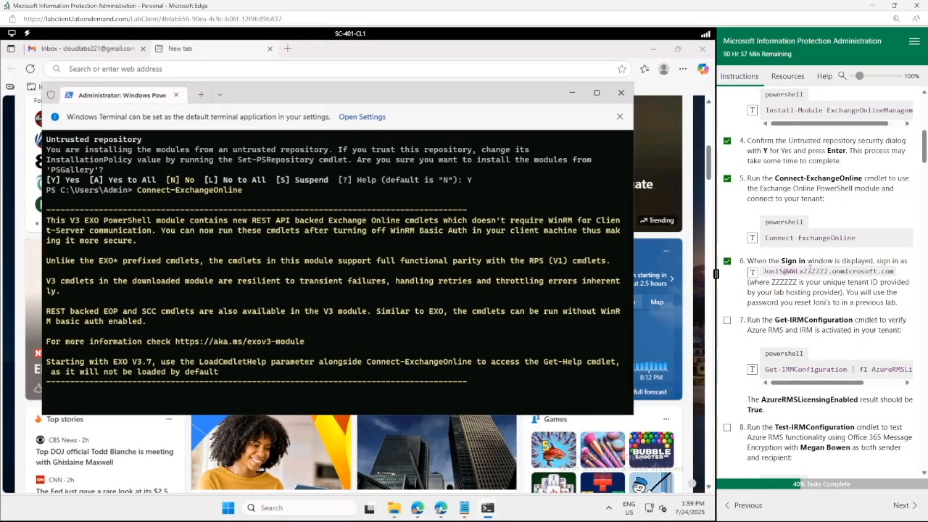
Run Get-IRMConfiguration to confirm AzureRMSLicensingEnabled is True and tick step 7.
scroll(809, 267, down, 3)
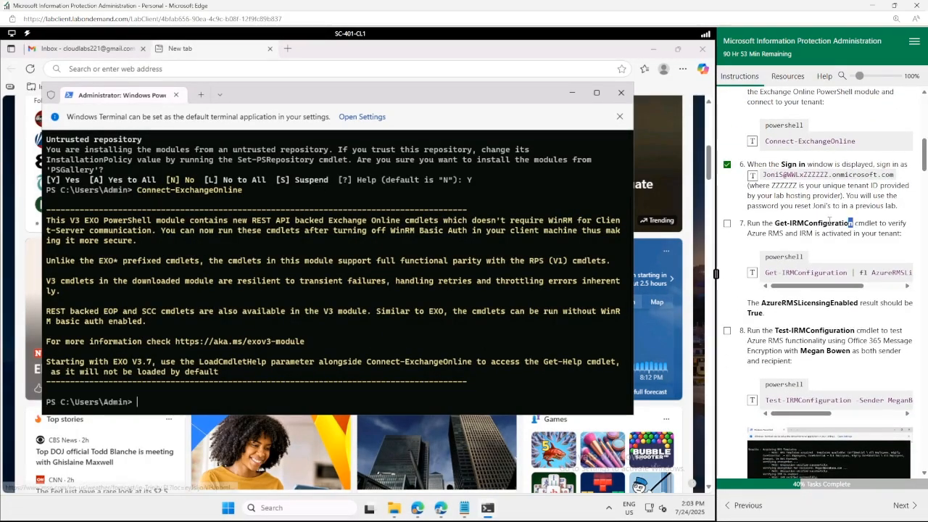
drag(852, 223, 775, 223)
click(508, 242)
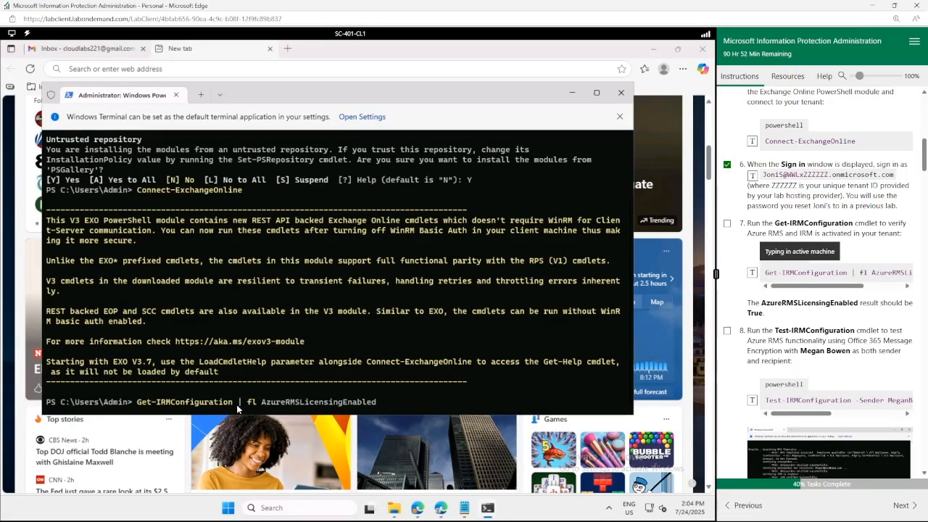
key(Return)
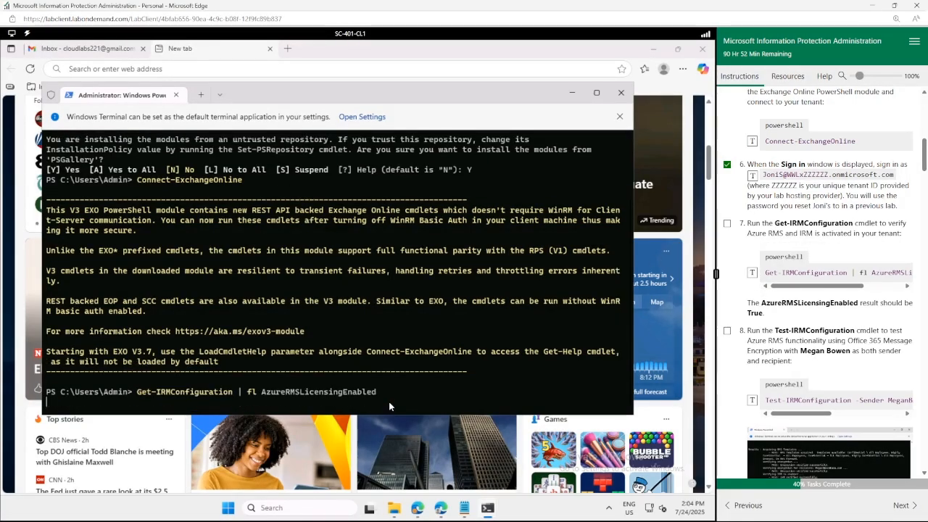
drag(204, 361, 49, 367)
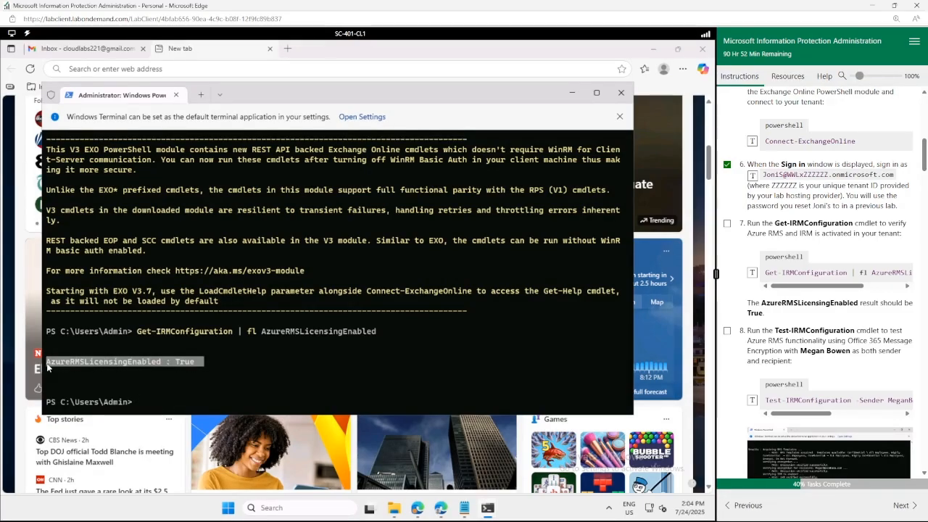
click(727, 225)
click(454, 330)
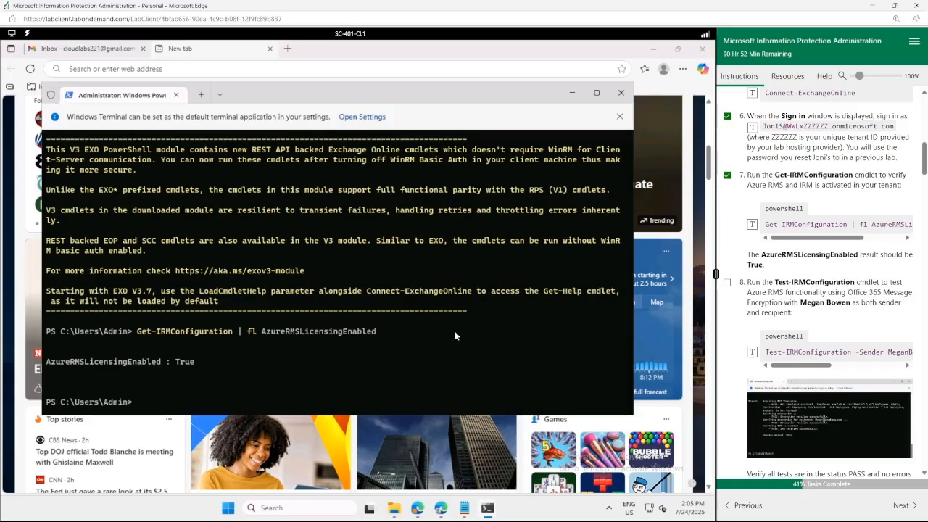
Run Test-IRMConfiguration, confirm OVERALL RESULT: PASS, and tick steps 8 and 9.
click(751, 352)
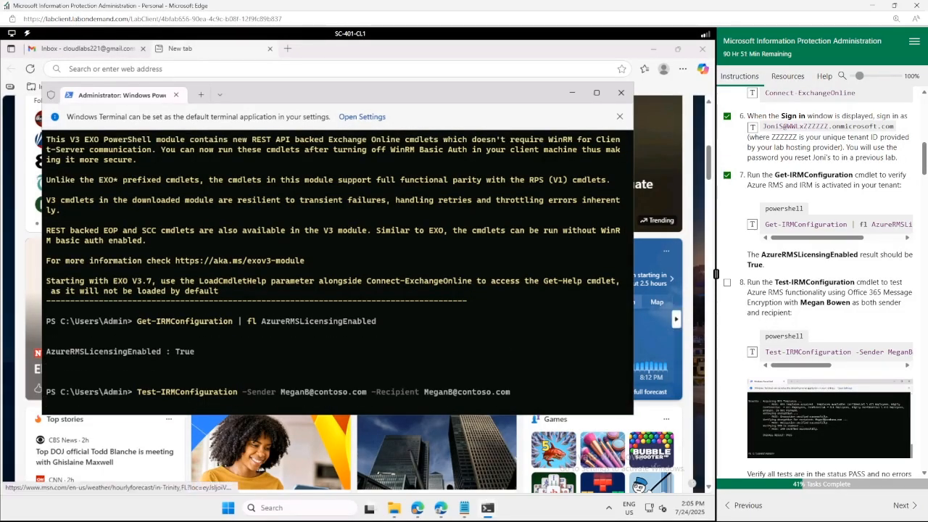
drag(203, 341, 109, 340)
click(152, 358)
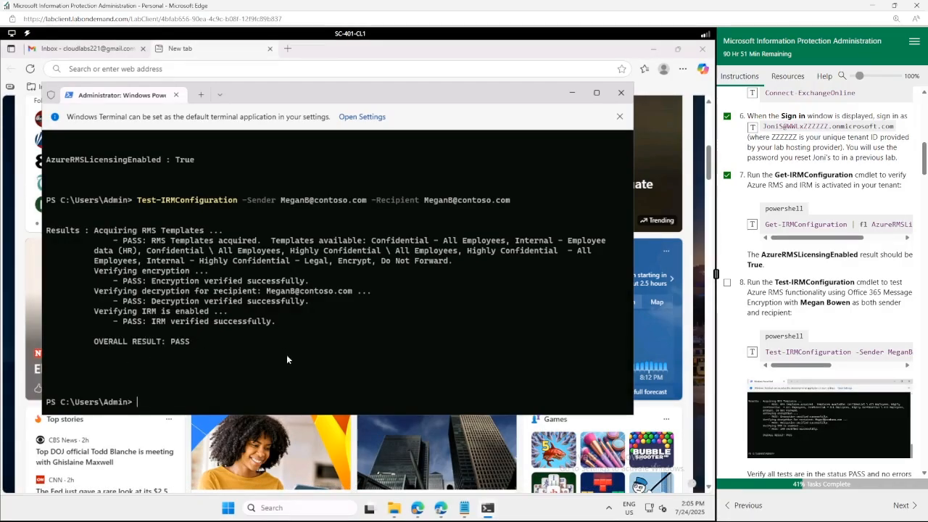
click(727, 282)
scroll(742, 296, down, 3)
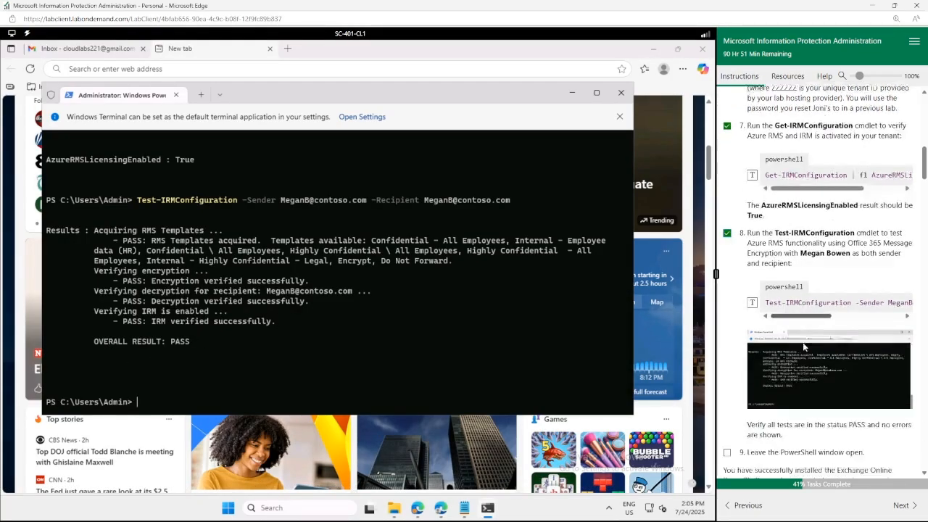
click(727, 357)
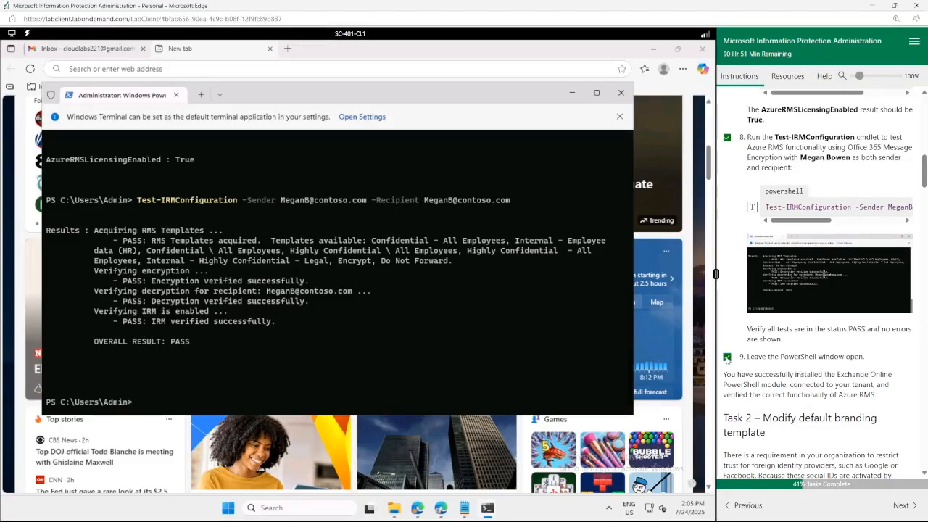
scroll(779, 368, down, 2)
Run Get-OMEConfiguration and note SocialIdSignIn currently reads True.
scroll(779, 367, down, 2)
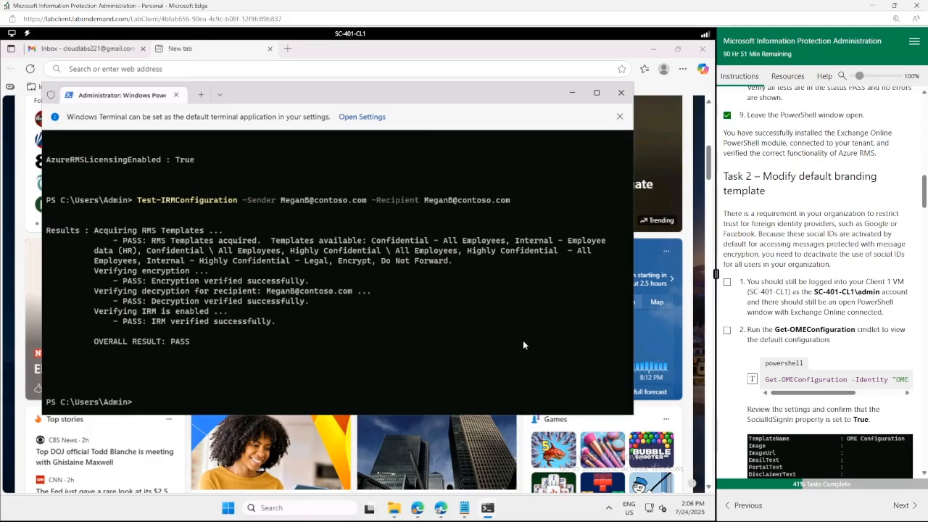
click(753, 380)
key(Return)
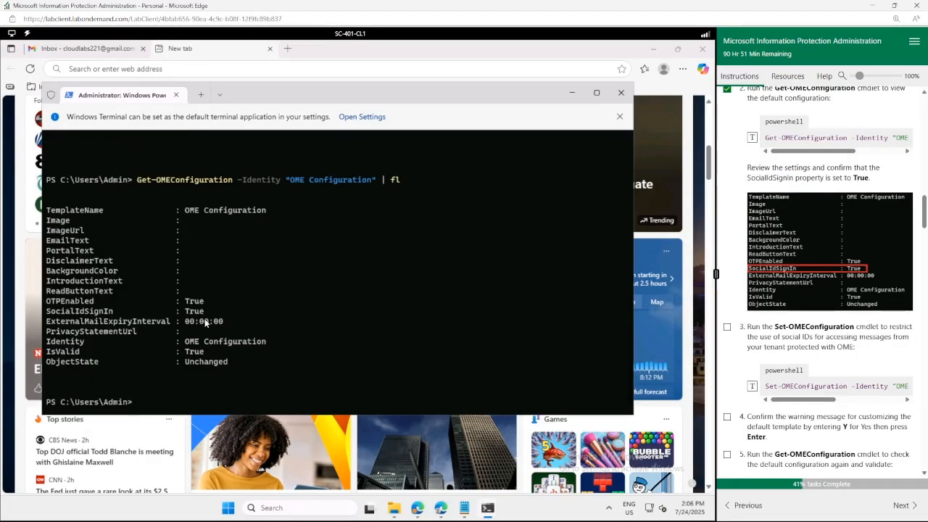
drag(207, 312, 47, 313)
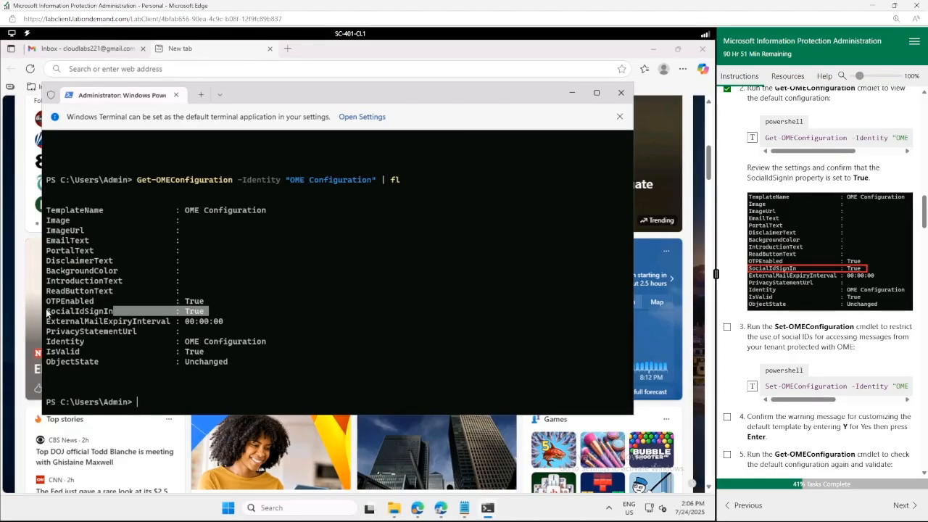
click(283, 325)
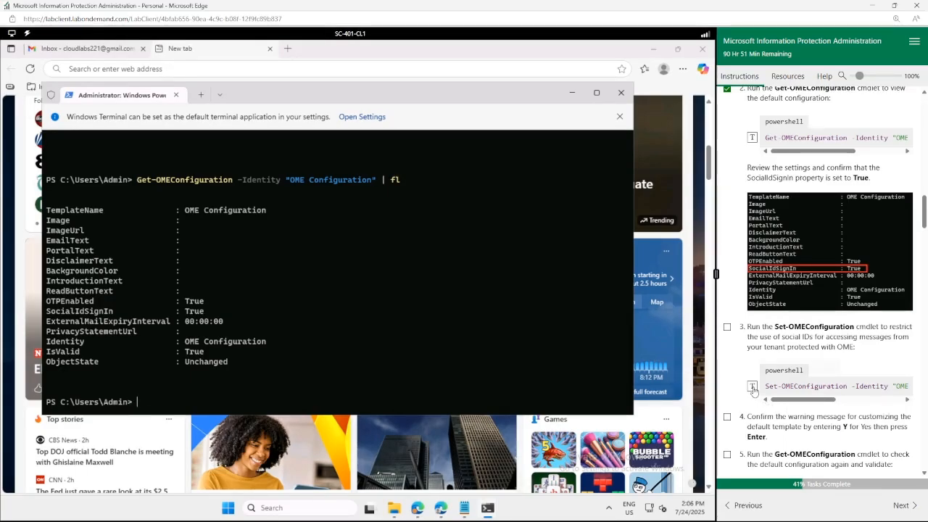
Insert Set-OMEConfiguration -Identity "OME Configuration" -SocialIdSignIn:$false at the prompt.
click(752, 387)
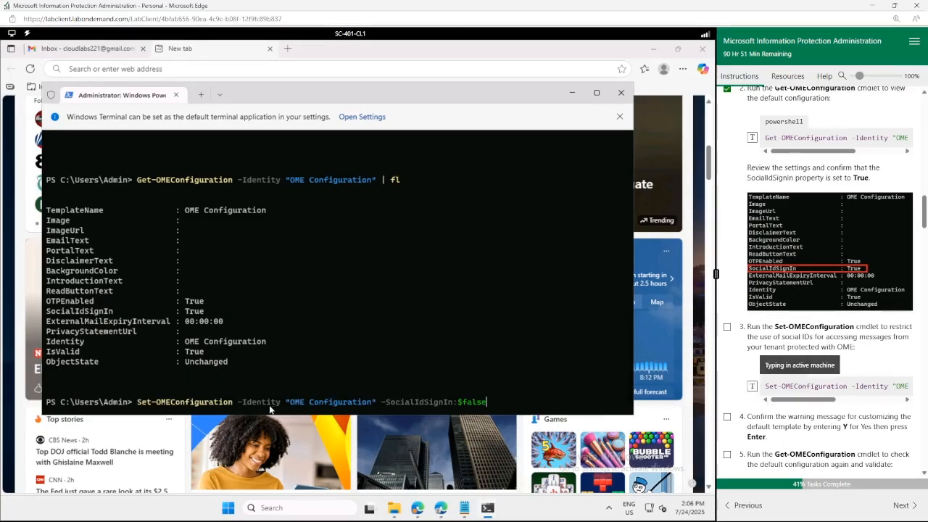
drag(493, 403, 390, 402)
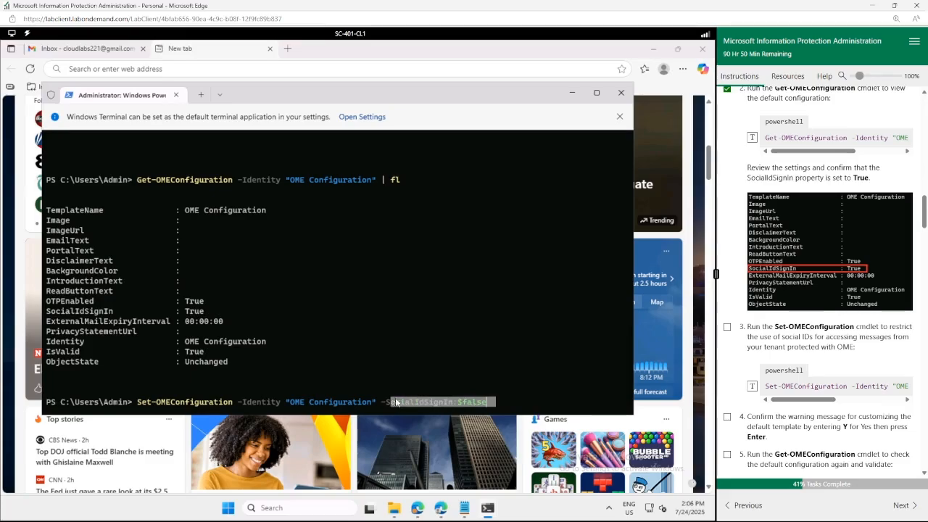
click(441, 301)
Run the Set-OMEConfiguration command and confirm the change with Y.
key(Return)
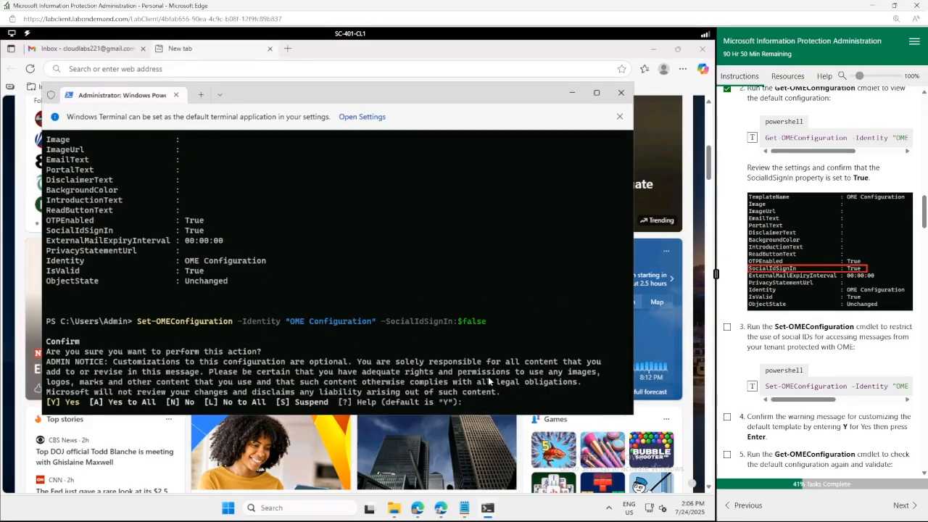
text(Y)
key(Return)
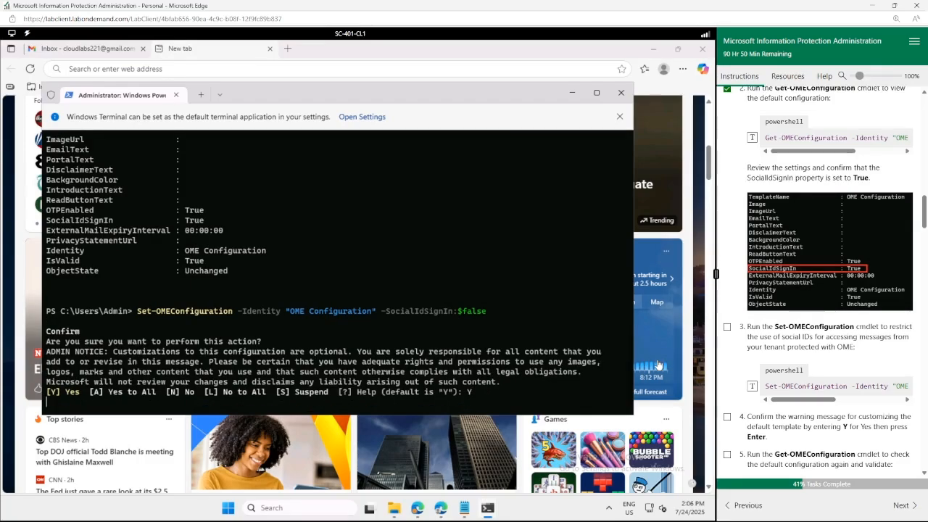
Recheck Get-OMEConfiguration to verify SocialIdSignIn is False, then switch back to Edge.
scroll(819, 441, down, 1)
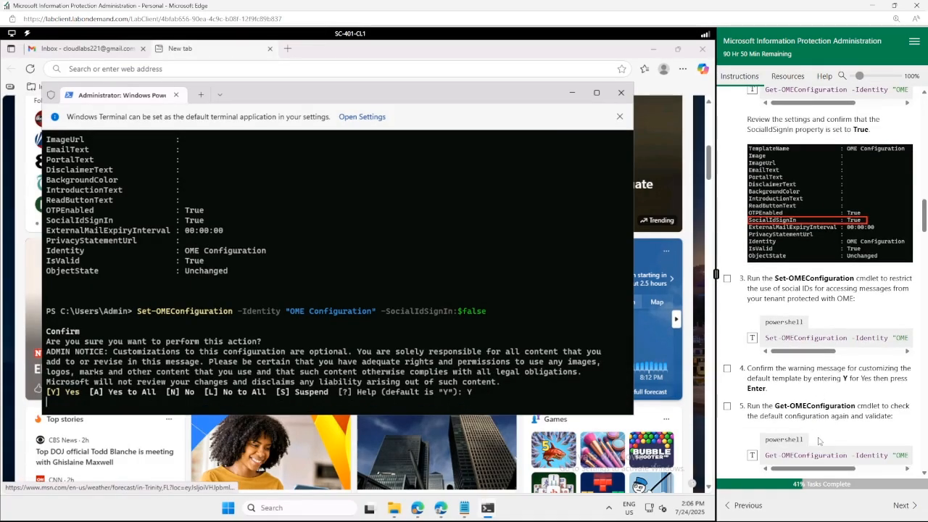
scroll(819, 441, down, 1)
click(751, 410)
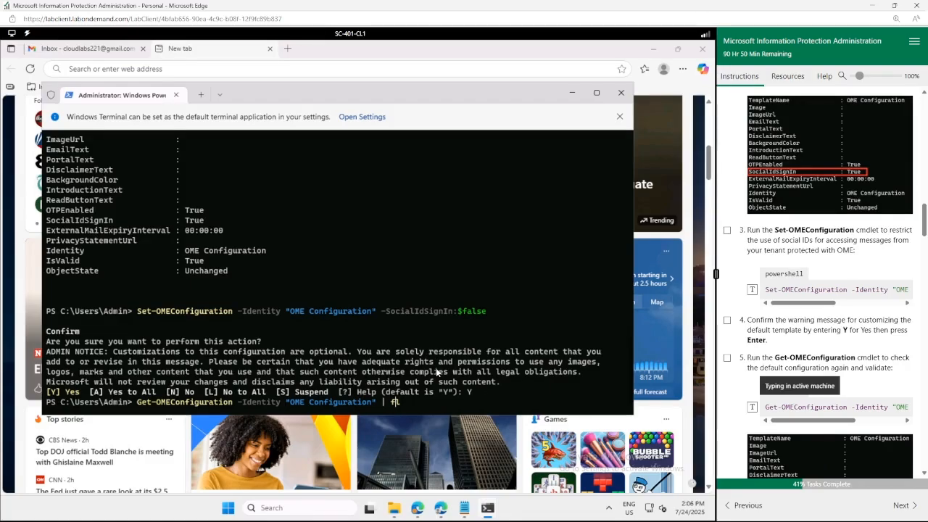
key(Return)
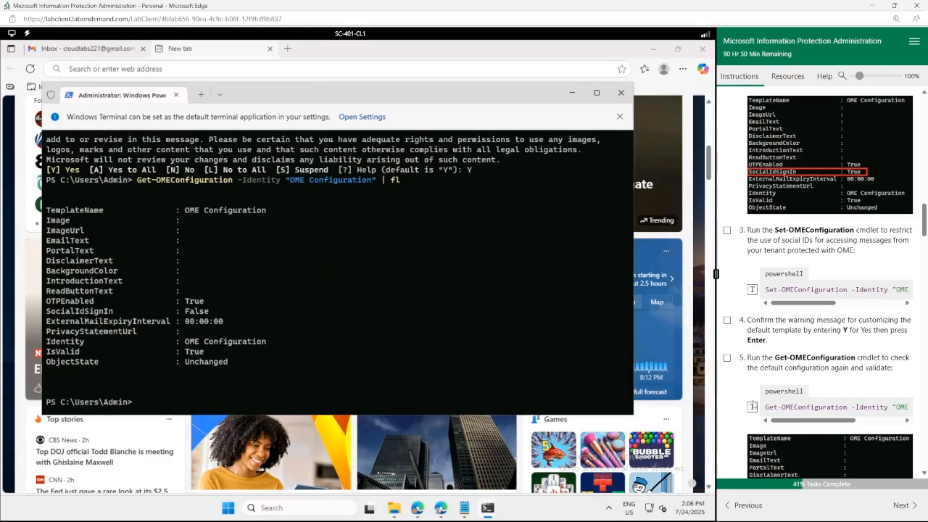
drag(206, 312, 45, 312)
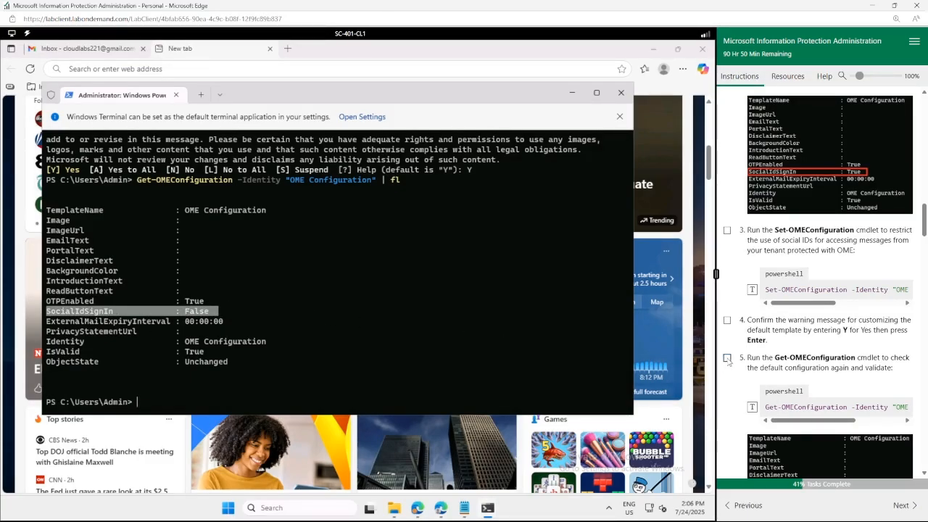
scroll(727, 365, down, 6)
click(575, 331)
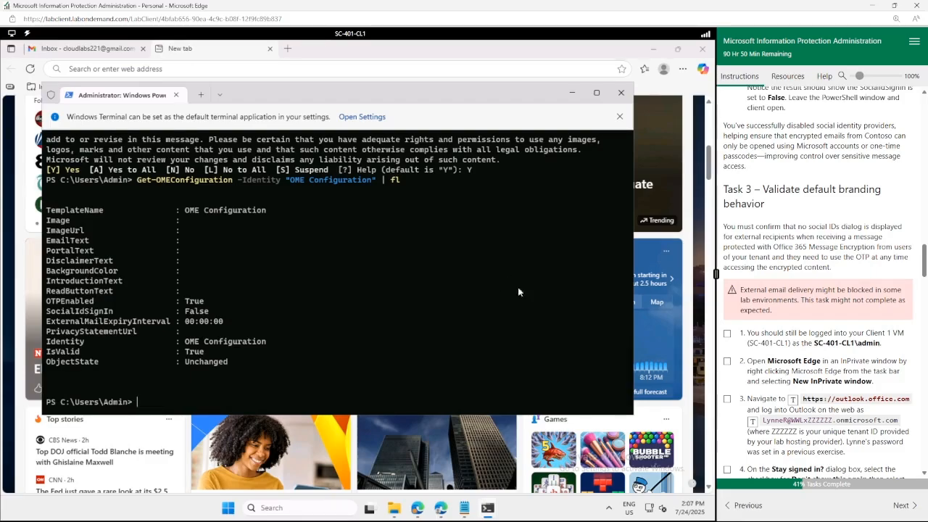
click(666, 70)
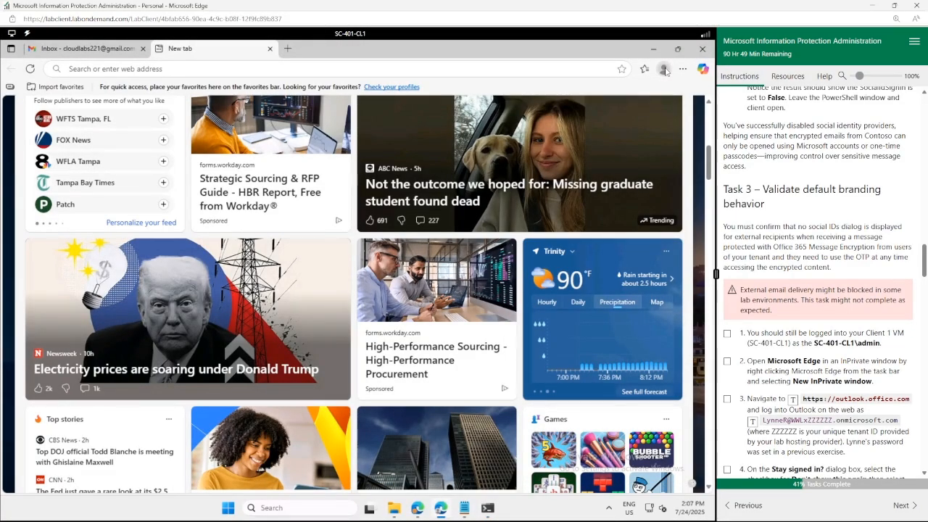
click(664, 69)
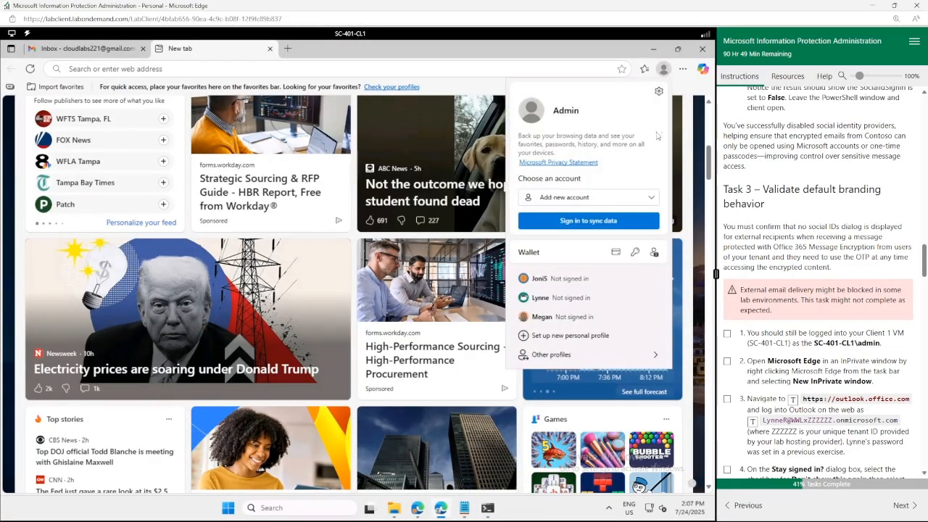
click(542, 300)
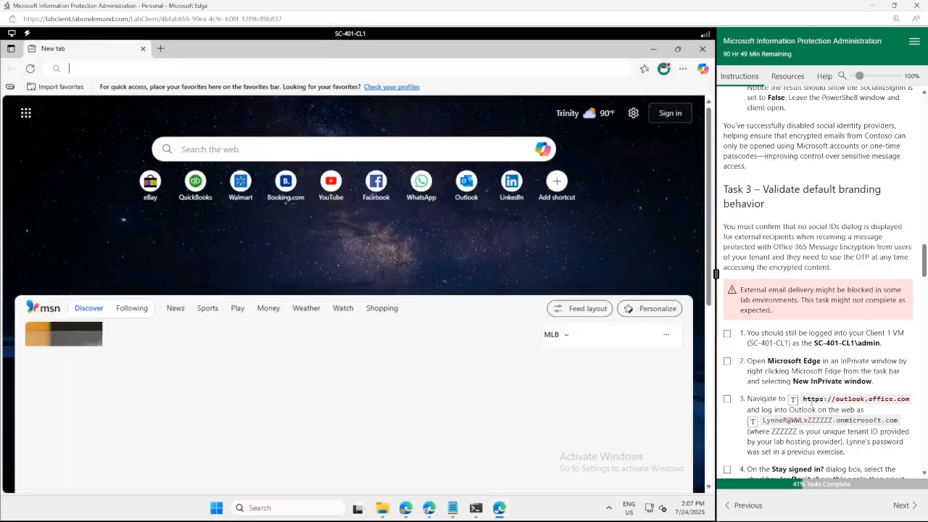
click(793, 400)
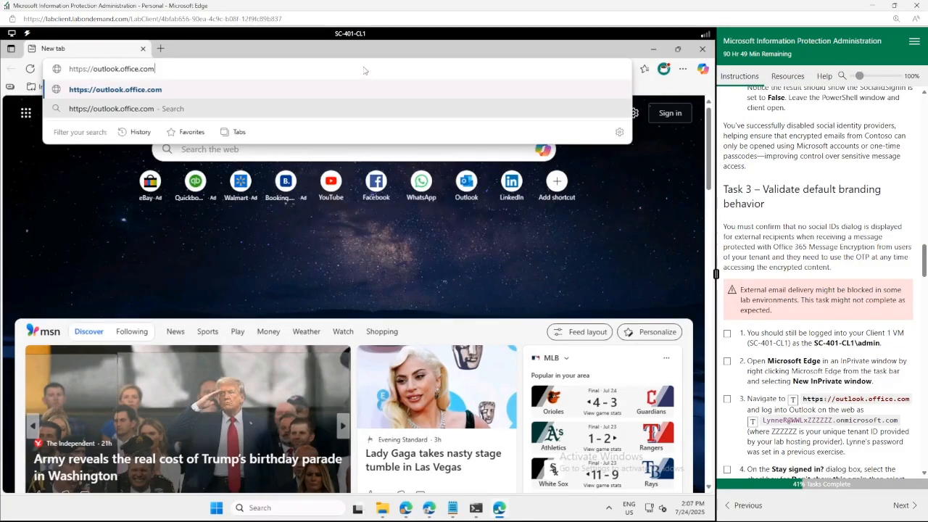
key(Return)
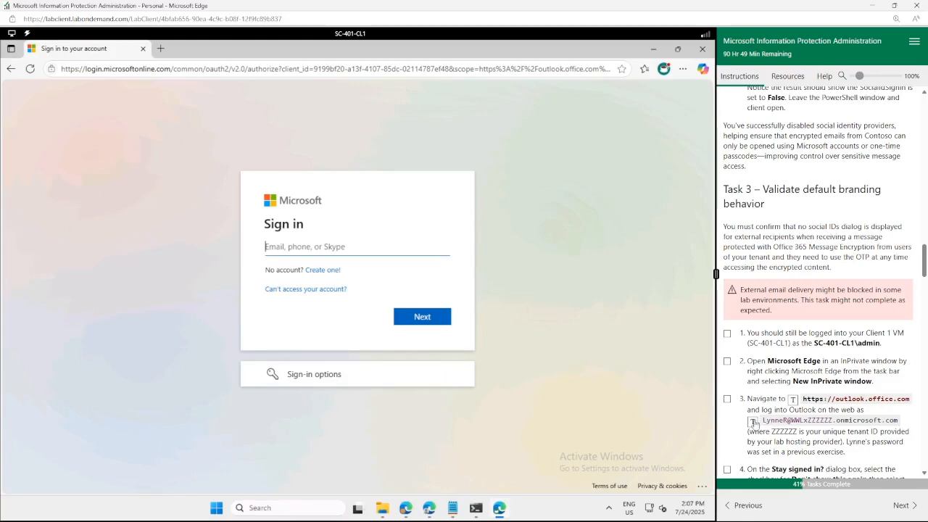
click(753, 422)
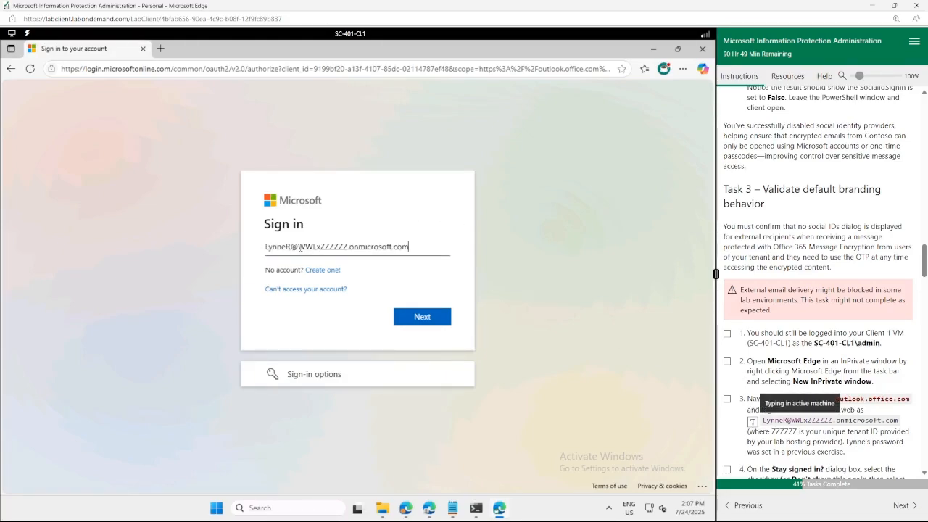
Replace the placeholder domain with the lab tenant name, then sign in with the user password.
drag(299, 246, 458, 244)
key(BackSpace)
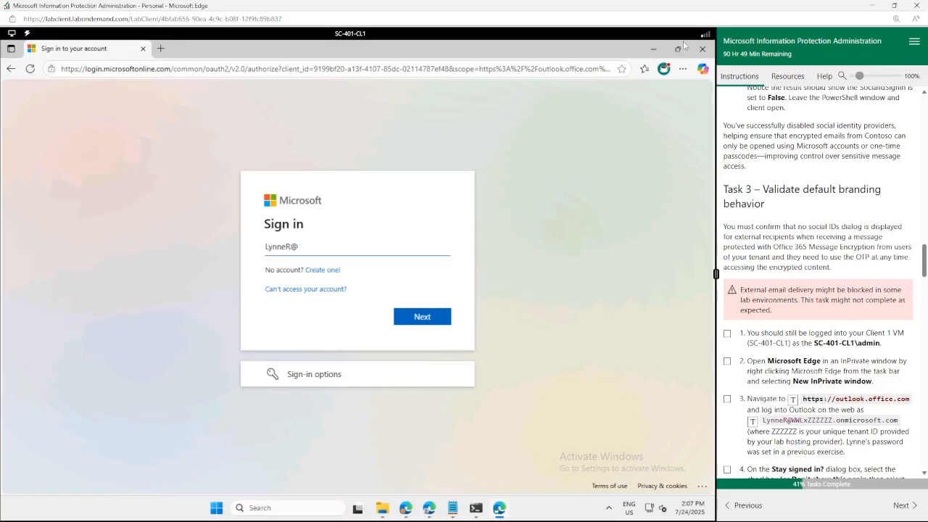
click(787, 76)
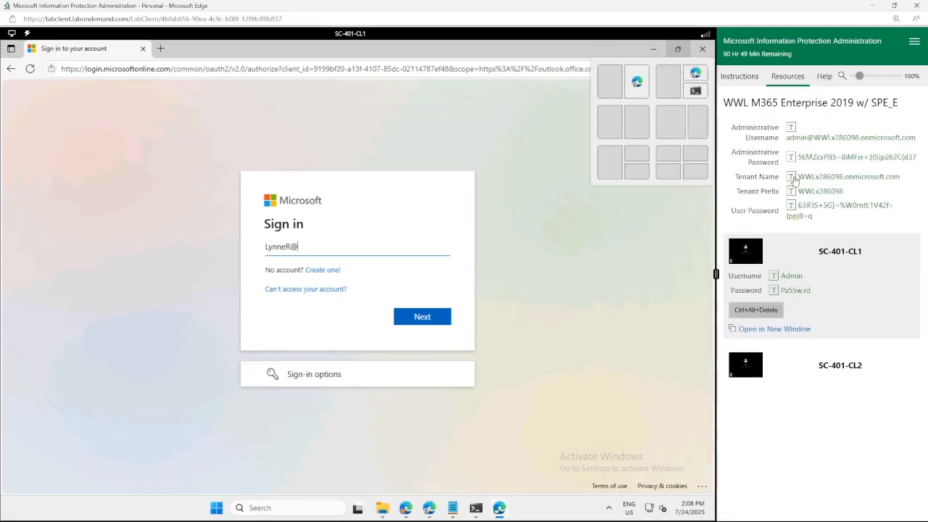
click(791, 177)
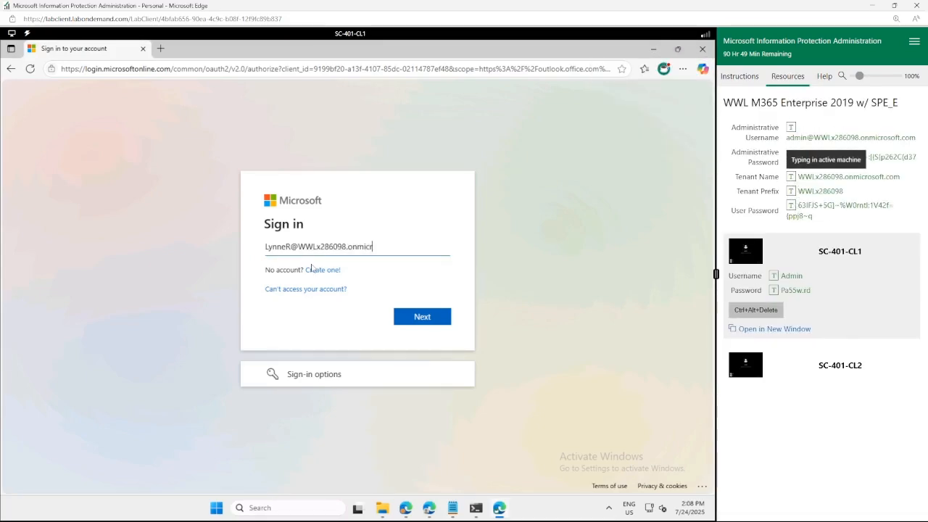
click(428, 319)
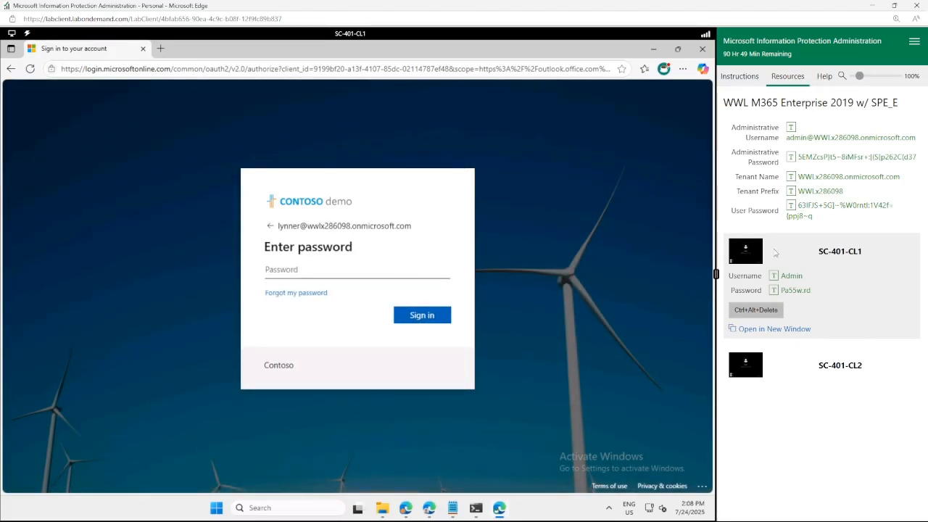
click(791, 206)
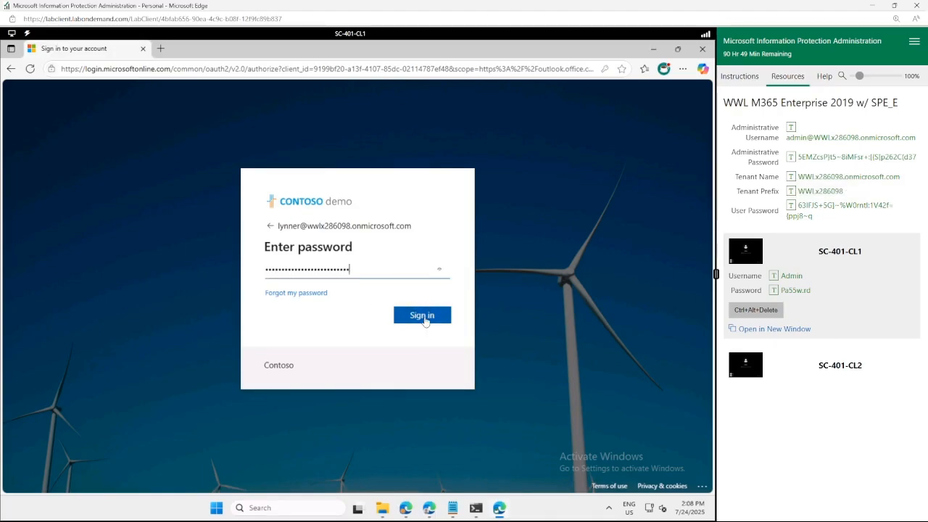
click(425, 318)
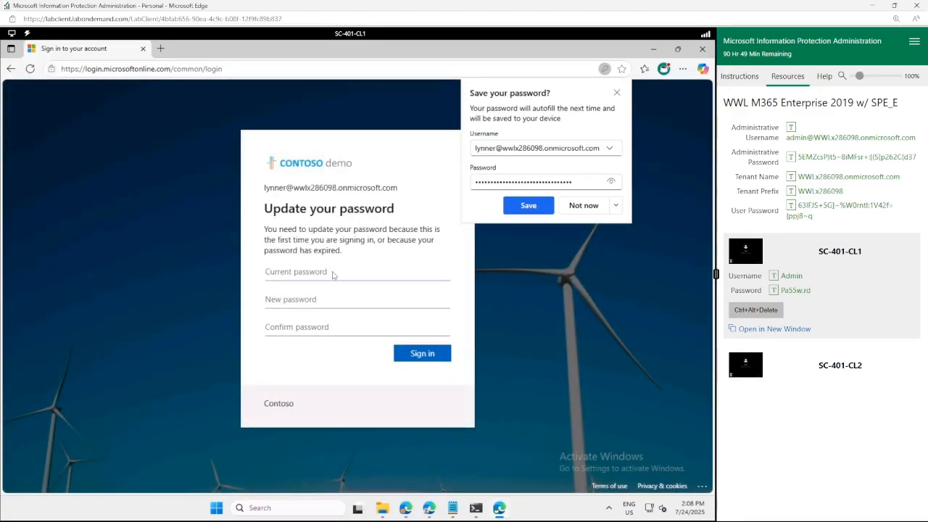
click(333, 272)
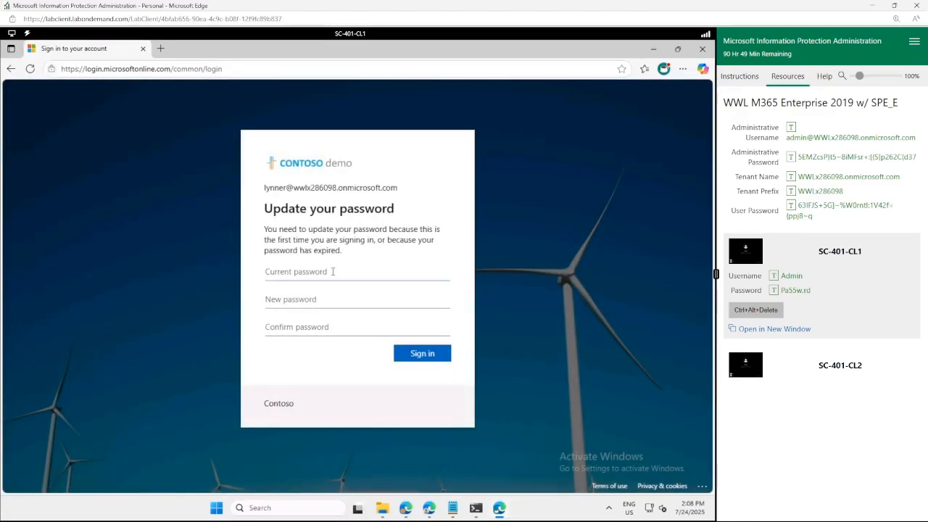
Fill in current, new and confirmed passwords from Resources and submit the password update.
click(791, 207)
click(791, 156)
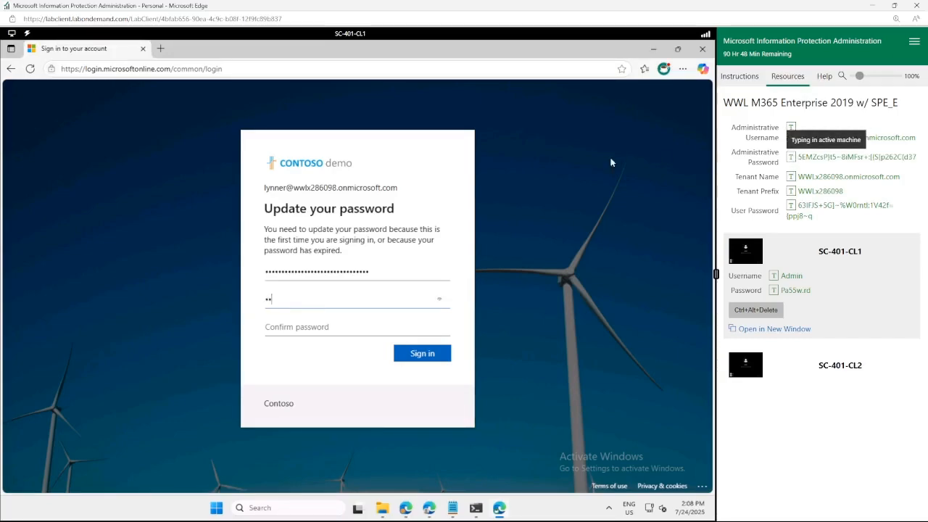
click(379, 329)
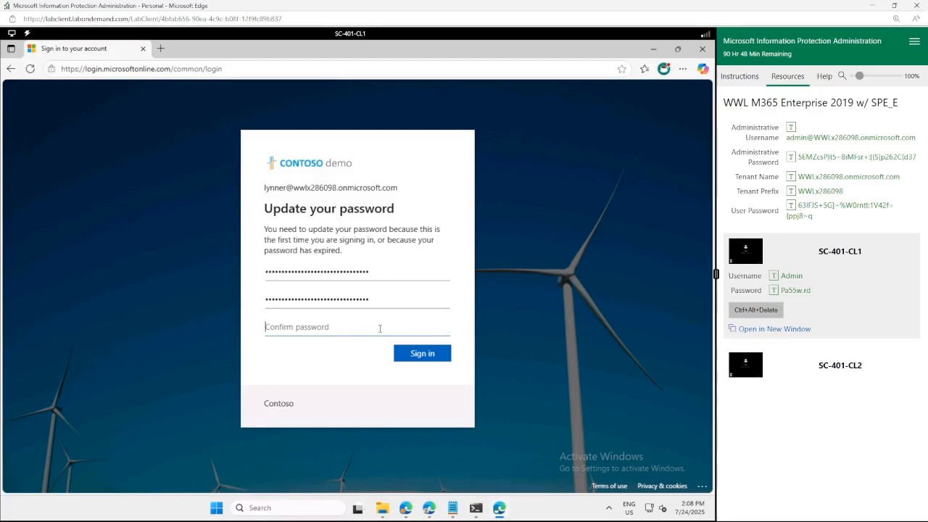
click(791, 157)
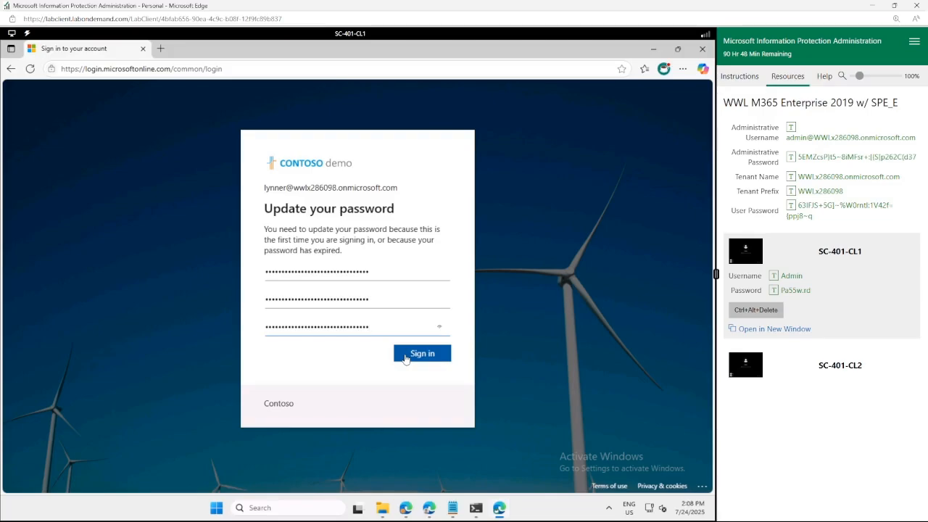
click(405, 358)
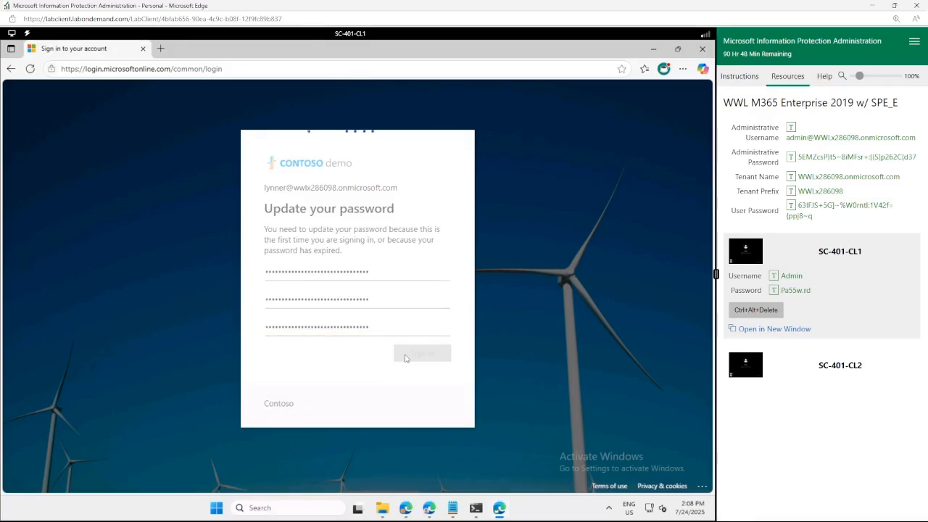
click(740, 77)
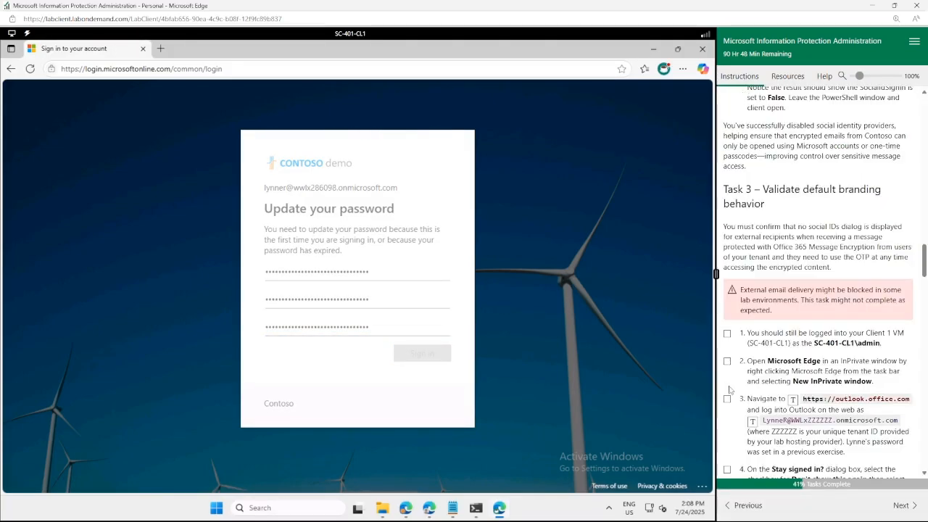
scroll(727, 279, down, 5)
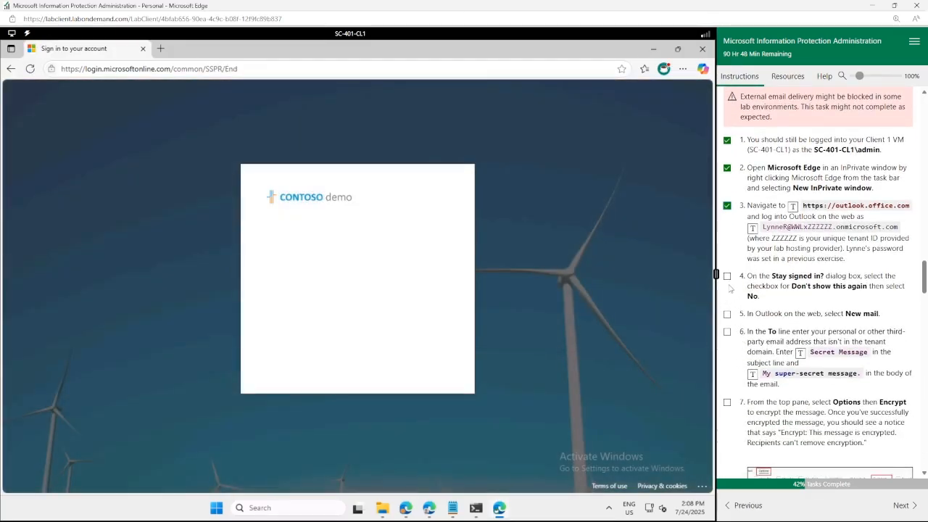
Tick the next Task 3 step and choose Yes to stay signed in, loading the Inbox.
click(727, 276)
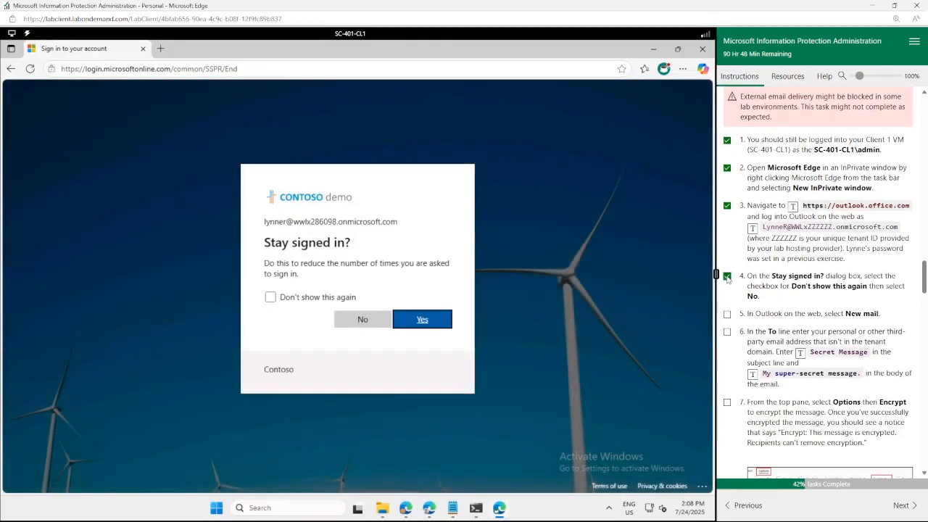
click(418, 321)
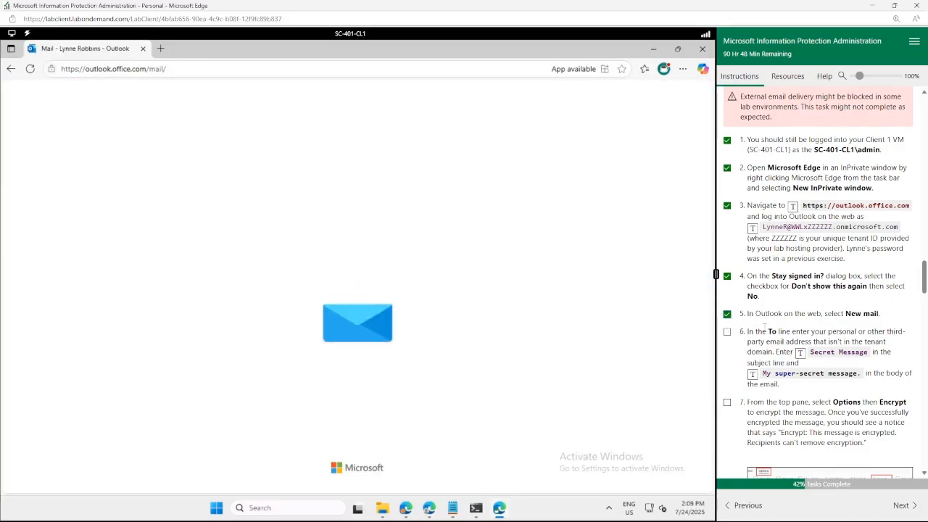
scroll(728, 317, down, 1)
scroll(823, 283, down, 2)
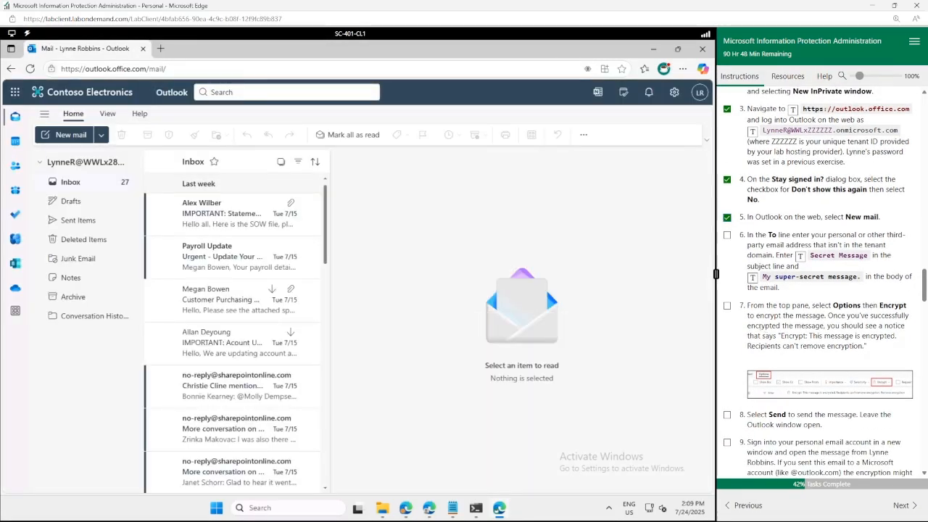
click(64, 137)
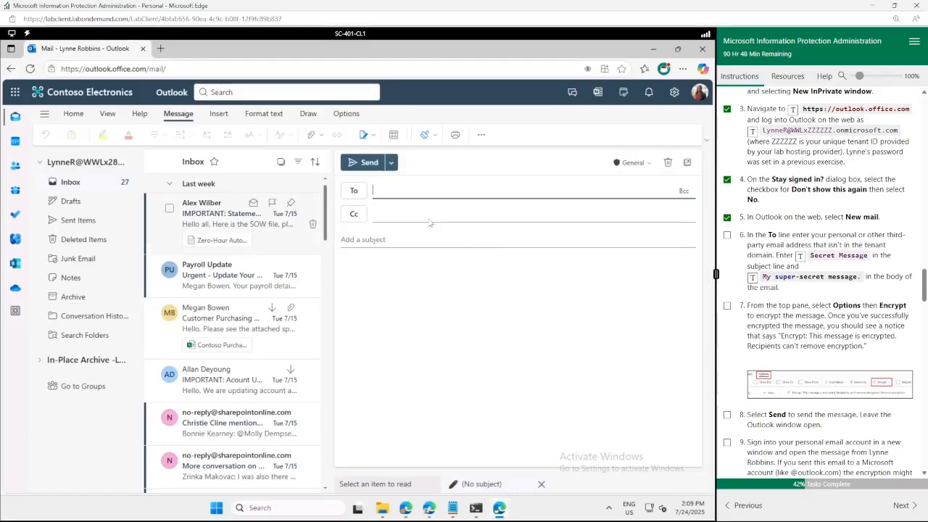
Start a new draft addressed to the Gmail address copied from Notepad.
click(556, 258)
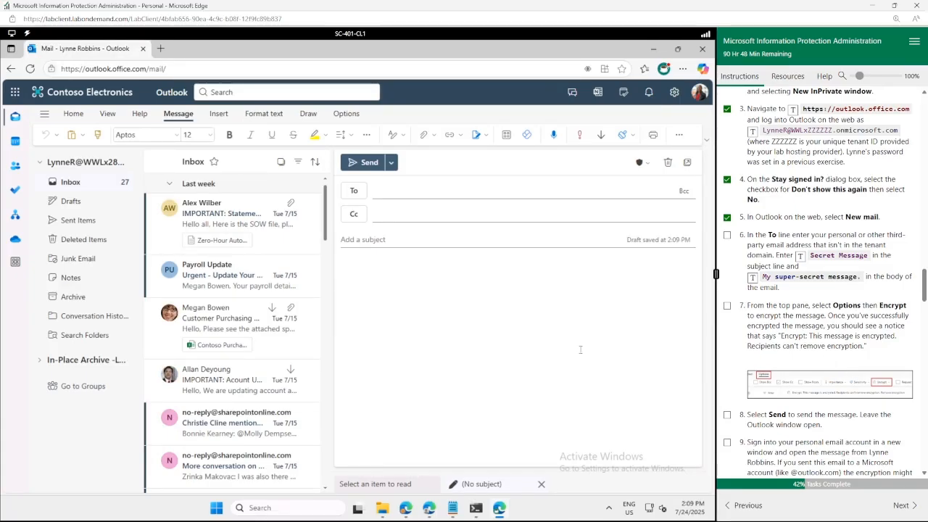
mouse_move(453, 509)
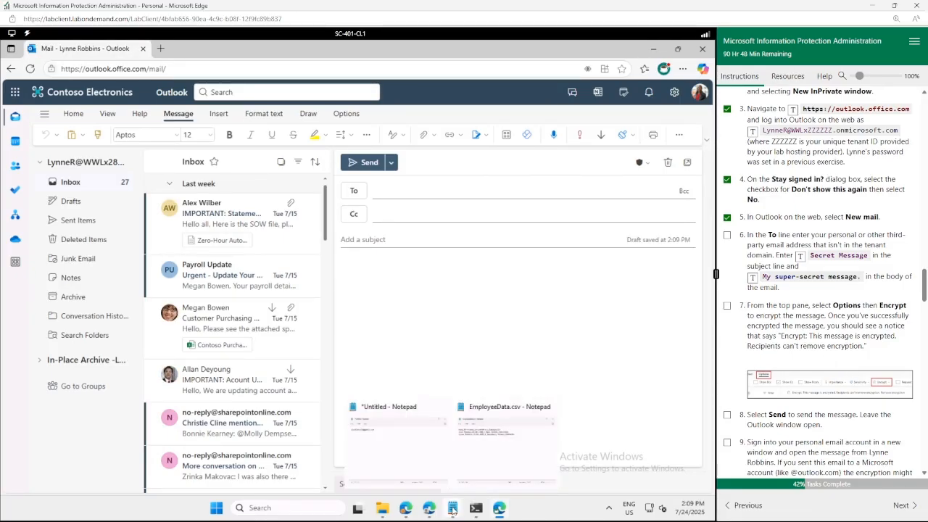
click(401, 447)
drag(150, 137, 53, 140)
key(ctrl+c)
click(615, 343)
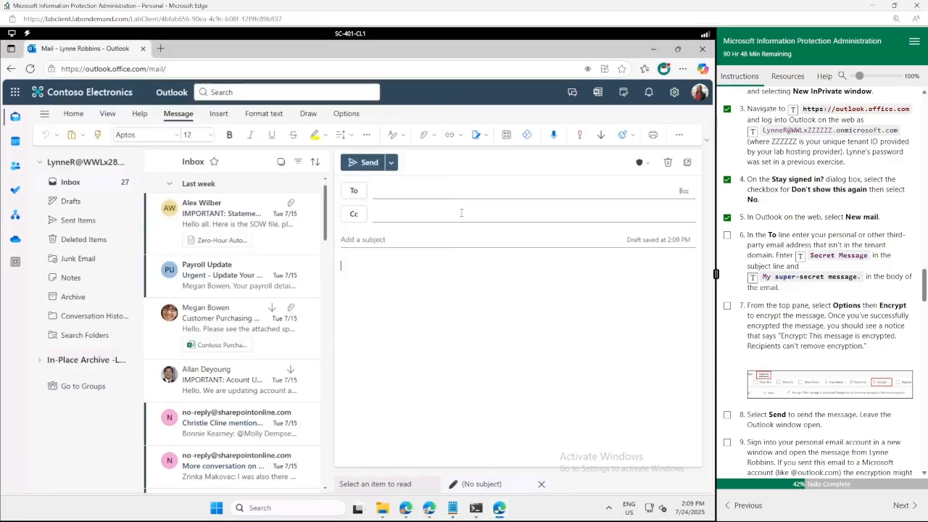
click(392, 192)
key(ctrl+v)
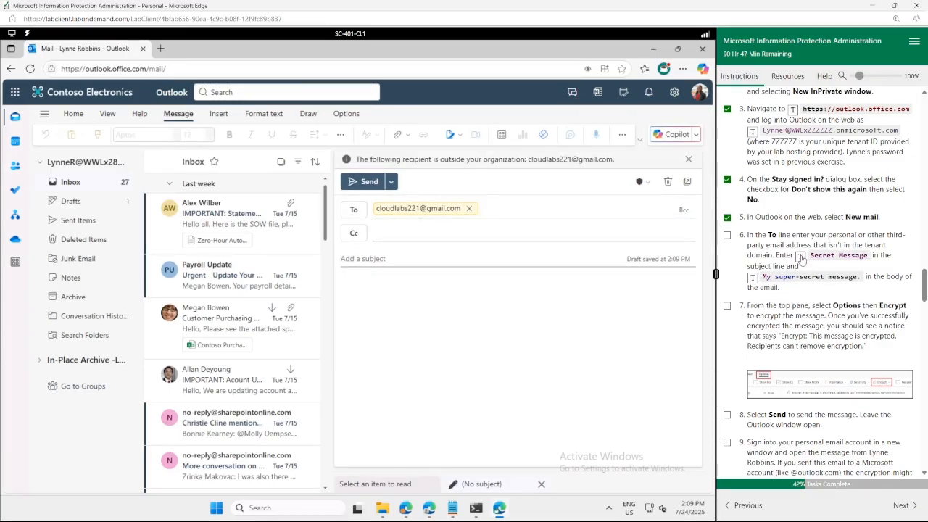
Enter subject 'Secret Message' and body 'My super-secret message.', then pop the draft out.
click(801, 255)
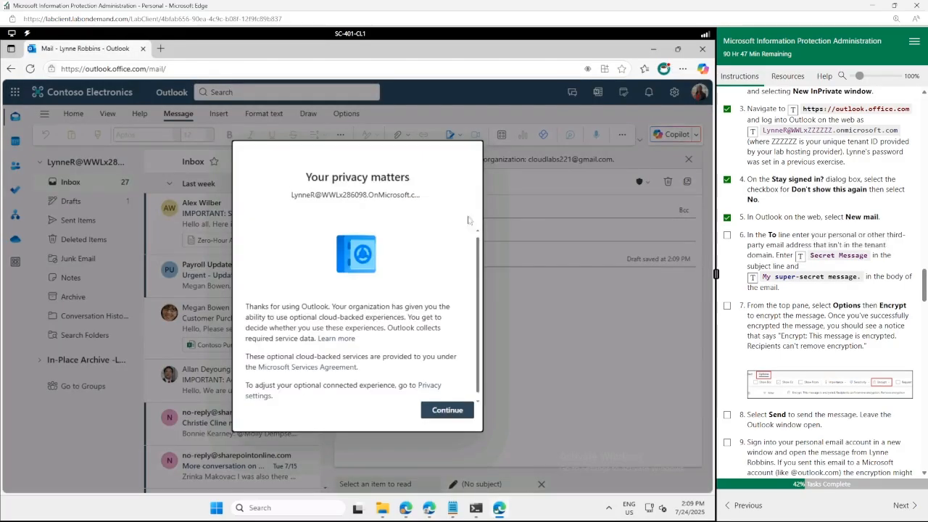
click(448, 411)
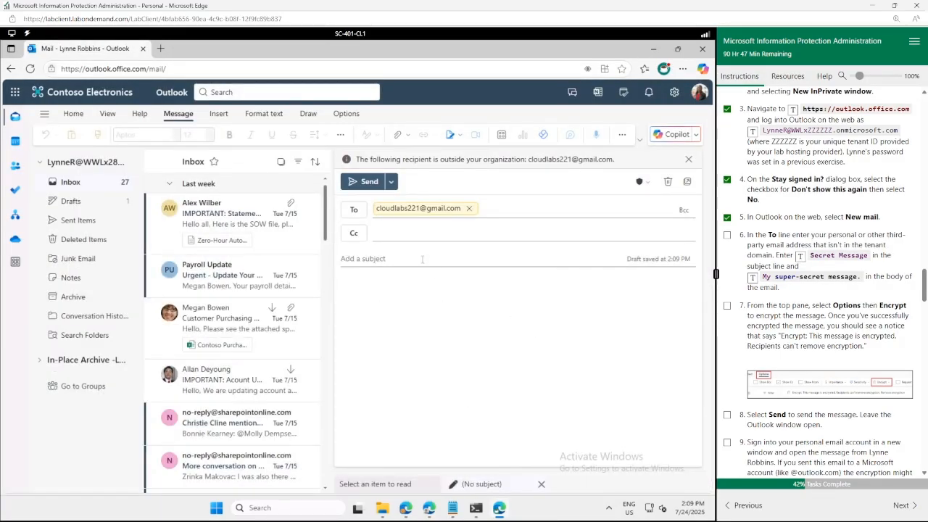
click(800, 256)
click(406, 298)
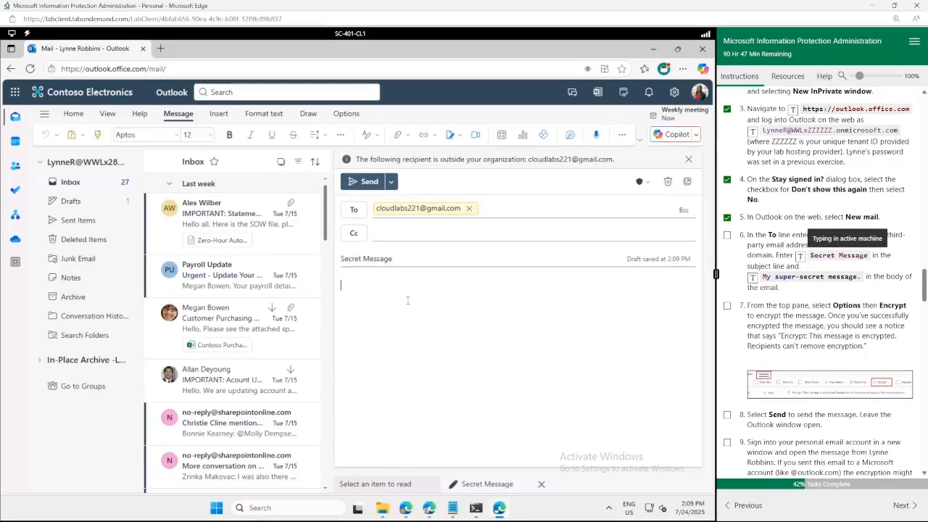
click(753, 278)
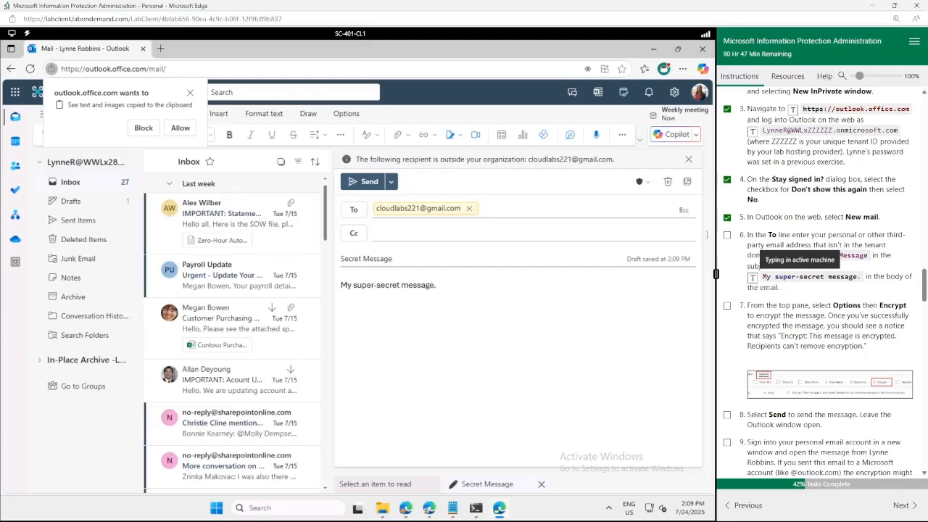
click(688, 182)
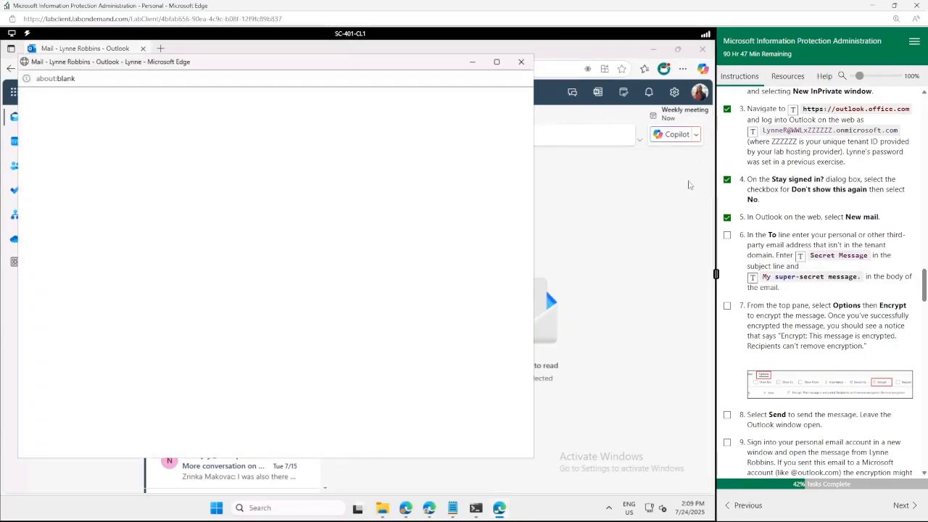
Maximize the compose window, add the Outlook.com address as a second recipient, and tick the lab steps.
click(497, 62)
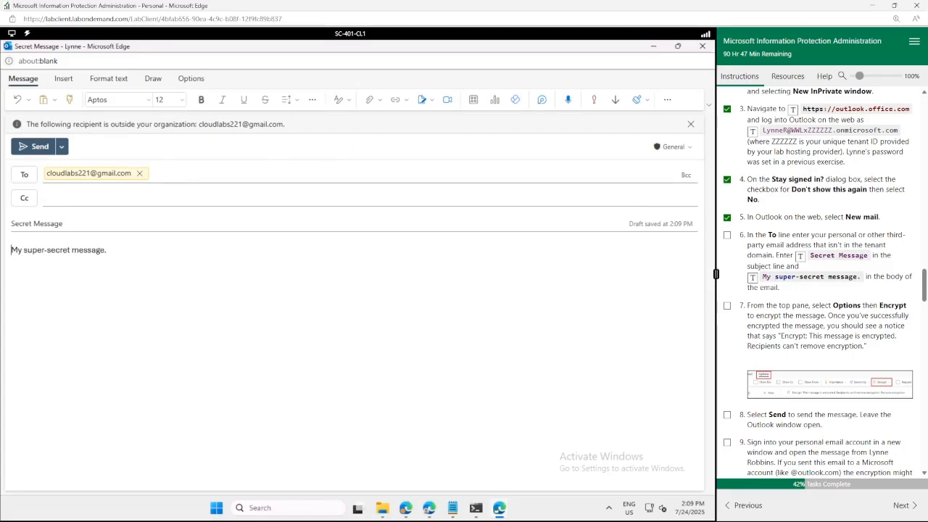
click(175, 173)
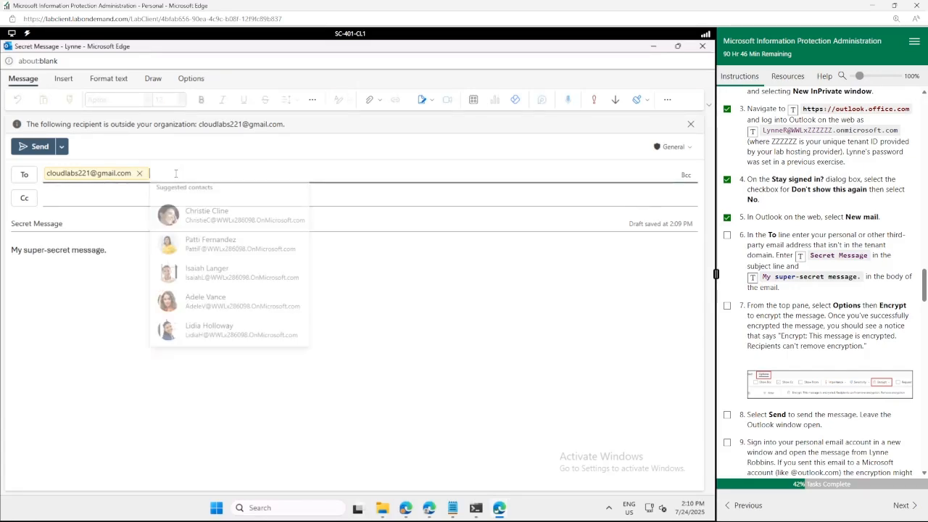
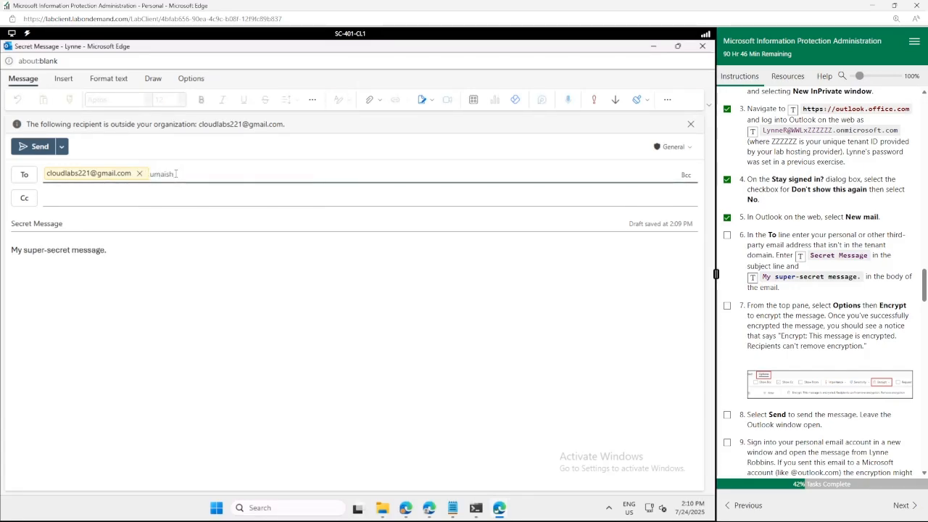
click(220, 274)
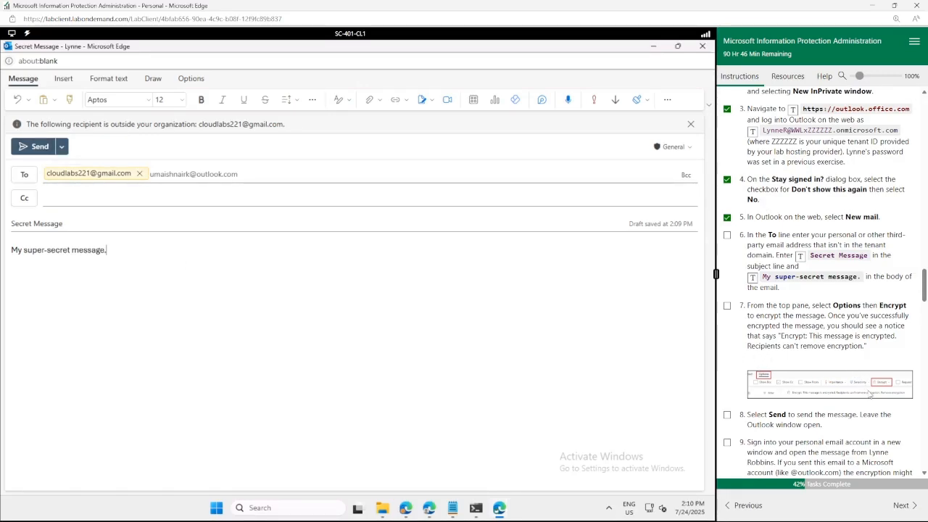
click(728, 307)
Apply Encrypt from the message options, tick the send step, and send the Secret Message.
click(190, 79)
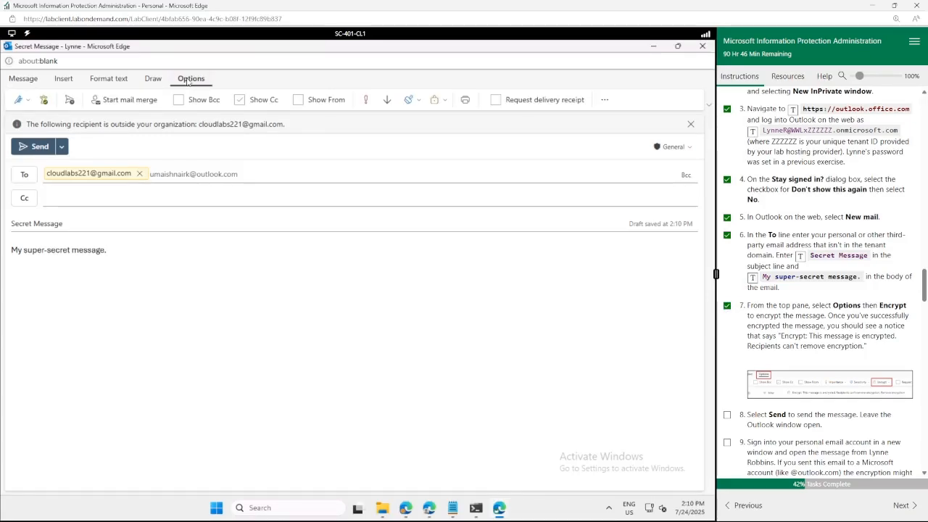
click(437, 101)
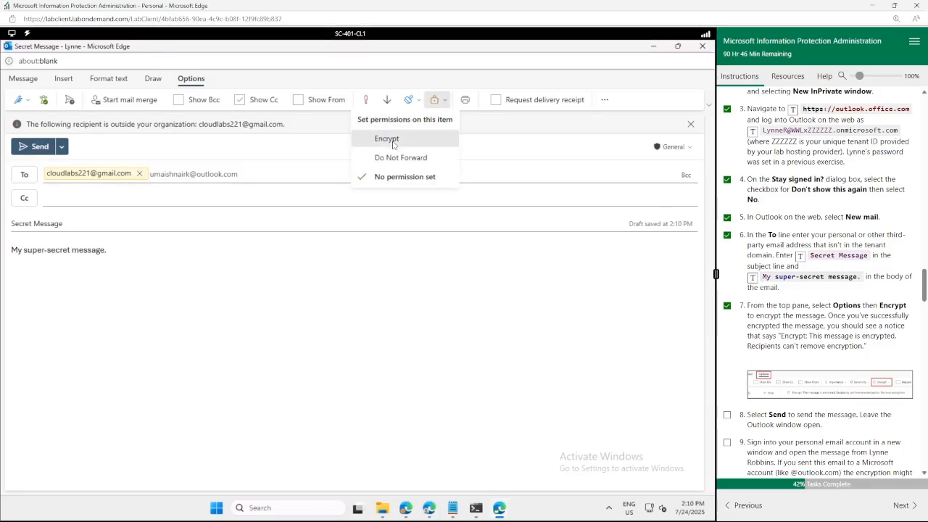
click(393, 144)
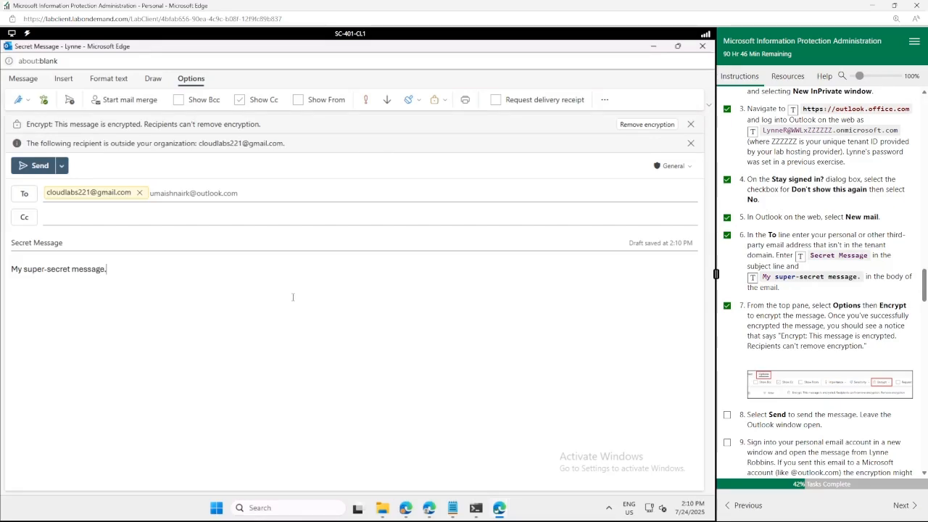
click(727, 415)
scroll(776, 377, down, 2)
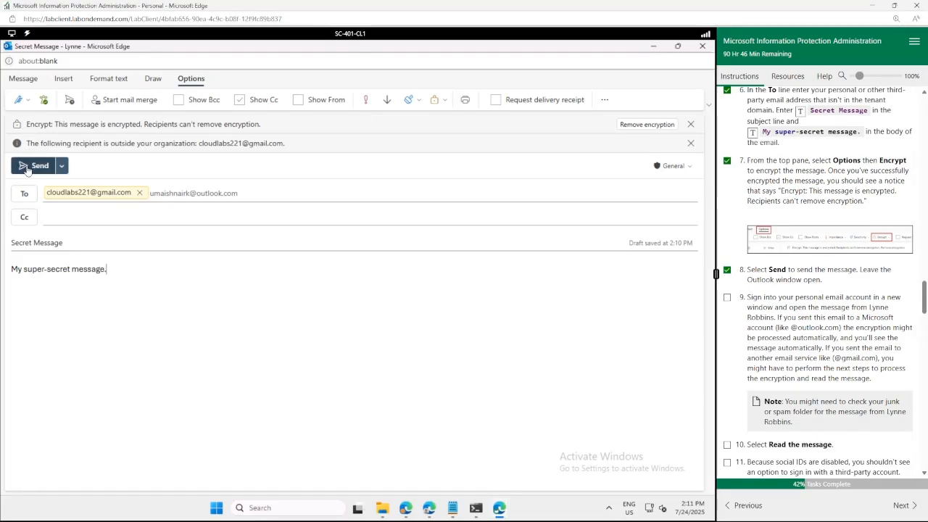
click(25, 167)
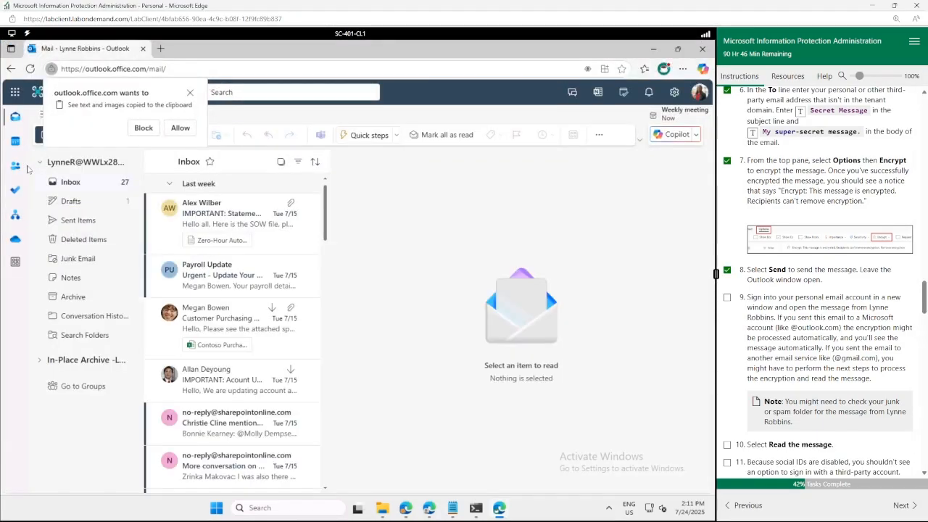
Dismiss the clipboard prompt and show the Gmail Inbox tab in the other Edge window.
click(181, 129)
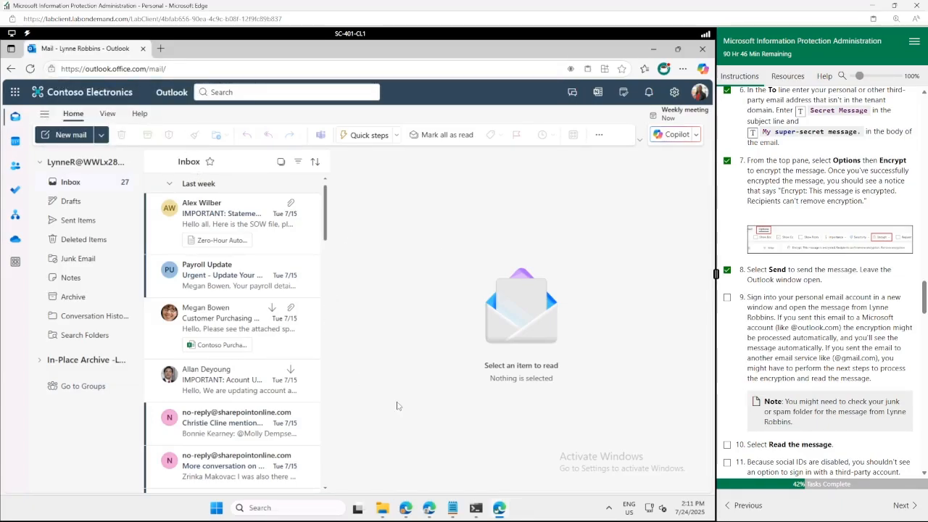
mouse_move(406, 512)
click(406, 509)
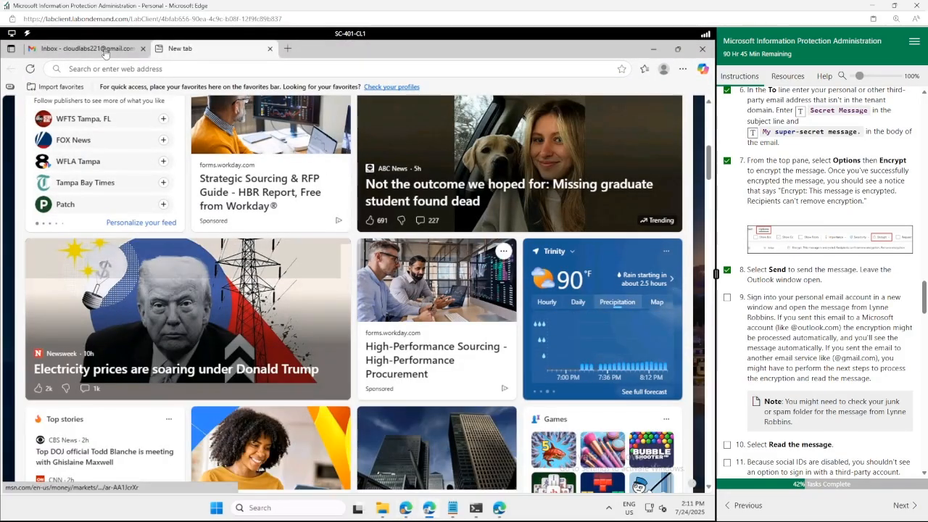
click(105, 49)
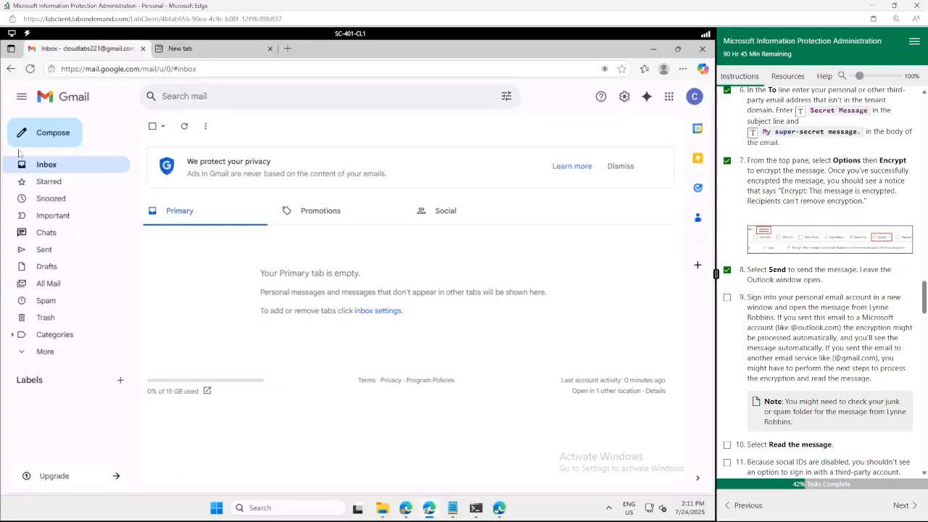
Refresh Gmail and open the arrived Secret Message, scrolling to its protected-message notice and rpmsg attachment.
click(30, 69)
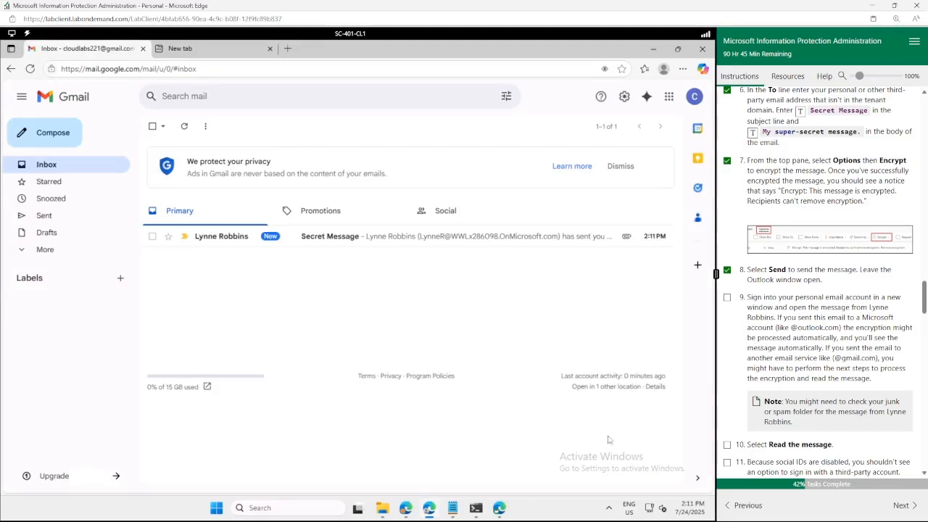
click(319, 237)
scroll(322, 245, down, 2)
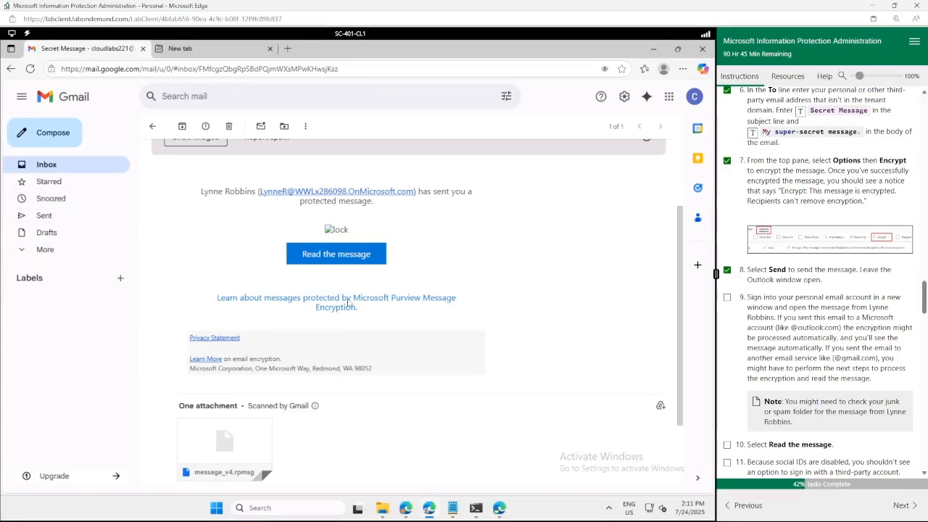
Open the message in the encryption portal, request a one-time passcode, and return to the Gmail tab.
click(324, 260)
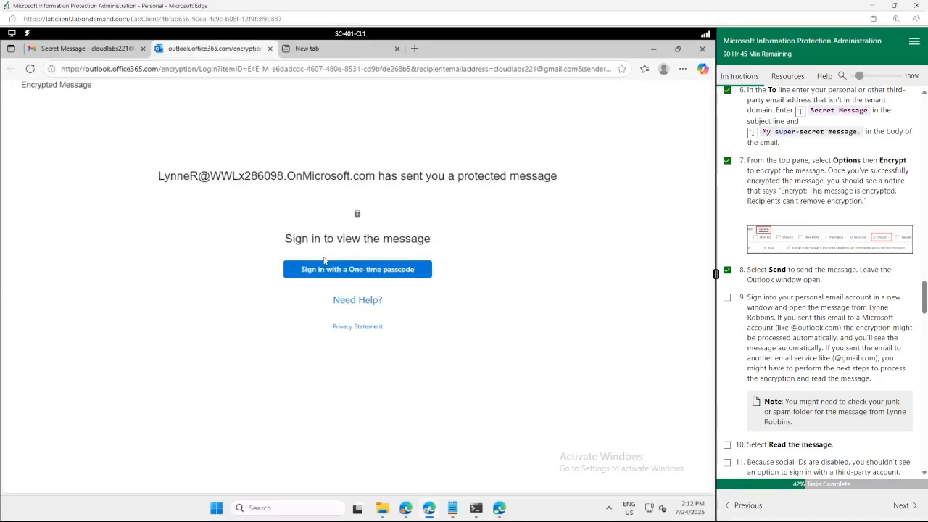
triple_click(327, 173)
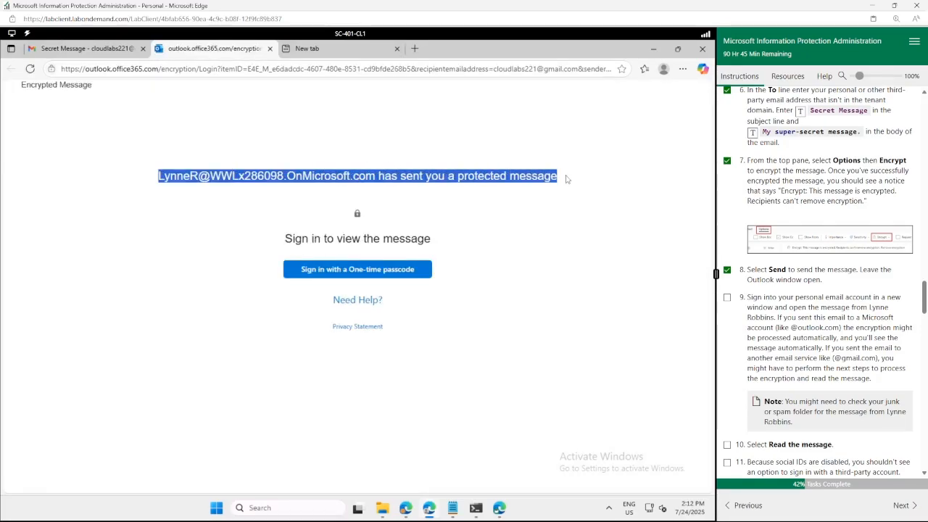
click(332, 278)
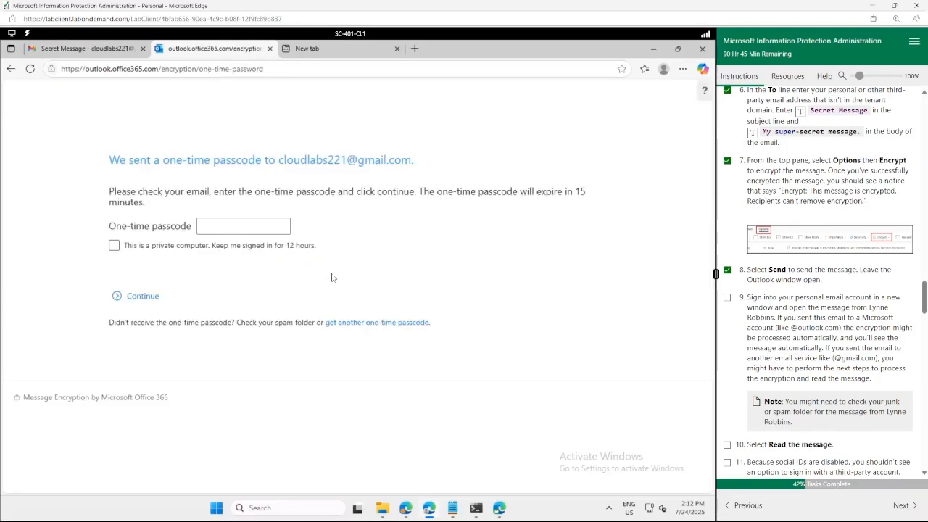
drag(428, 161, 292, 158)
click(84, 48)
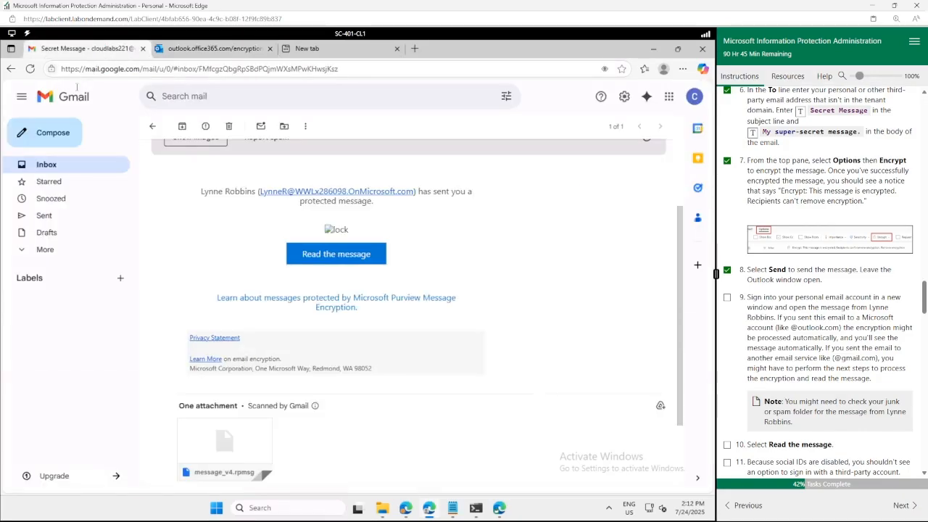
click(42, 170)
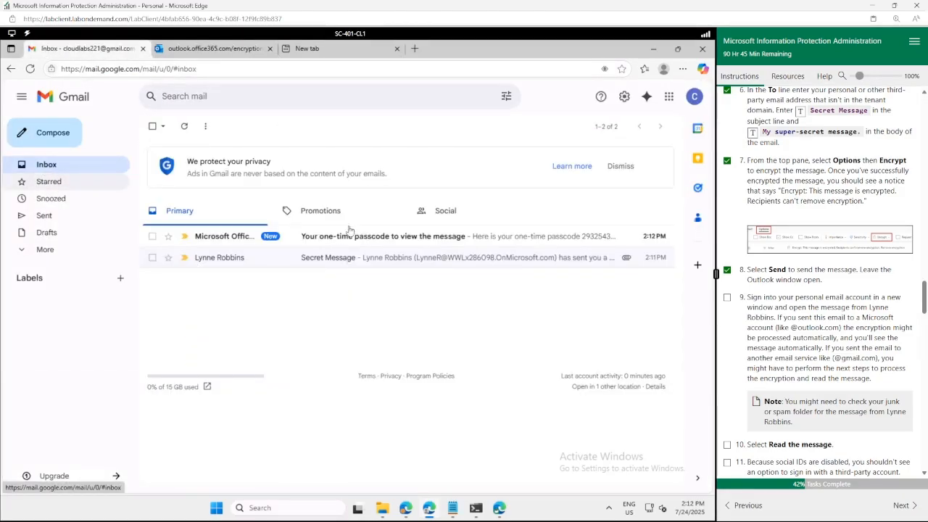
click(376, 239)
double_click(359, 235)
right_click(359, 239)
click(375, 247)
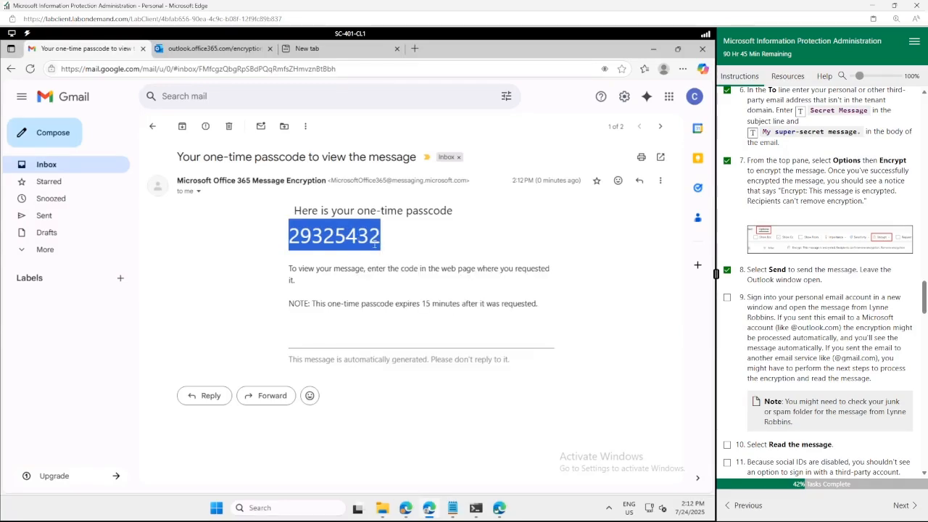
Paste the passcode into the portal's One-time passcode field and continue to the decrypted message.
click(210, 49)
click(244, 229)
right_click(244, 230)
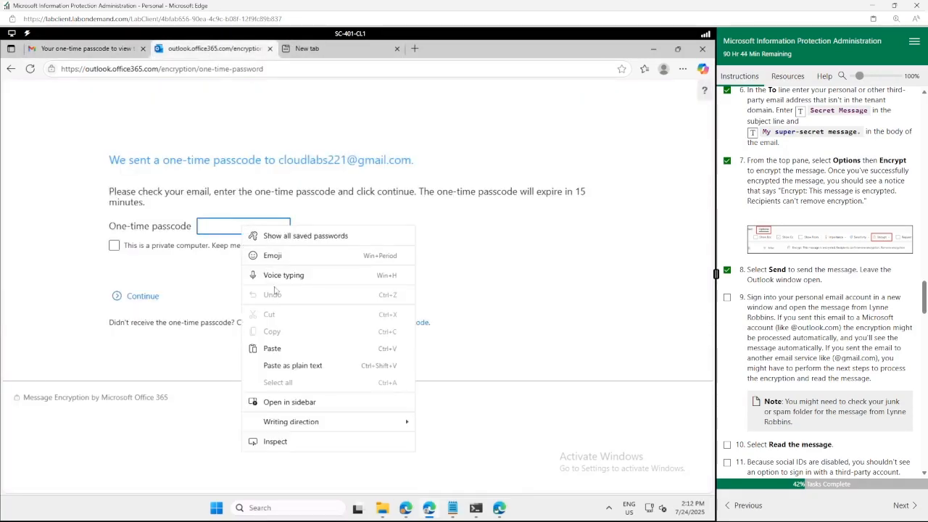
click(273, 348)
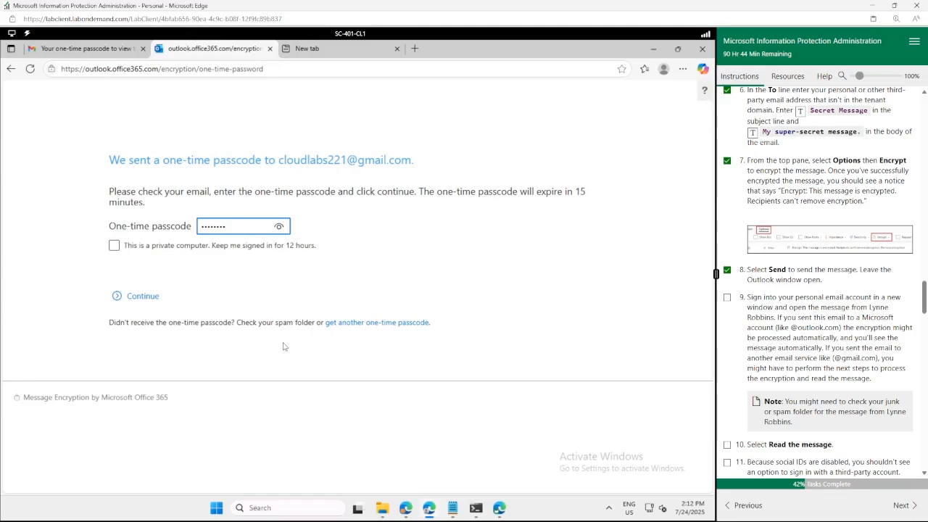
click(150, 301)
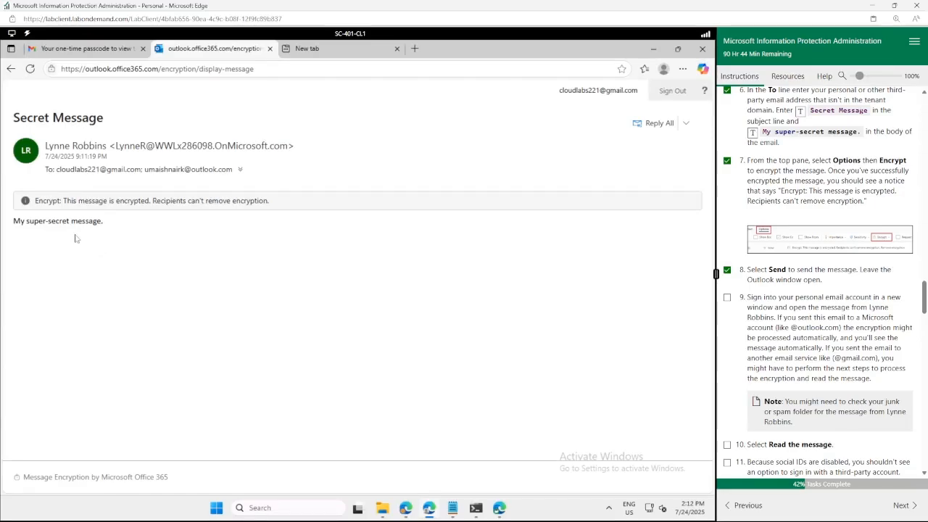
Read the decrypted text 'My super-secret message.' in the encryption portal.
drag(110, 221, 13, 221)
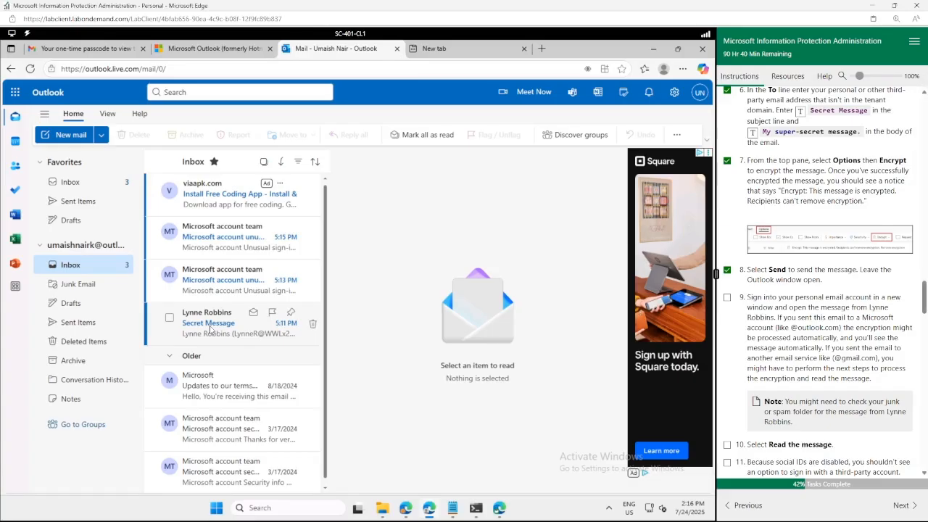
Open the Secret Message in the Outlook.com inbox and tick lab steps 10–15.
click(171, 325)
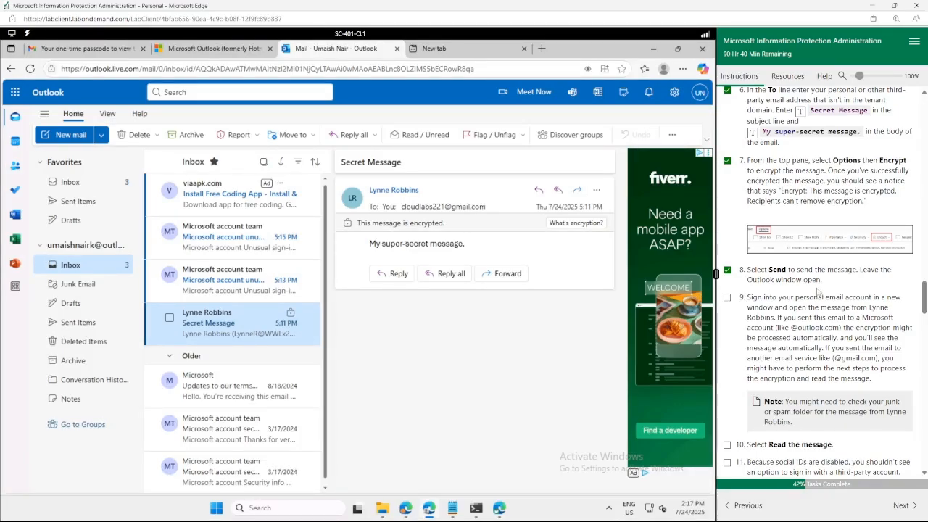
scroll(817, 289, down, 4)
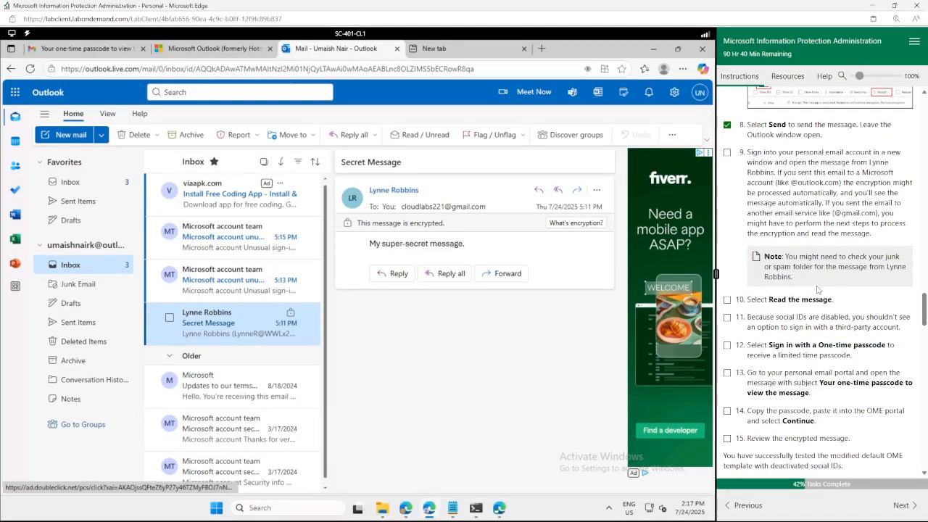
click(727, 343)
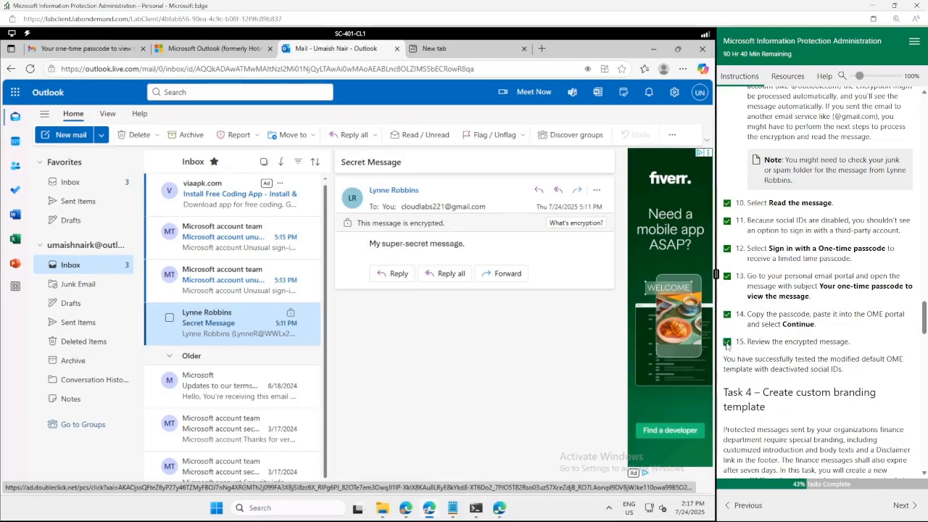
scroll(727, 343, down, 2)
Bring PowerShell forward, tick Task 4 steps 1–2, and stage New-OMEConfiguration for 'Finance Department' with 7-day expiry.
click(653, 48)
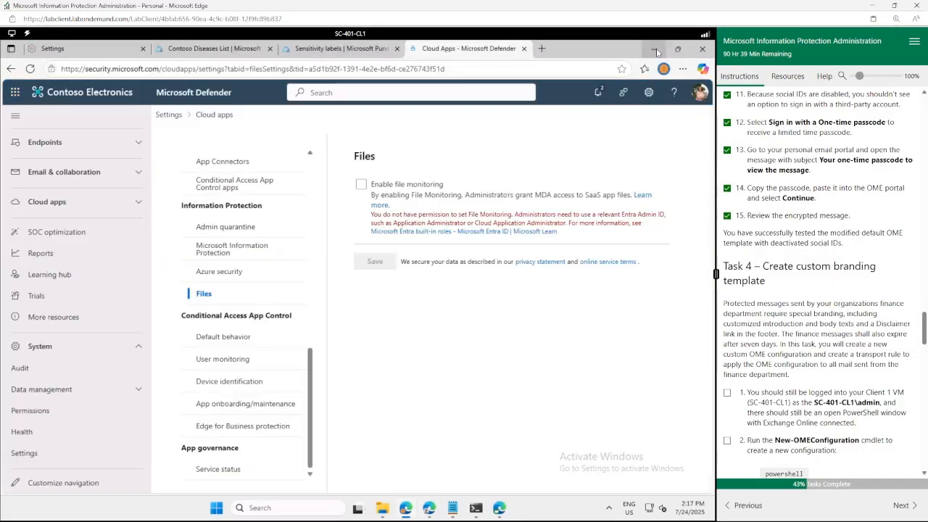
click(654, 51)
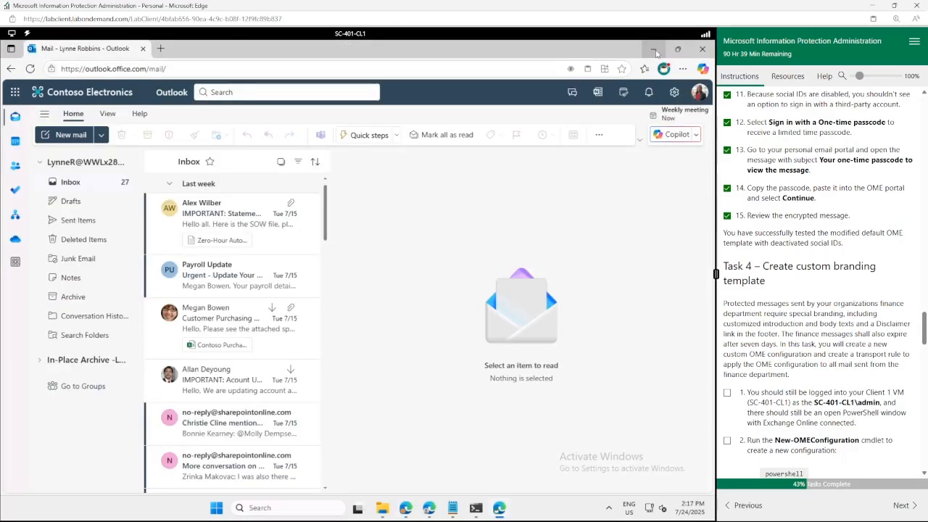
click(654, 51)
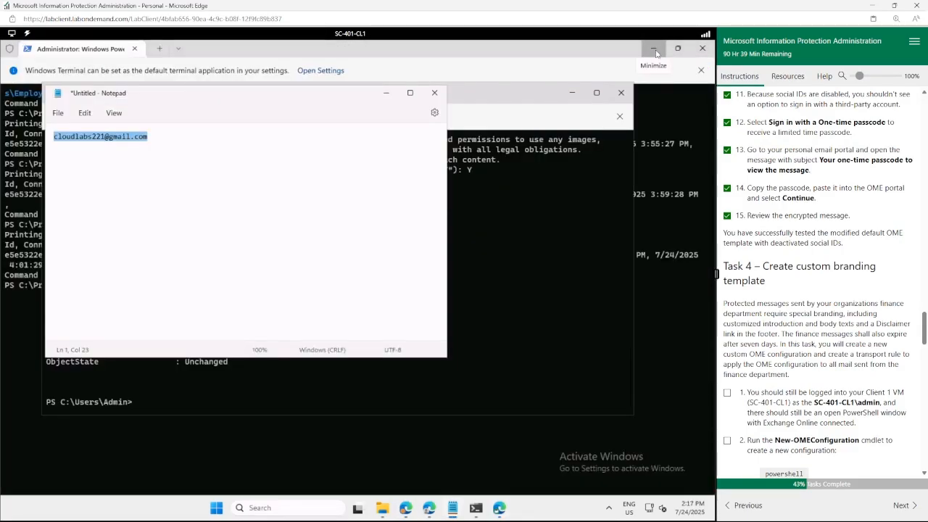
click(546, 192)
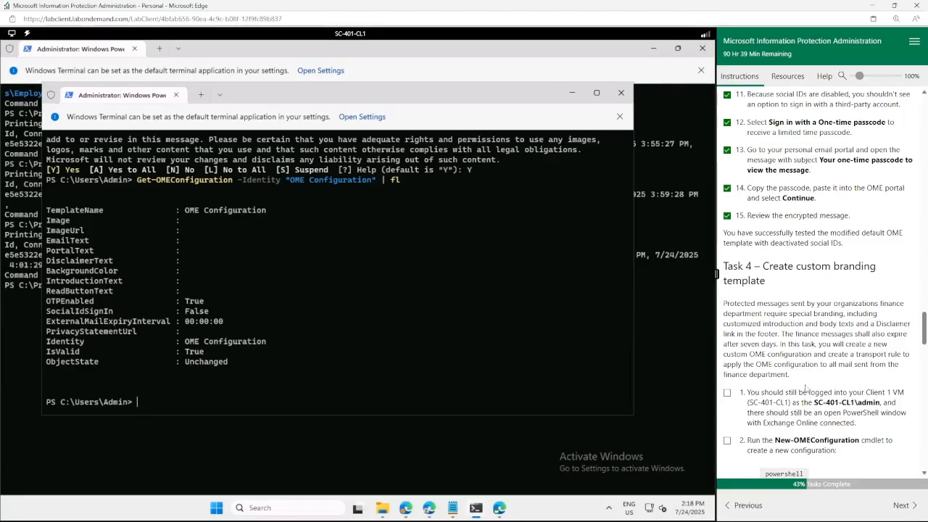
scroll(806, 389, down, 2)
click(727, 295)
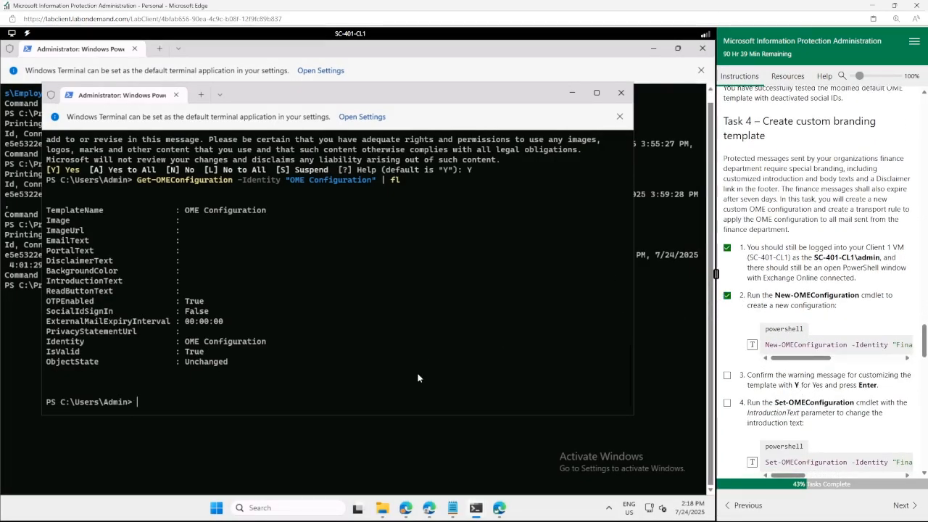
click(752, 345)
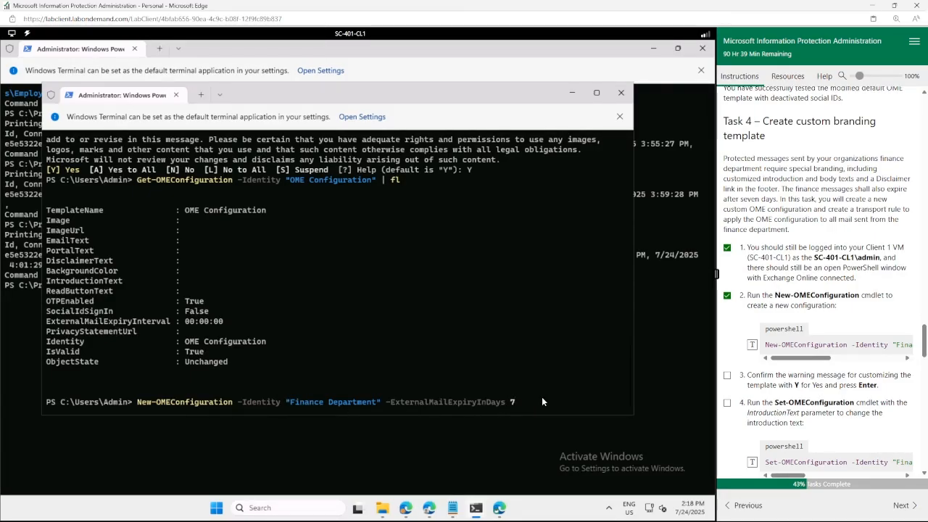
Run New-OMEConfiguration confirming with Y, tick step 3, and stage Set-OMEConfiguration -IntroductionText.
key(Return)
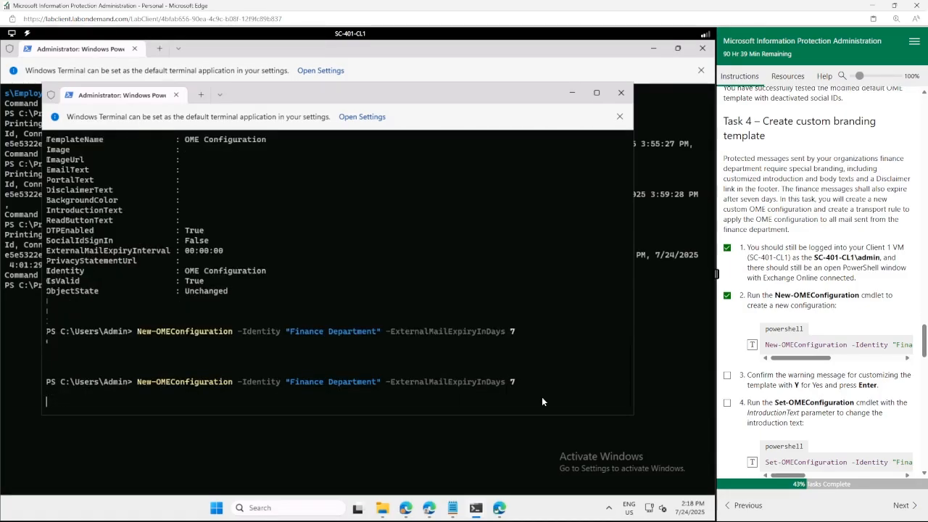
text(Y)
key(Return)
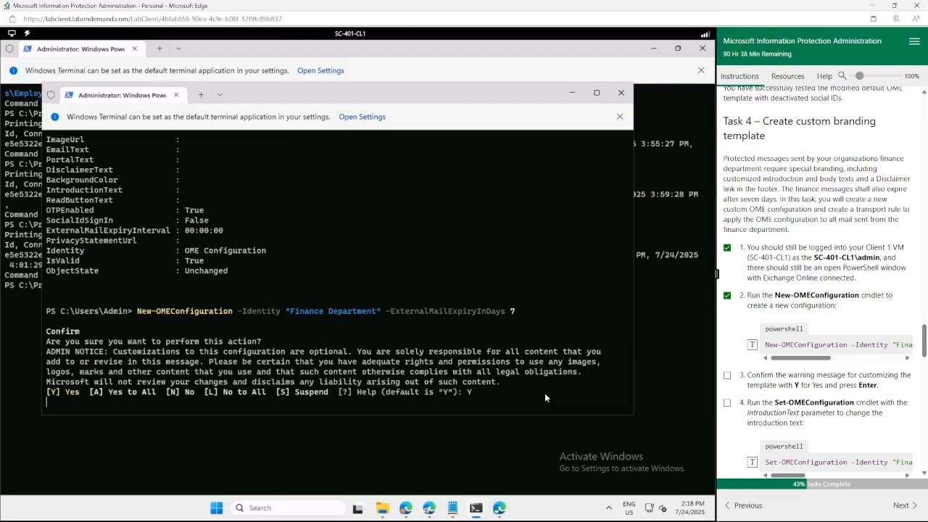
click(727, 375)
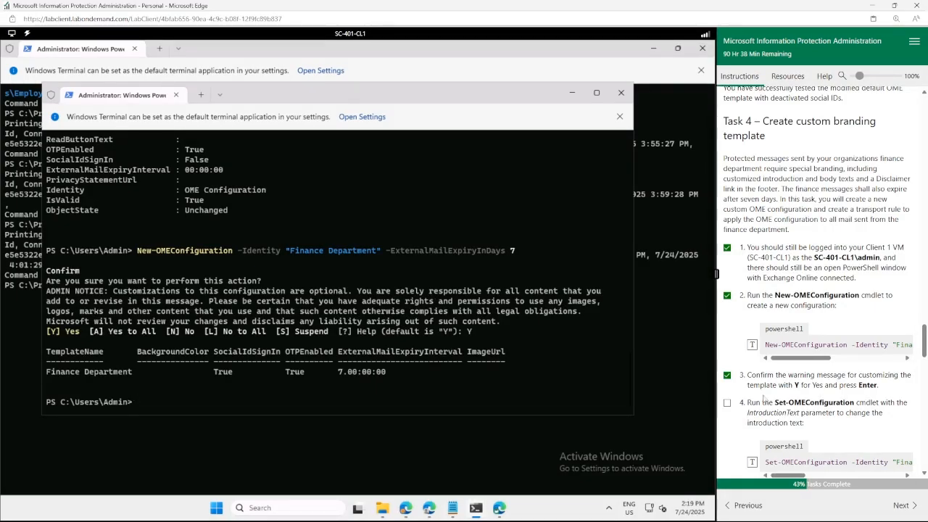
scroll(761, 363, down, 3)
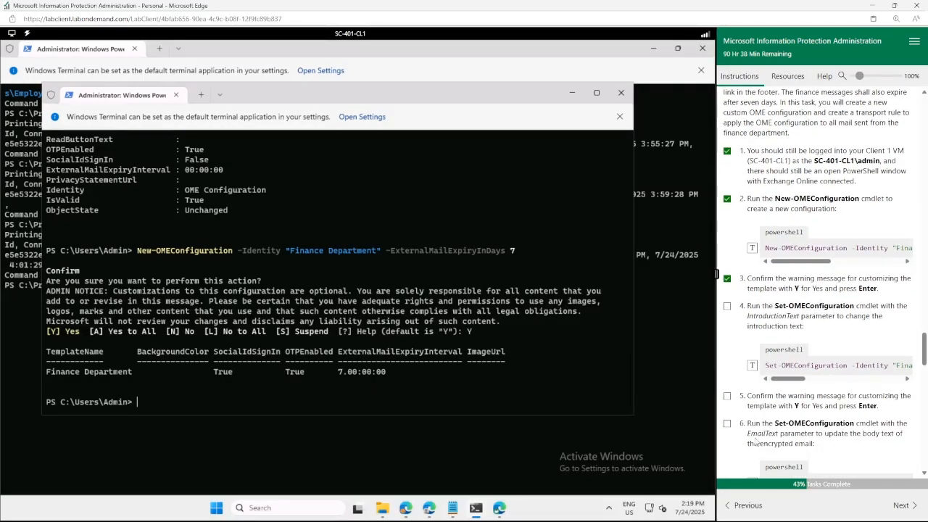
click(752, 367)
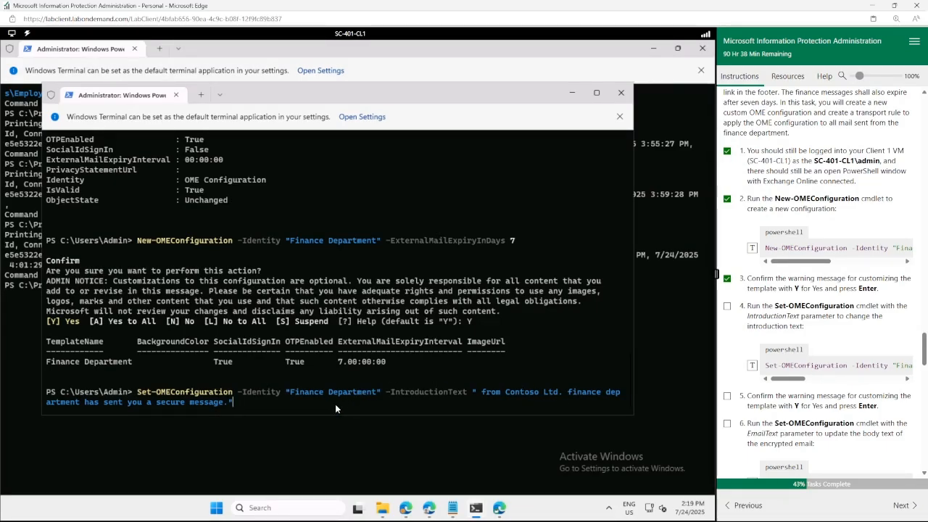
Apply the Contoso Ltd. finance introduction text to the Finance Department template, confirming with Y.
key(Return)
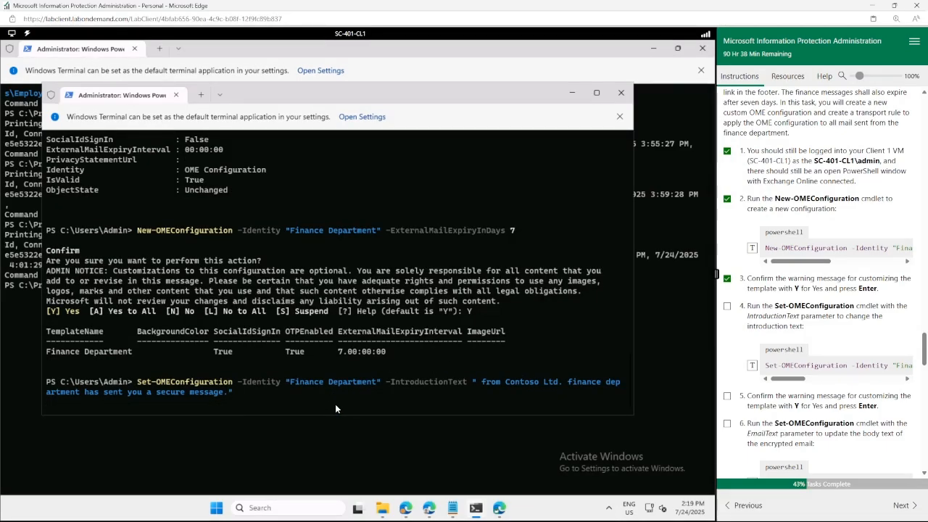
text(Y)
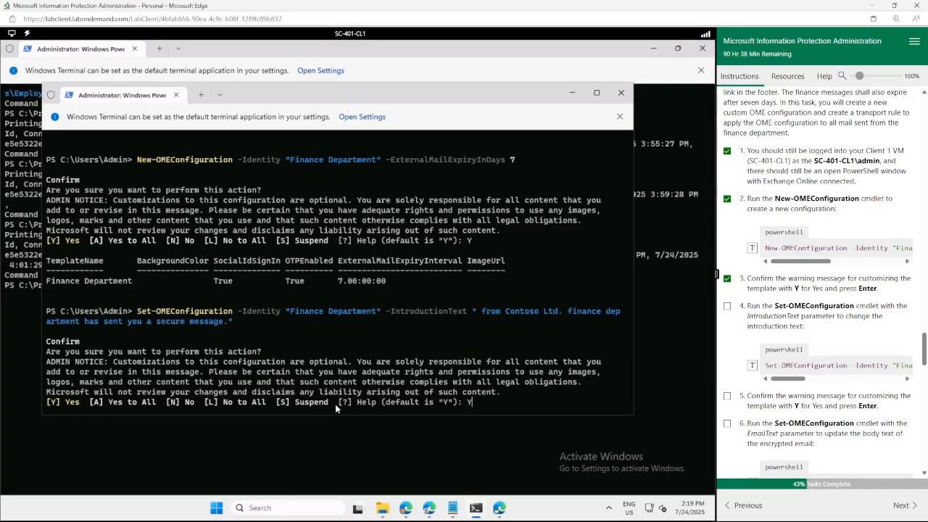
key(Return)
Tick lab steps 4–6 and load the -EmailText command into the terminal.
scroll(728, 368, down, 2)
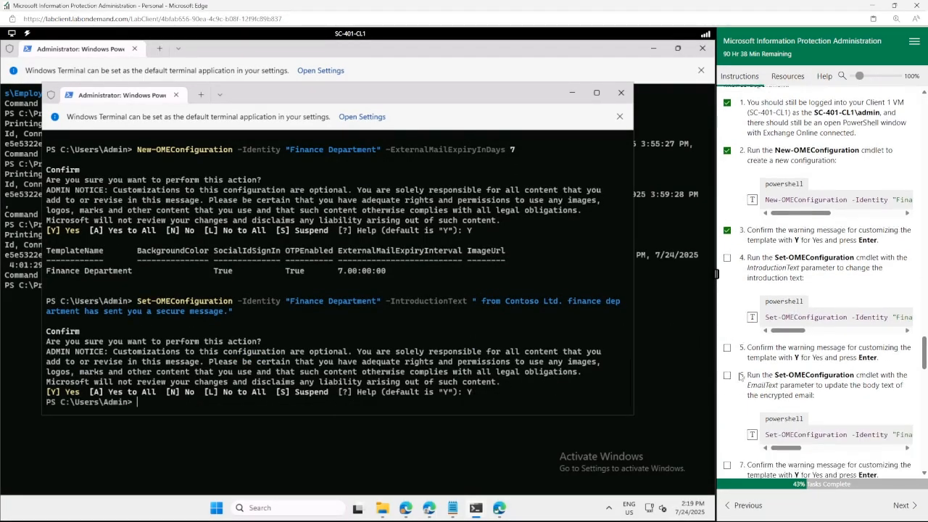
click(729, 326)
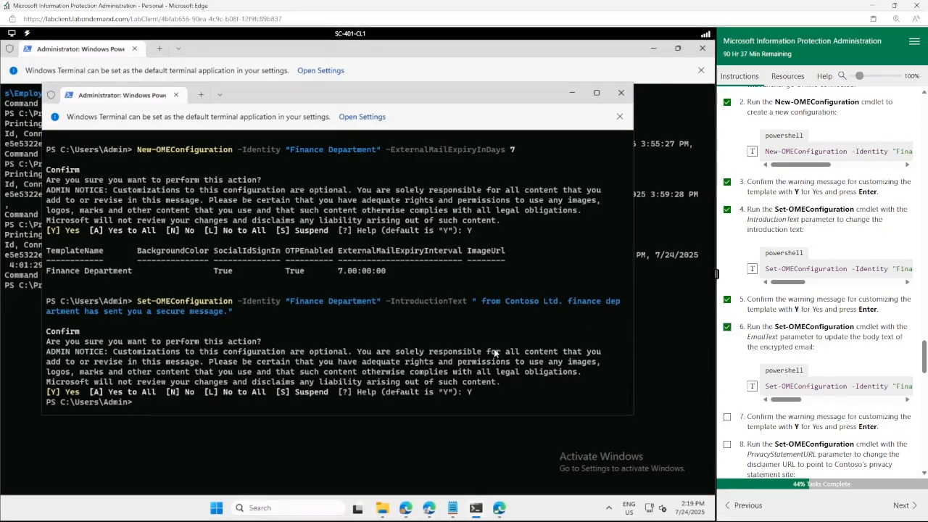
click(752, 385)
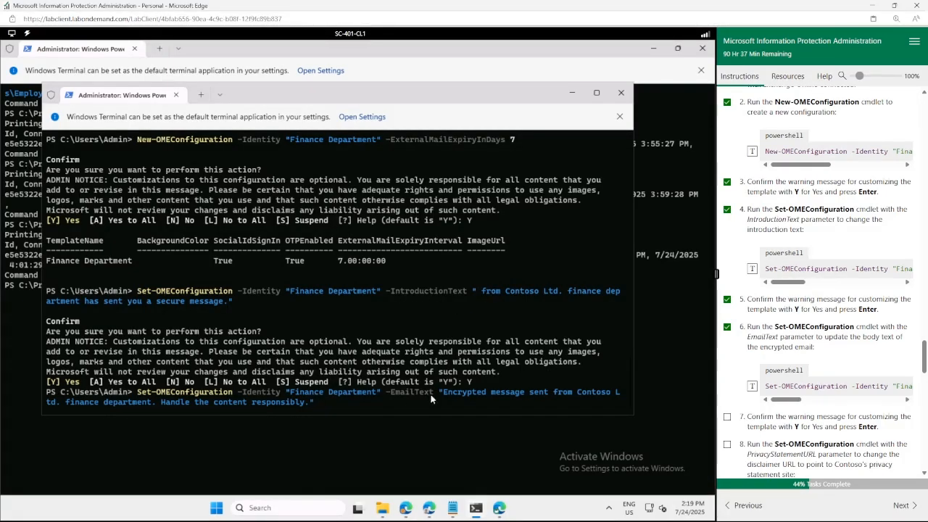
Run the -EmailText command and confirm with Y to apply the encrypted-message body notice.
key(Return)
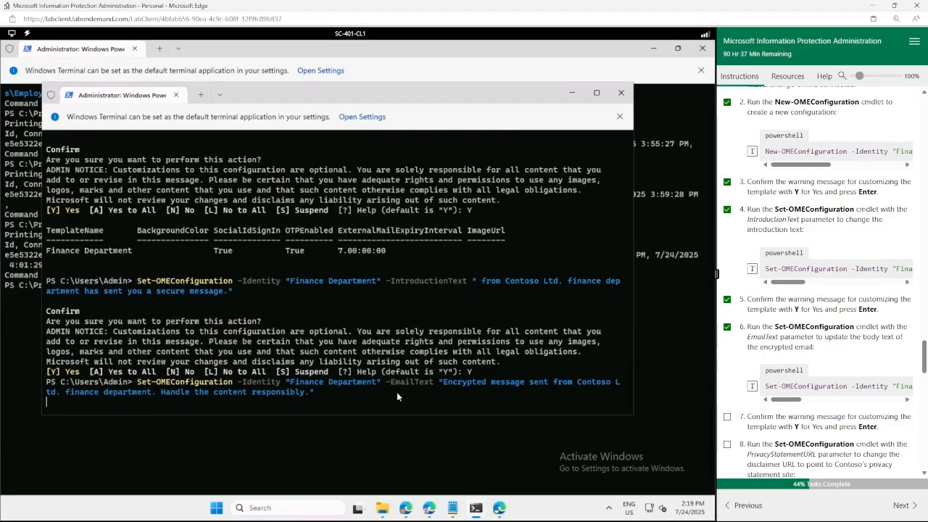
scroll(736, 387, down, 2)
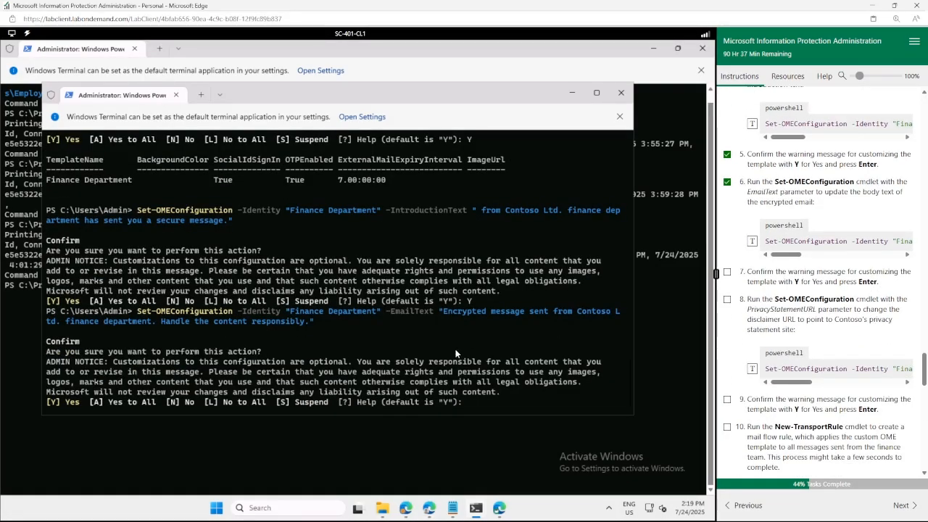
text(Y)
key(Return)
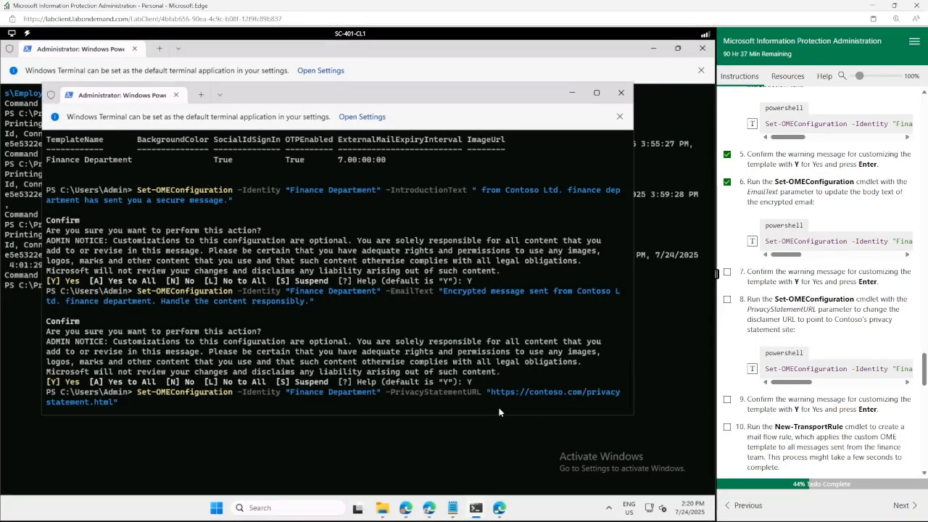
key(Return)
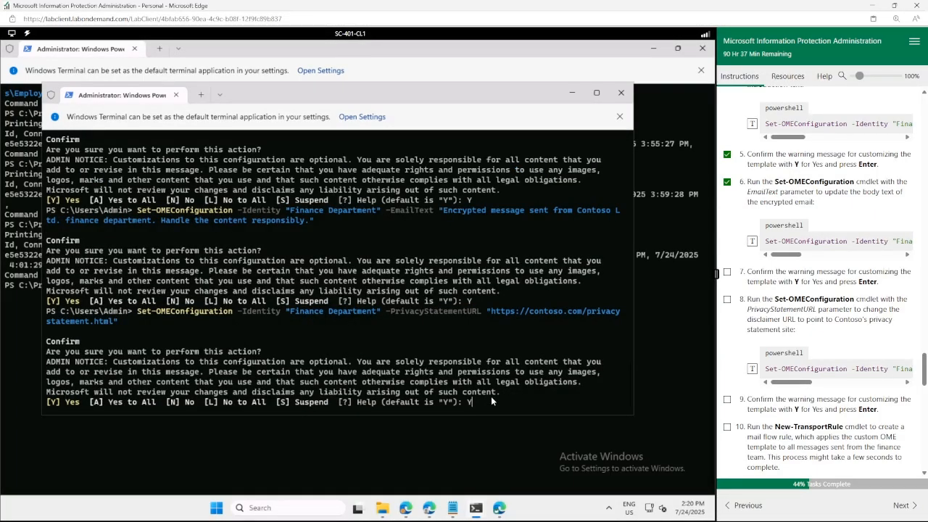
text(Y)
key(Return)
Tick lab steps 7–9 and scroll down the lab instructions.
click(727, 400)
scroll(752, 323, down, 1)
scroll(752, 323, down, 1)
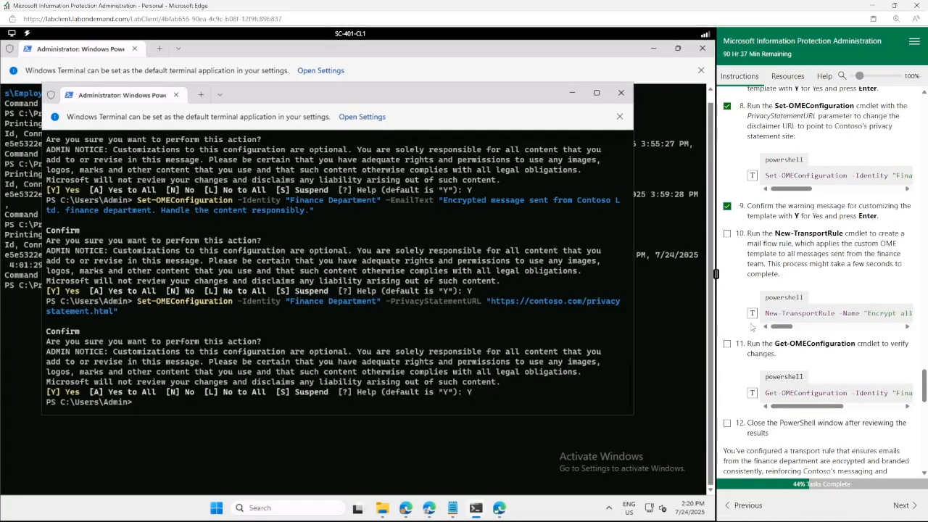
scroll(751, 326, down, 1)
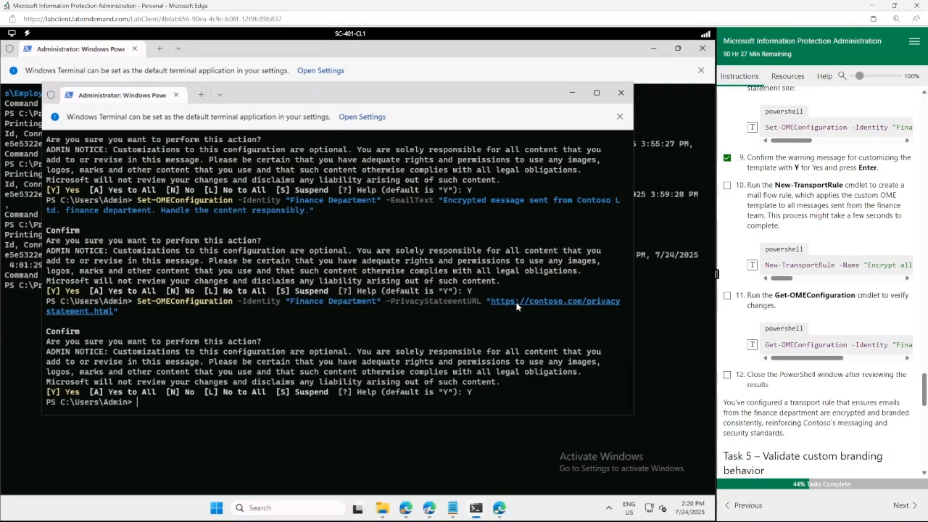
Load and run New-TransportRule, checking its name, InOrganization scope, Finance Team sender and Finance Department template.
click(754, 267)
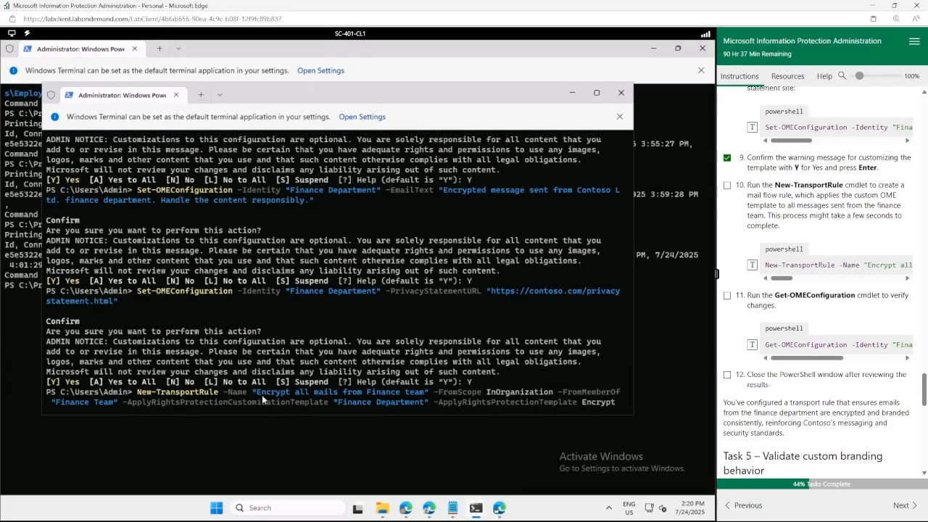
drag(257, 392, 424, 392)
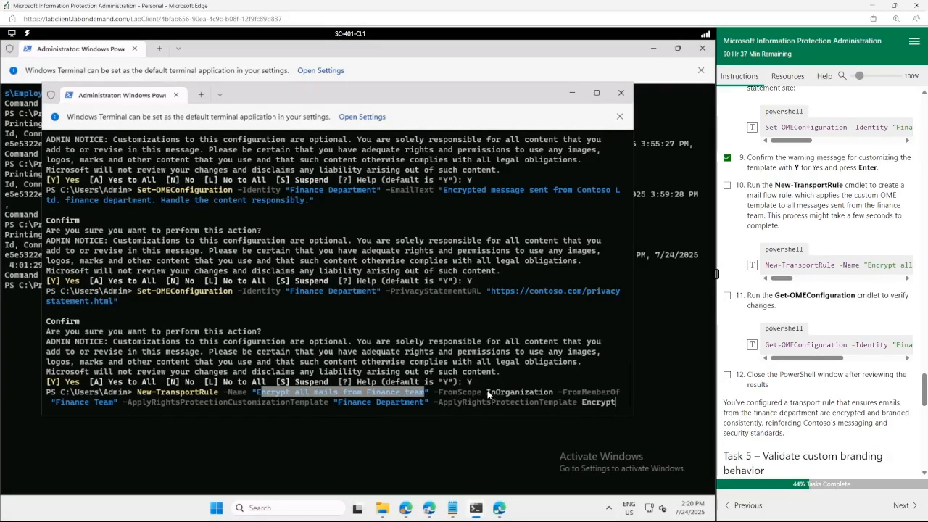
drag(487, 392, 551, 391)
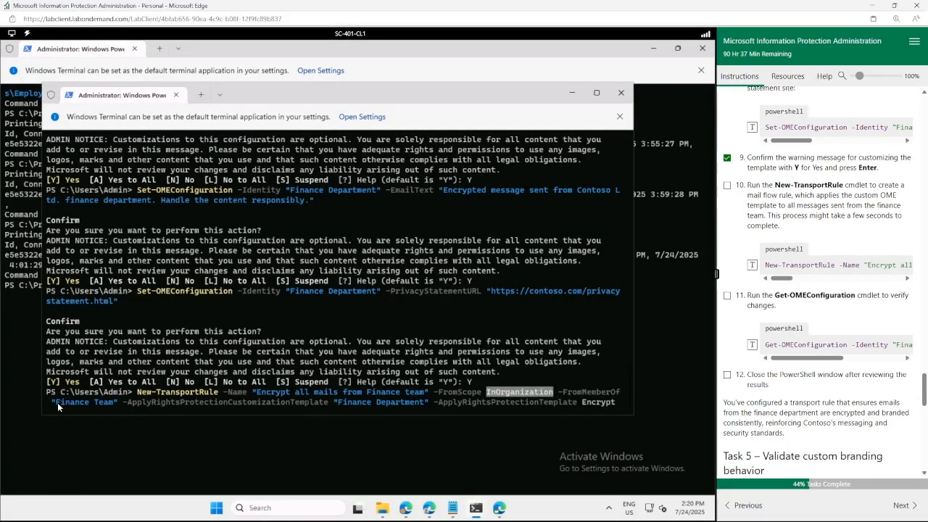
drag(52, 401, 114, 401)
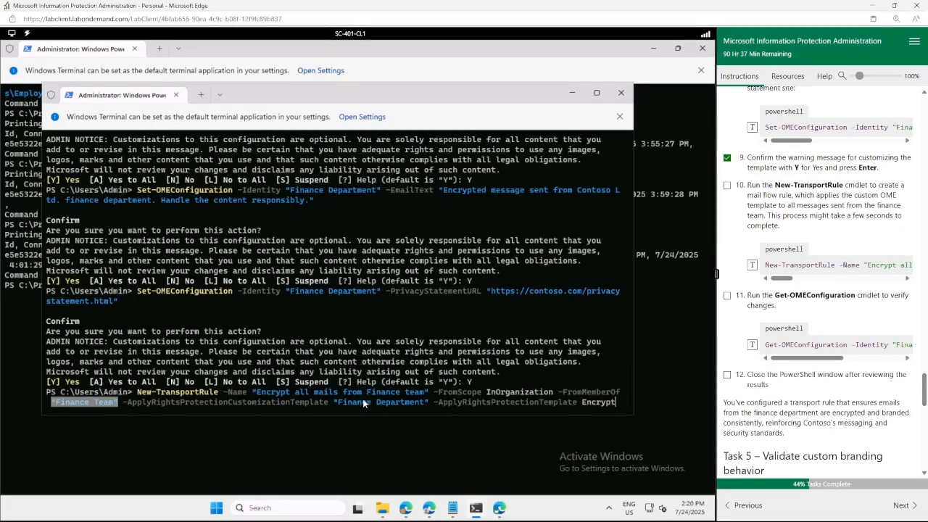
drag(334, 401, 429, 403)
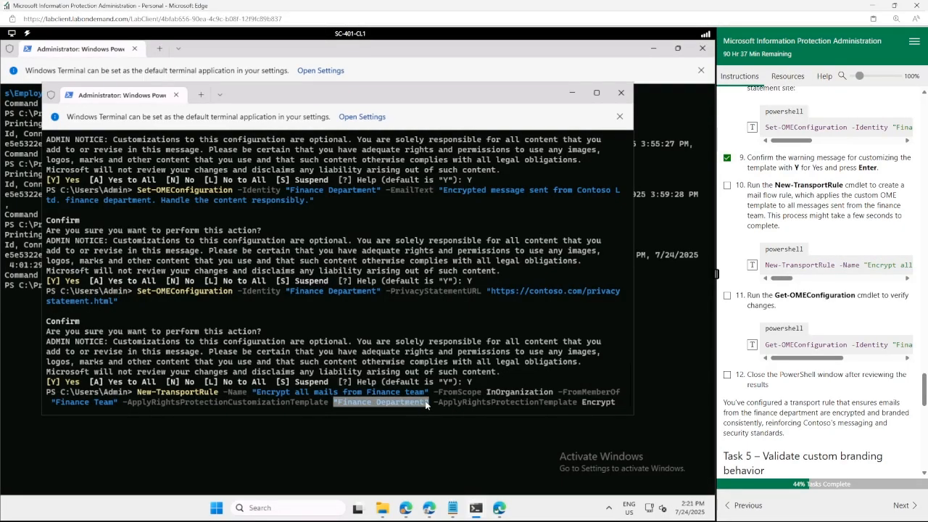
click(561, 351)
key(Return)
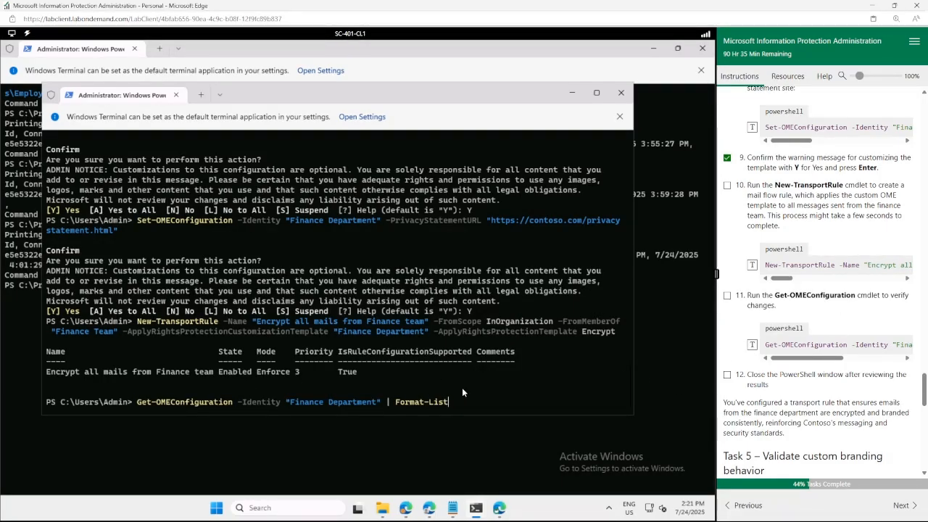
List the Finance Department configuration and review EmailText, IntroductionText, SocialIdSignIn and PrivacyStatementUrl.
key(Return)
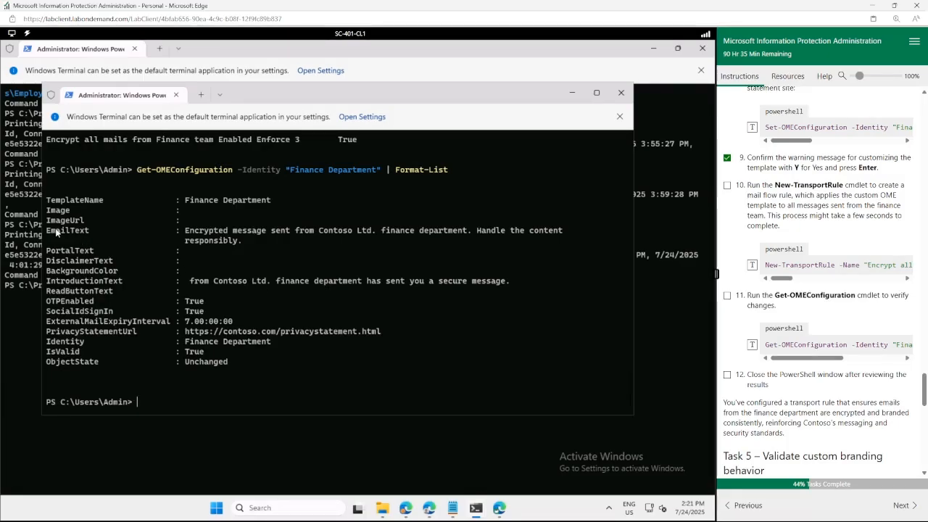
drag(51, 231, 222, 232)
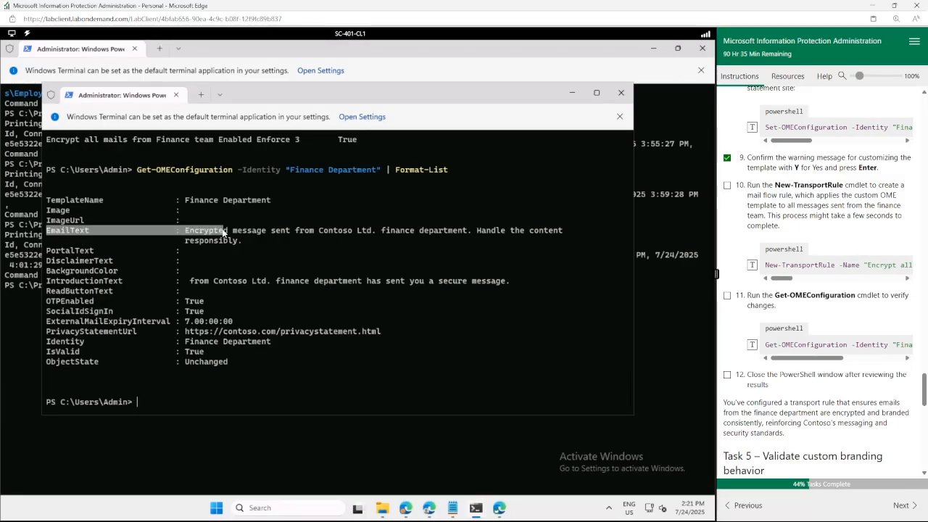
drag(85, 281, 237, 280)
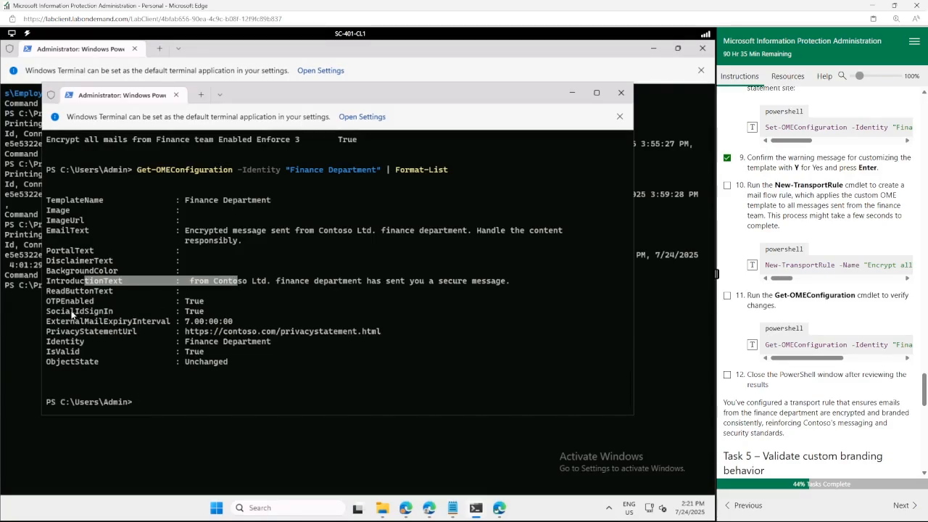
drag(201, 313, 63, 310)
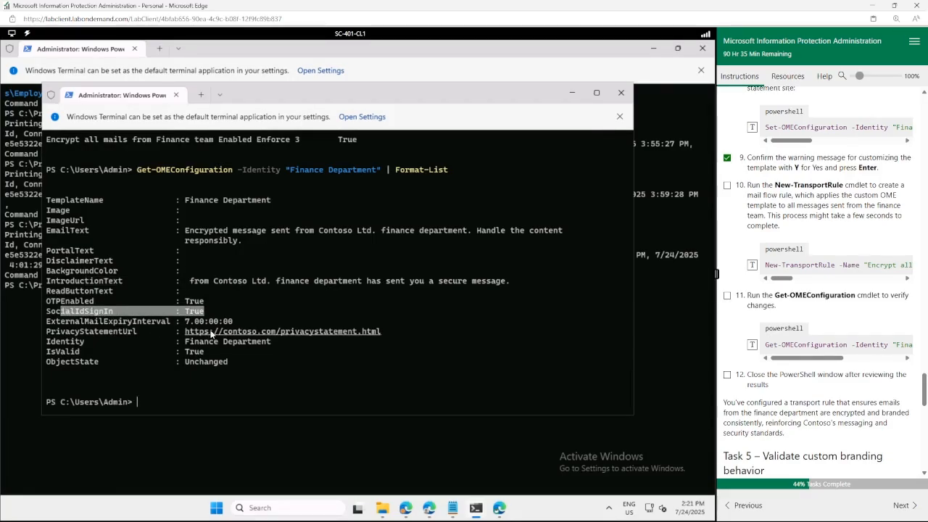
drag(213, 332, 127, 332)
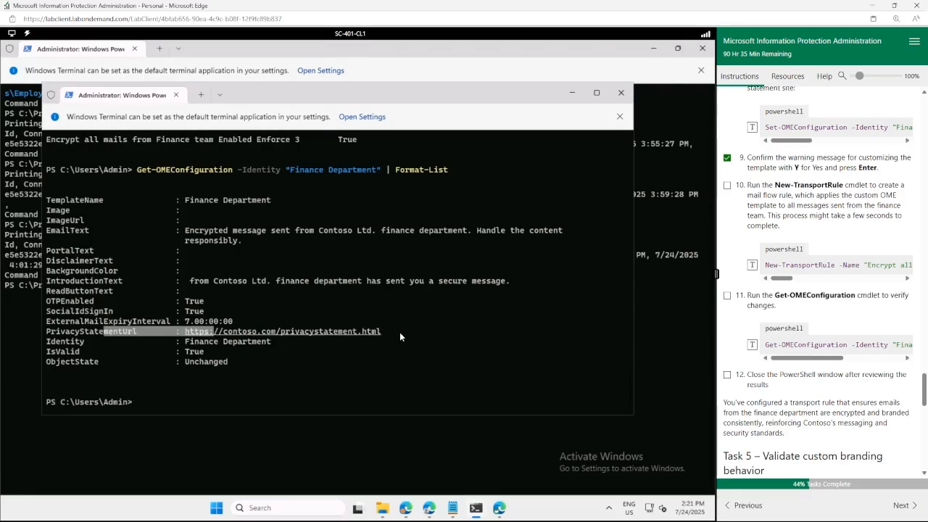
click(368, 368)
Confirm the 7.00:00:00 external mail expiry interval and tick lab steps 10–12.
scroll(368, 367, up, 2)
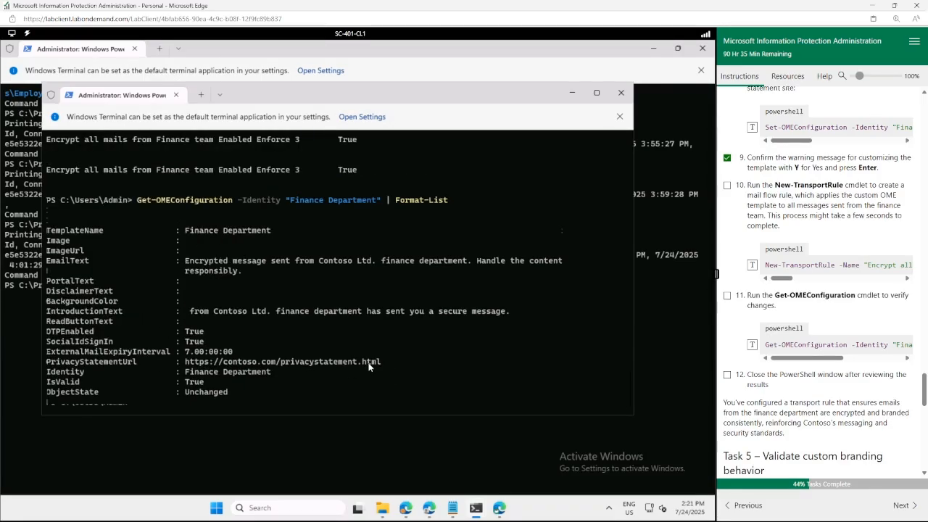
scroll(75, 334, down, 2)
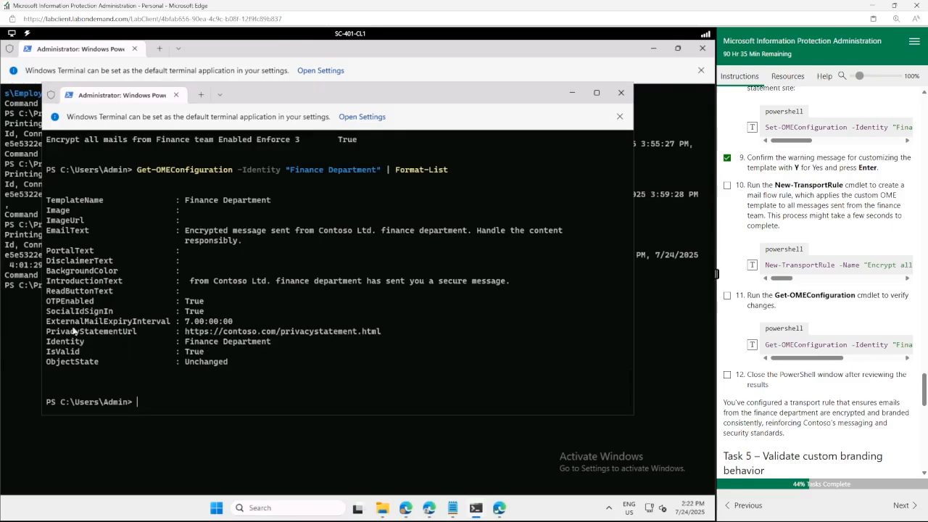
drag(47, 326, 244, 321)
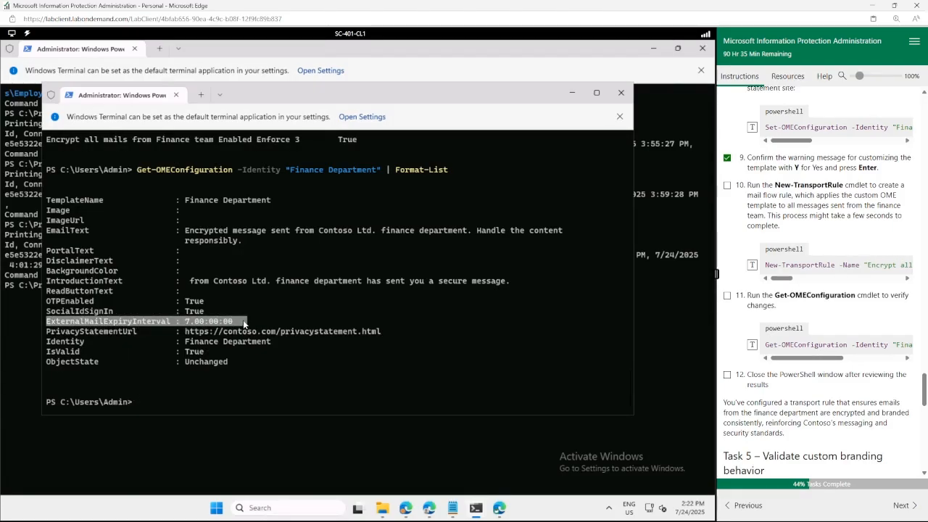
click(726, 376)
scroll(770, 424, down, 5)
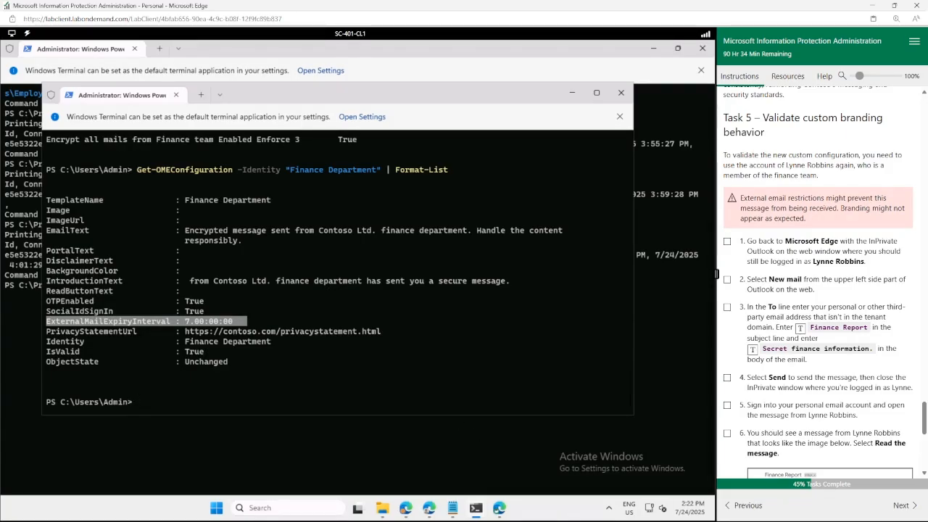
Switch from PowerShell to the Edge window showing the finance user's Outlook inbox.
click(452, 355)
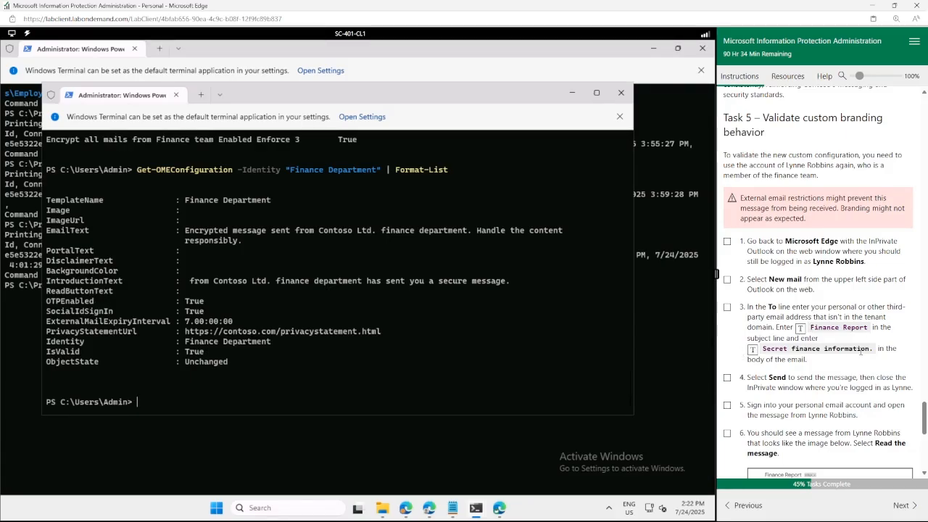
drag(813, 261, 858, 263)
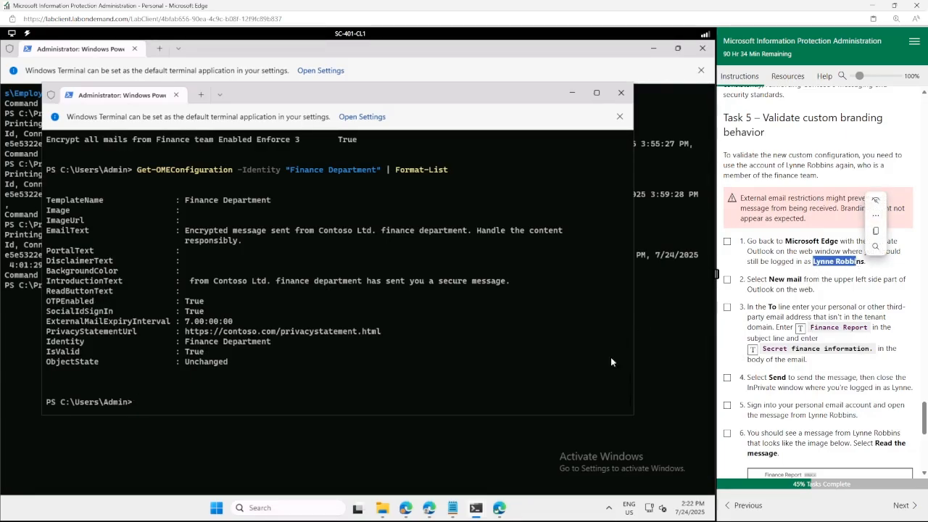
click(499, 509)
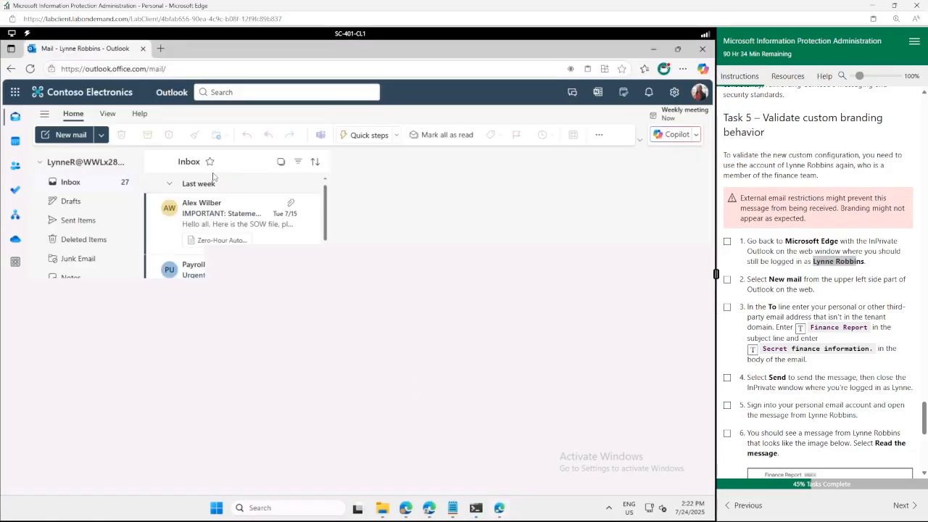
Start a new message addressed to the external Outlook.com and Gmail recipients.
click(698, 94)
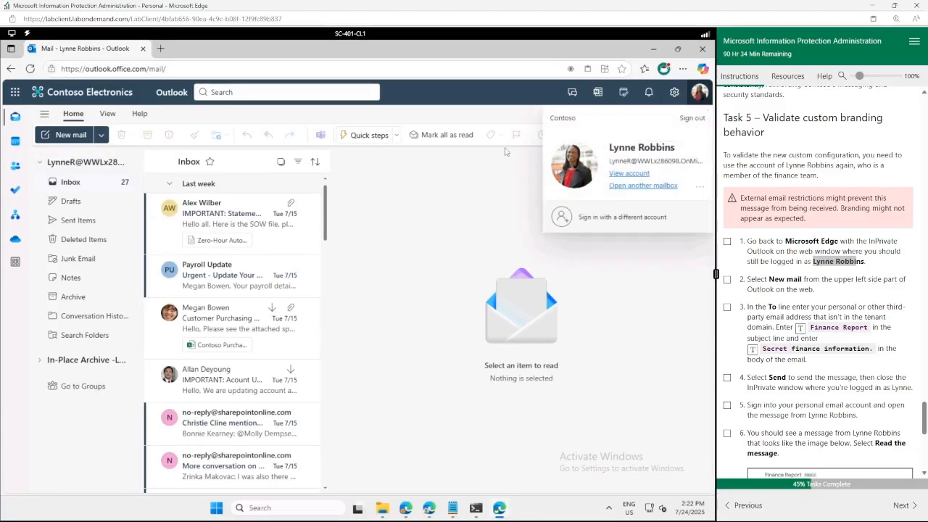
click(60, 135)
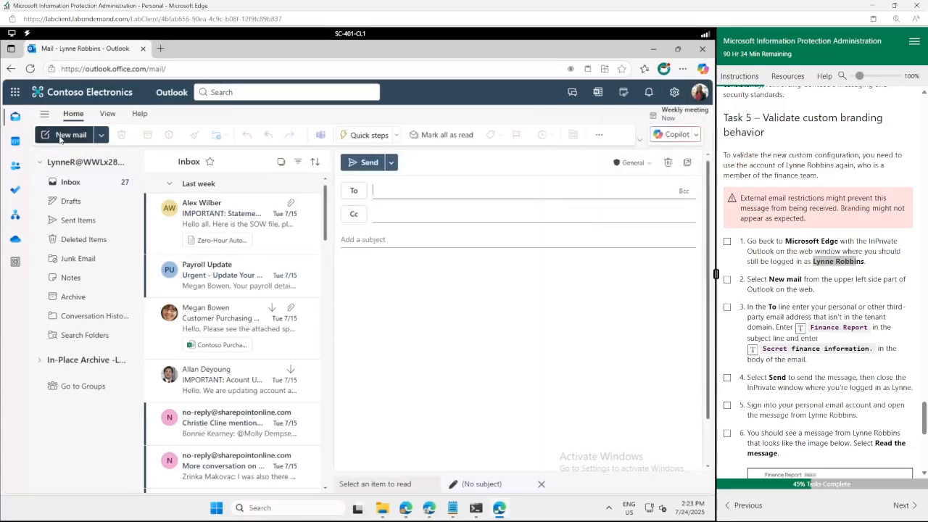
click(451, 191)
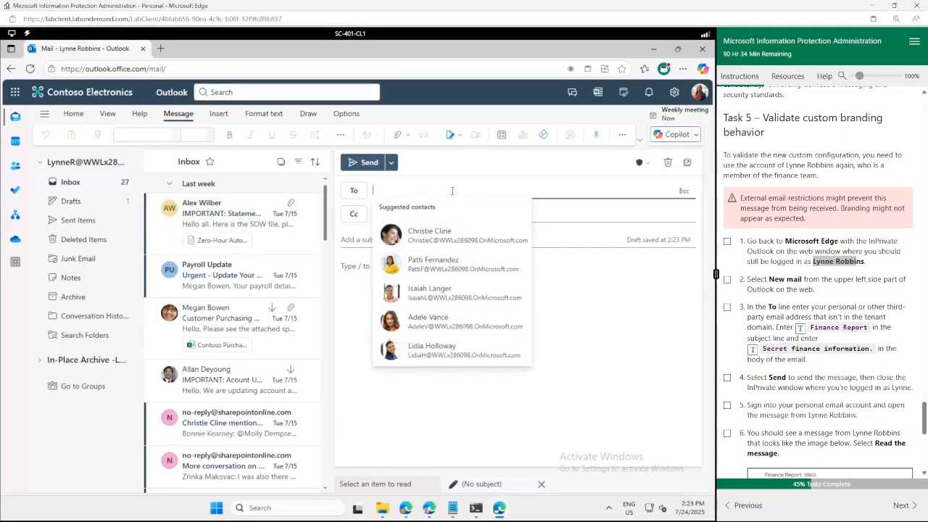
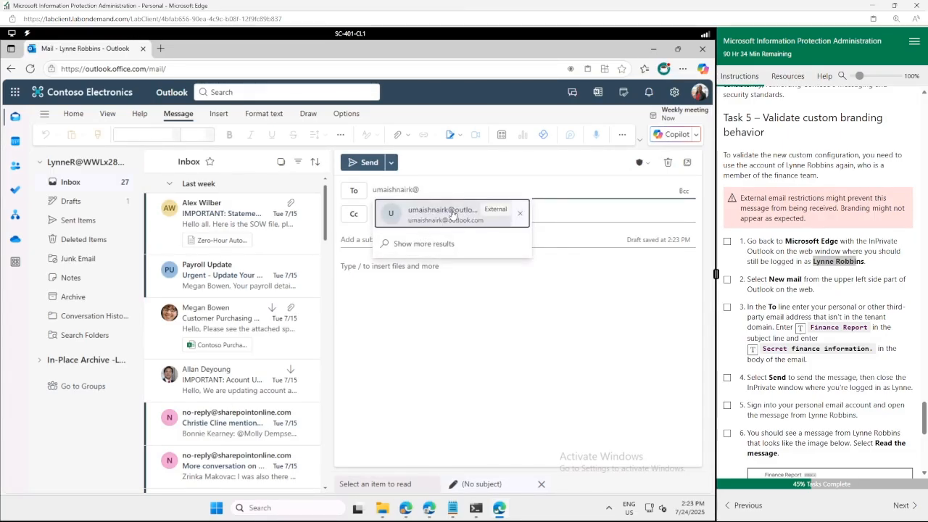
click(453, 214)
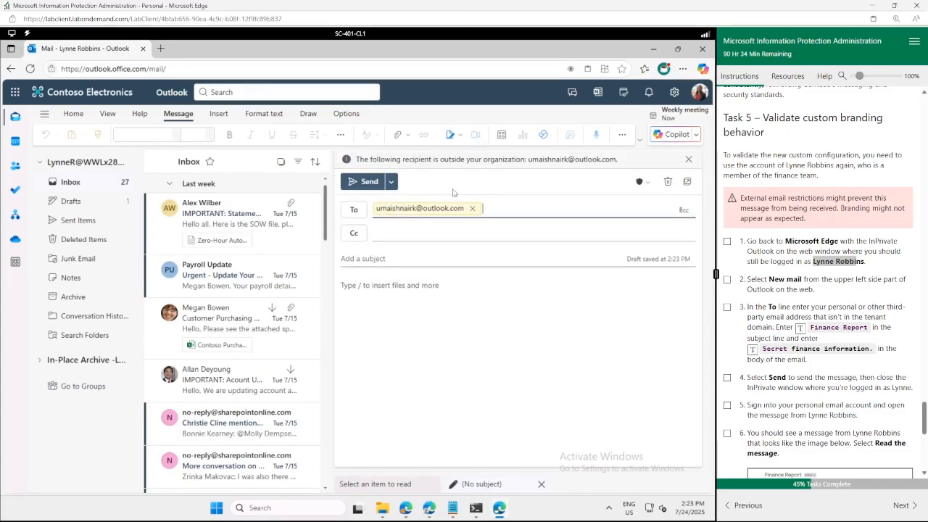
text(clou)
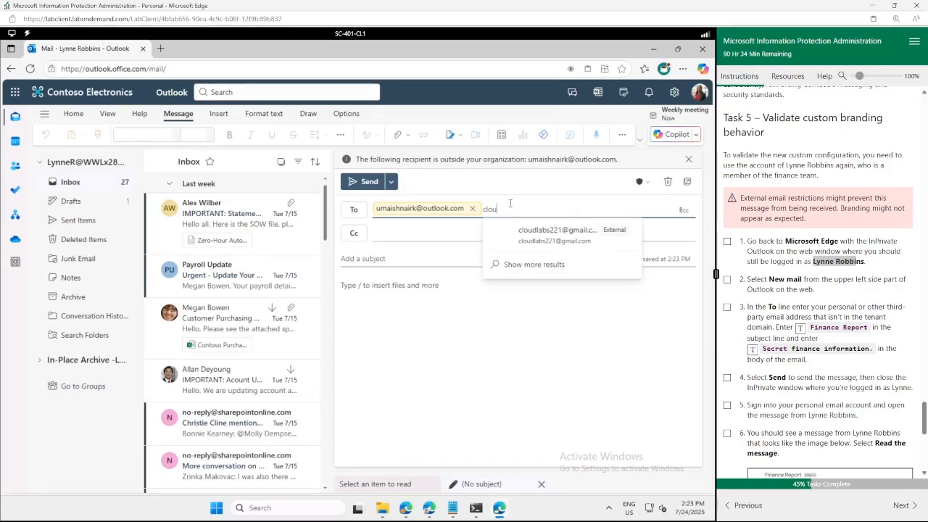
text(dl)
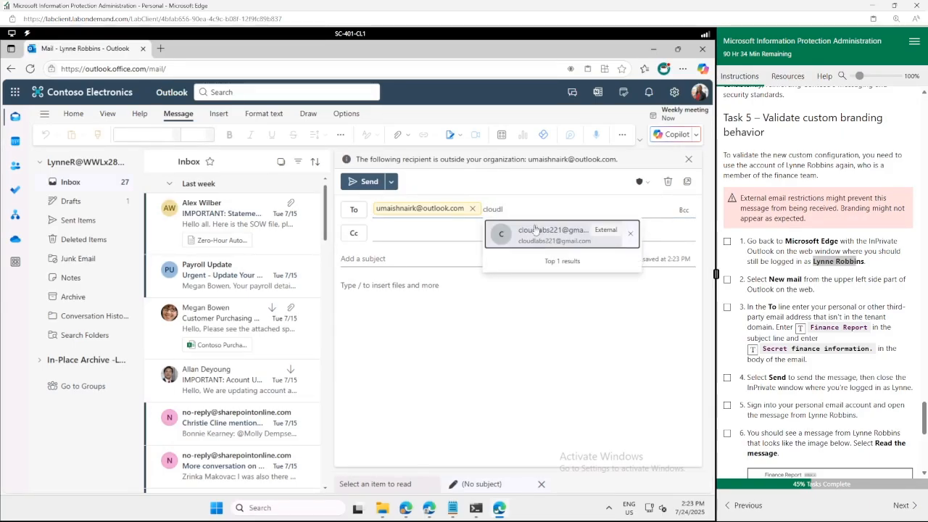
click(535, 231)
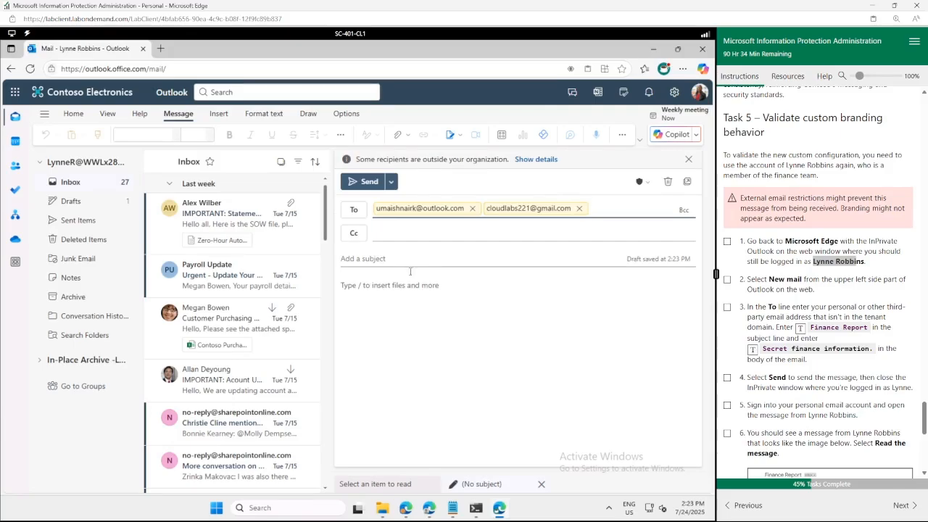
Enter subject 'Finance Report' and body 'Secret finance information.', then pop the draft out.
click(406, 261)
click(800, 327)
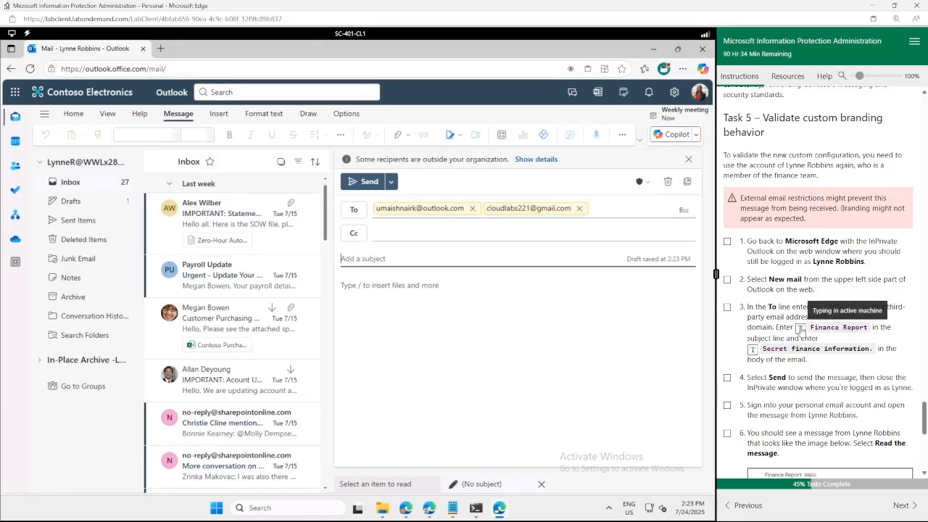
click(470, 312)
click(754, 350)
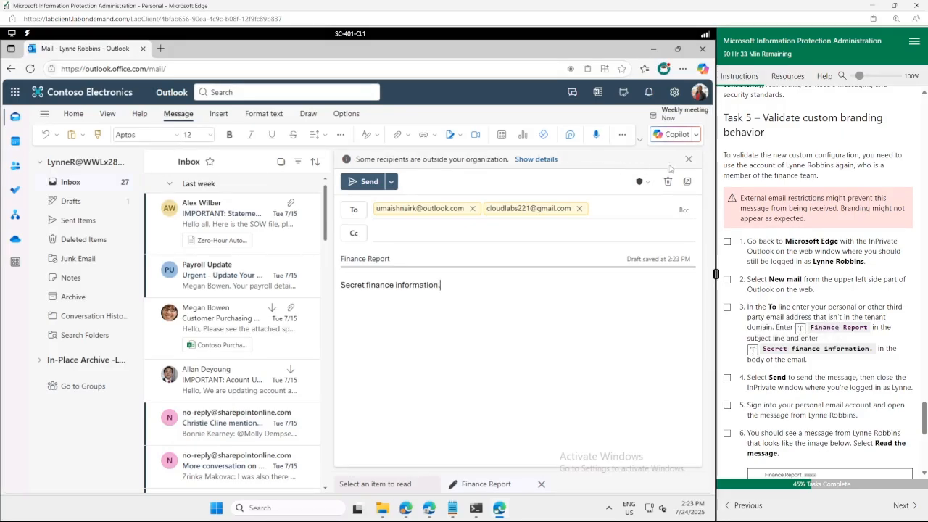
click(687, 180)
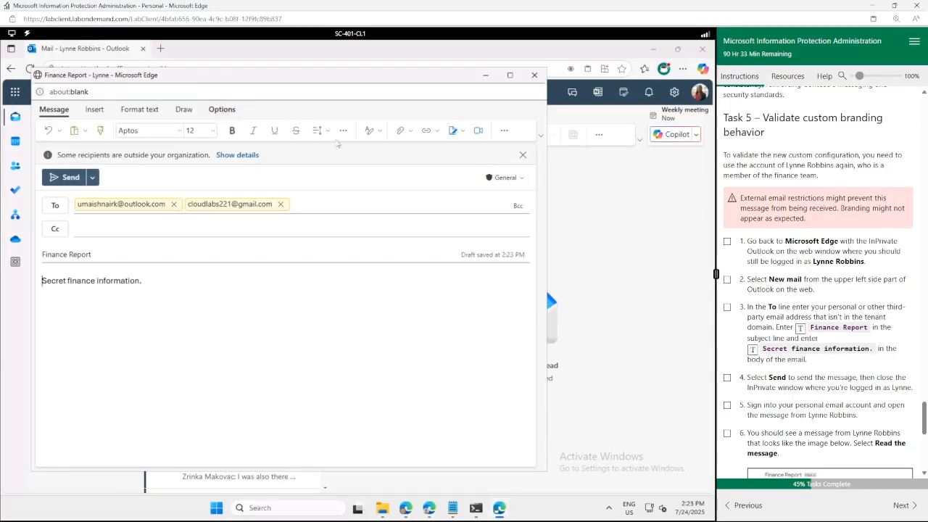
Apply the Encrypt permission, then remove it so the message has no permission.
click(476, 132)
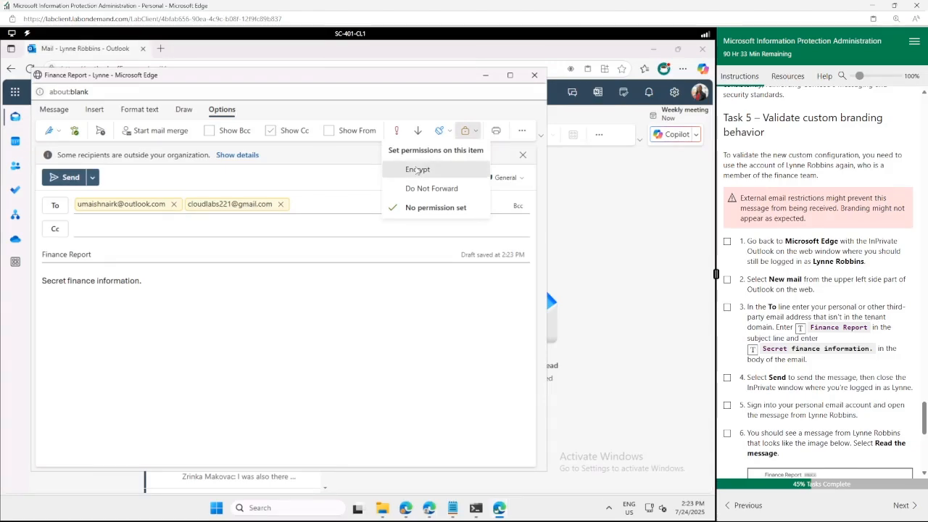
click(416, 169)
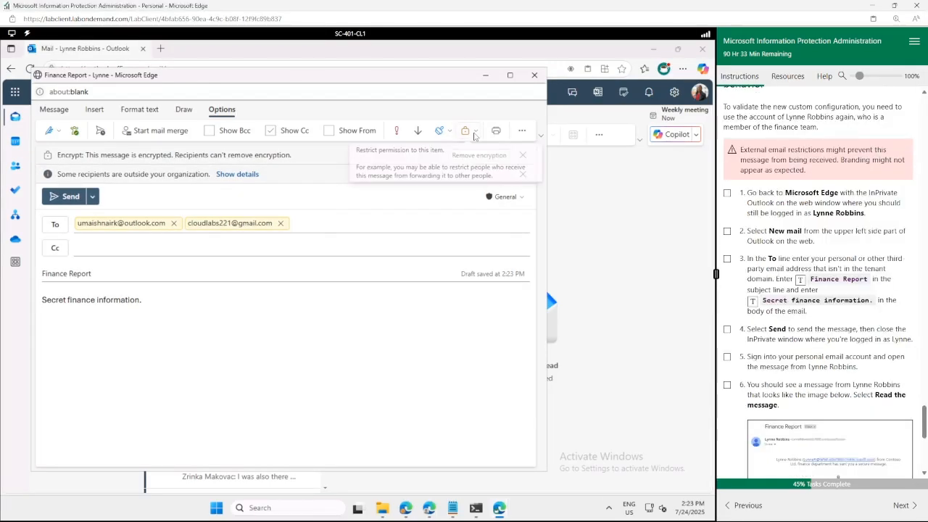
click(475, 134)
click(429, 208)
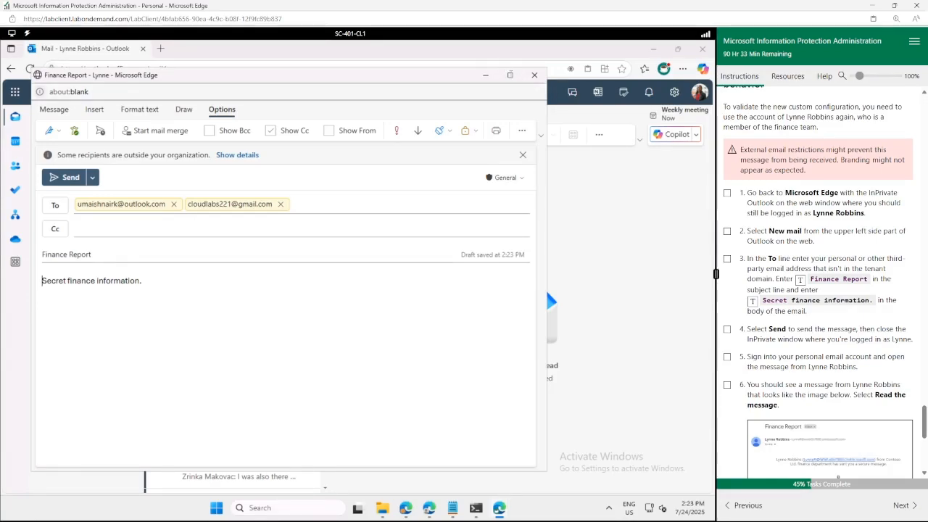
Maximize the compose window, review the permission options unchanged, and send the Finance Report.
click(509, 75)
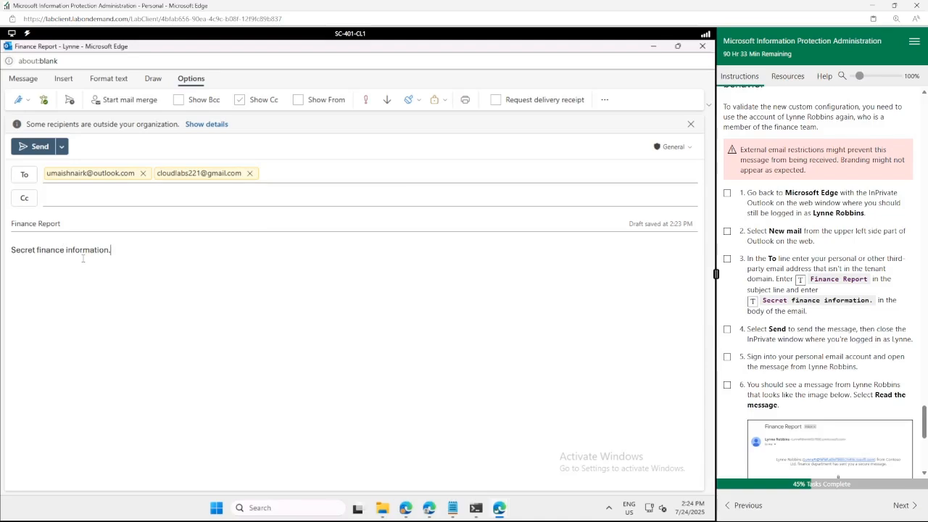
click(446, 101)
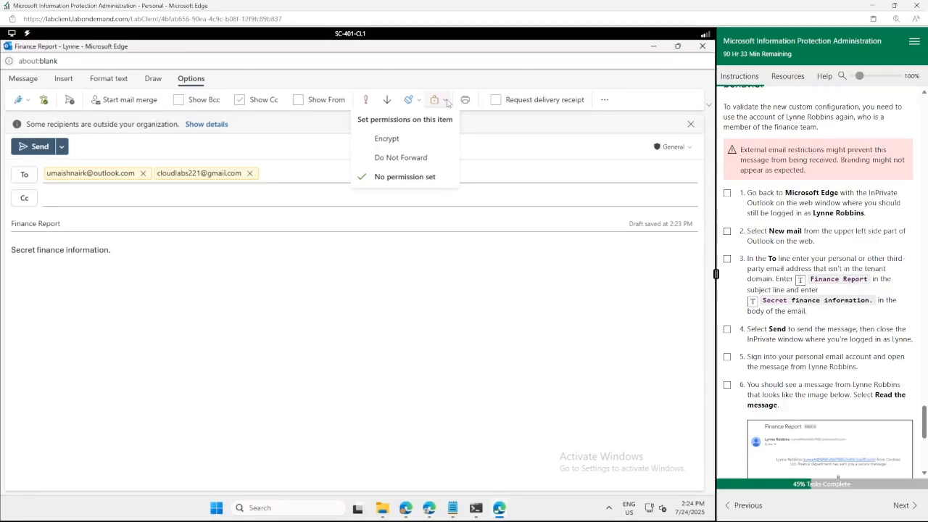
click(37, 151)
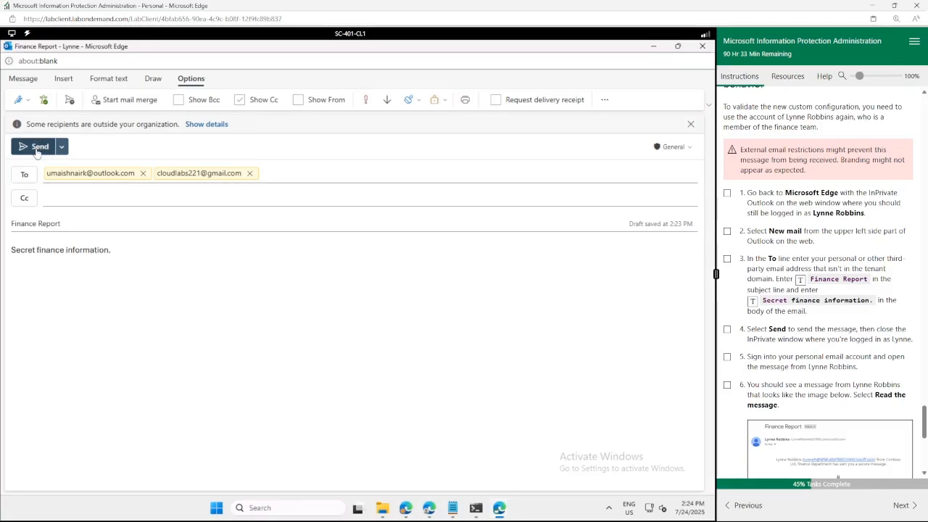
click(36, 148)
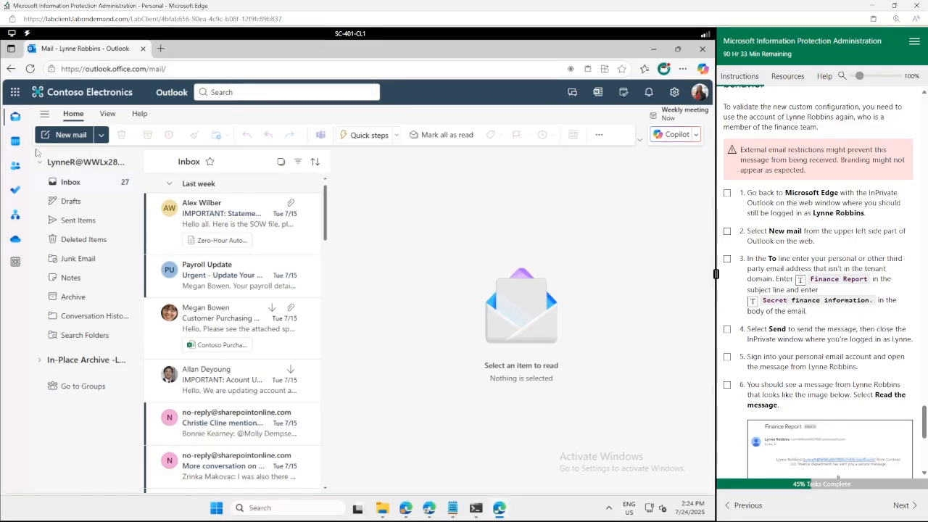
Tick Task 5 steps 1–5 and switch to the personal Outlook.com mailbox window.
click(728, 356)
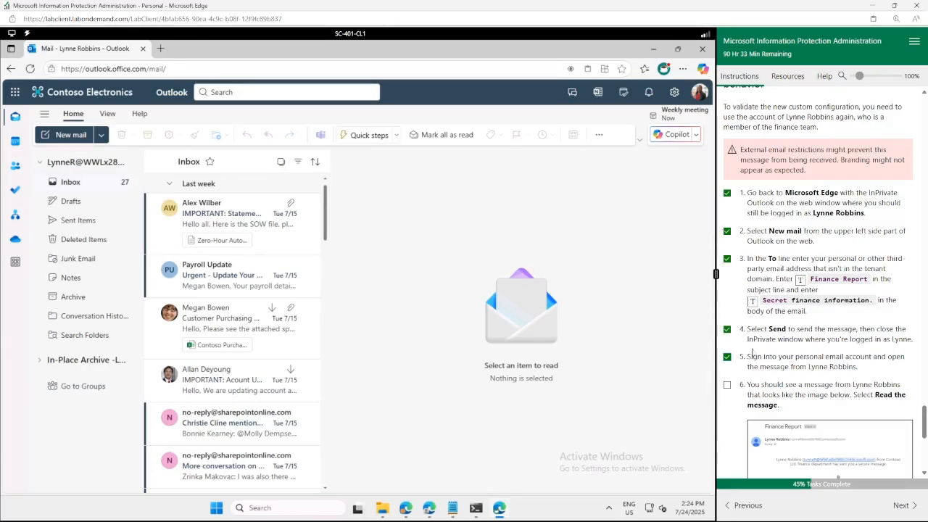
scroll(795, 316, down, 4)
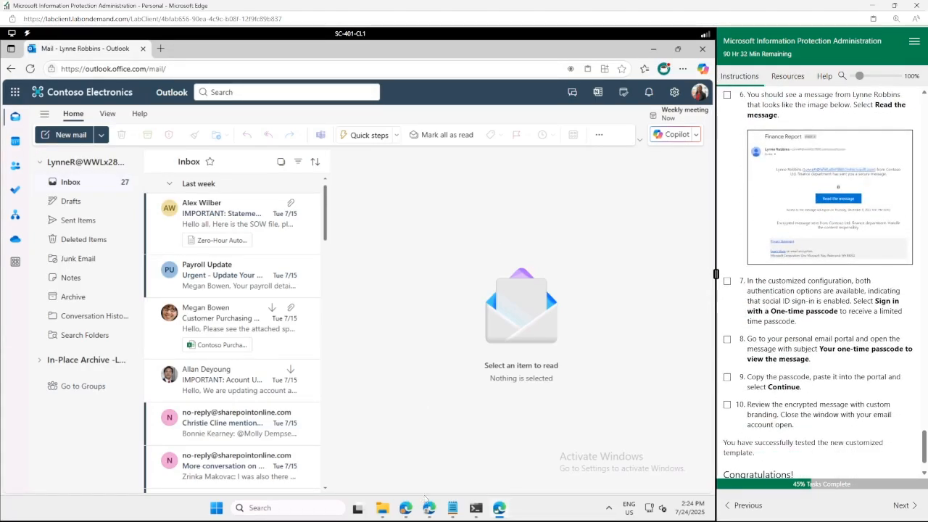
mouse_move(429, 510)
click(429, 455)
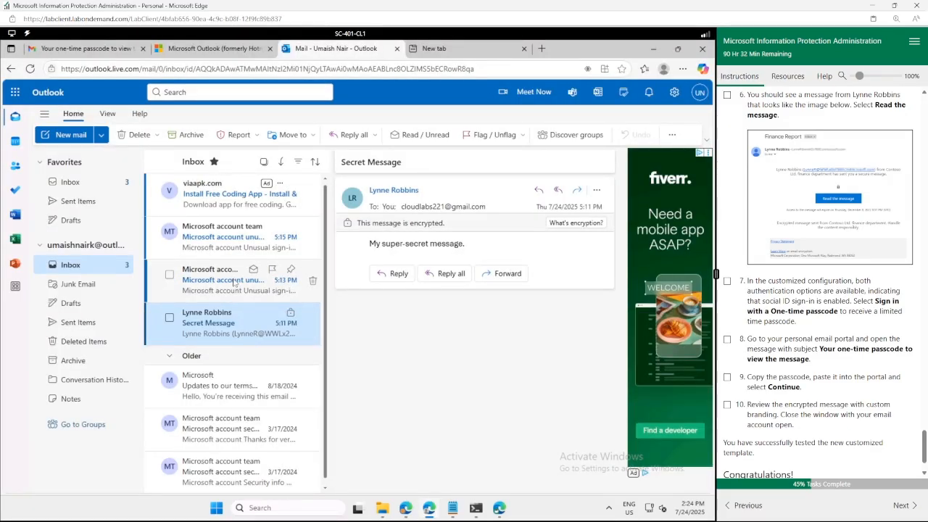
Refresh the Outlook.com inbox and open the Finance Report message in a separate window.
click(30, 69)
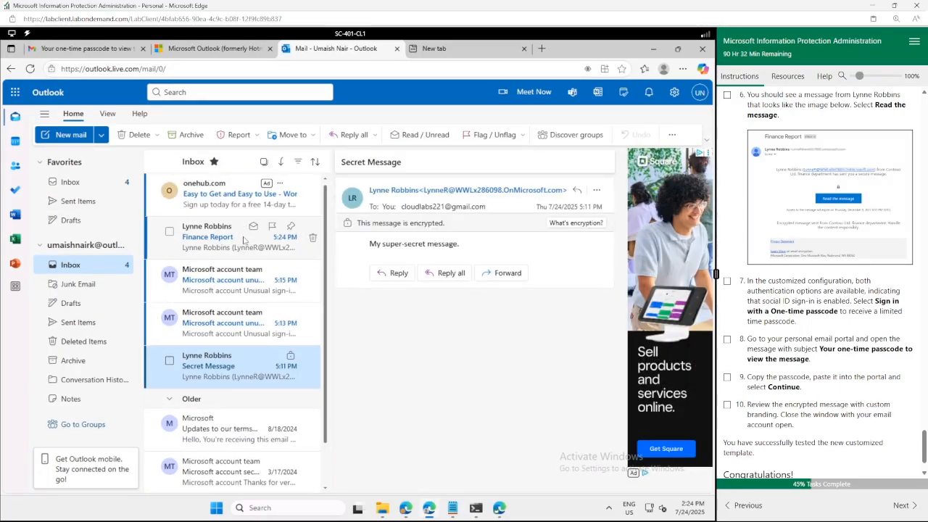
click(245, 240)
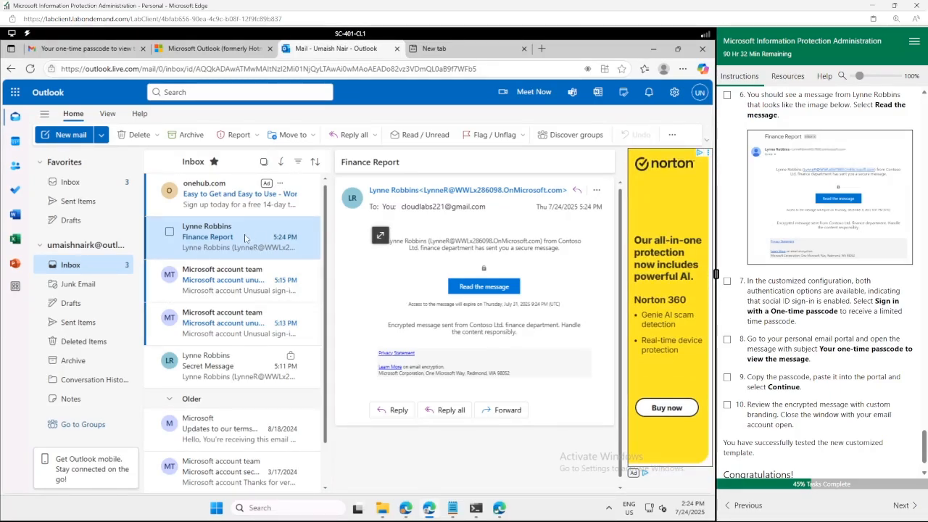
click(380, 234)
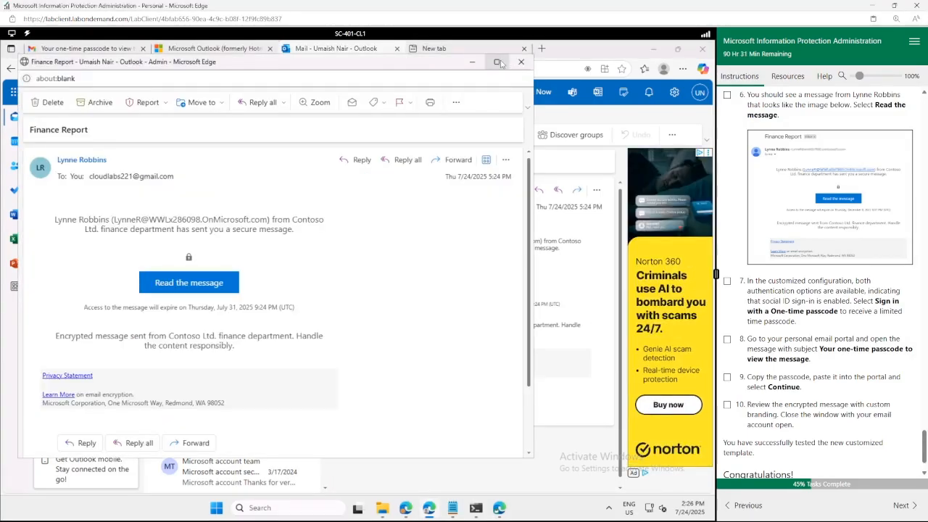
Copy the Finance Report's 'Read the message' secure access link.
drag(280, 216, 110, 212)
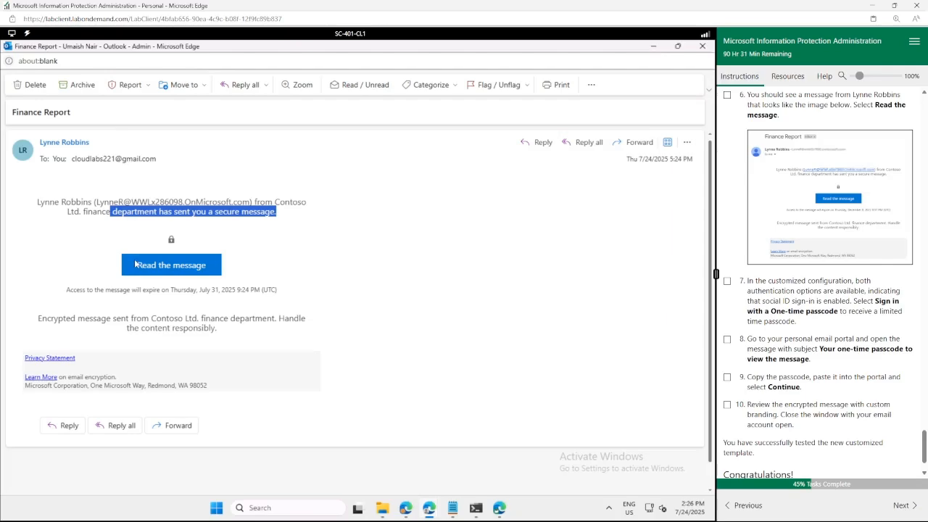
drag(229, 335, 37, 320)
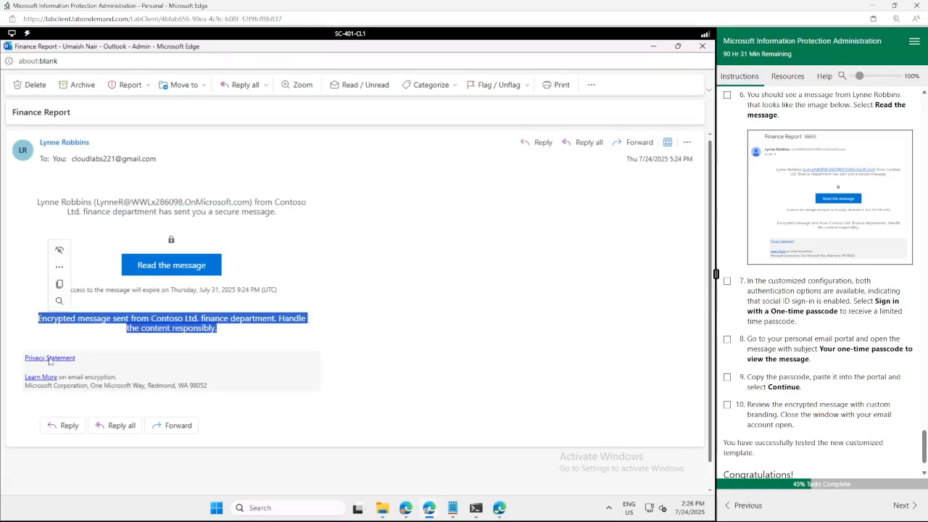
click(154, 366)
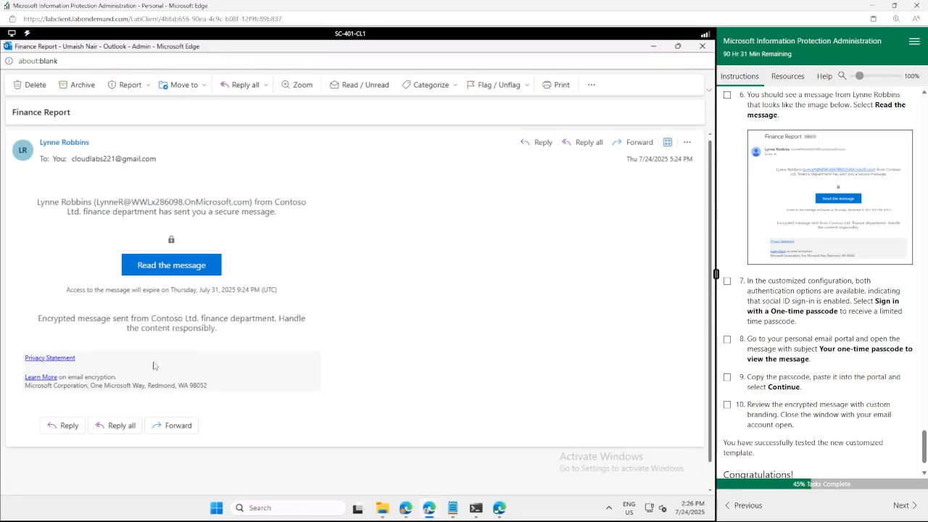
right_click(173, 268)
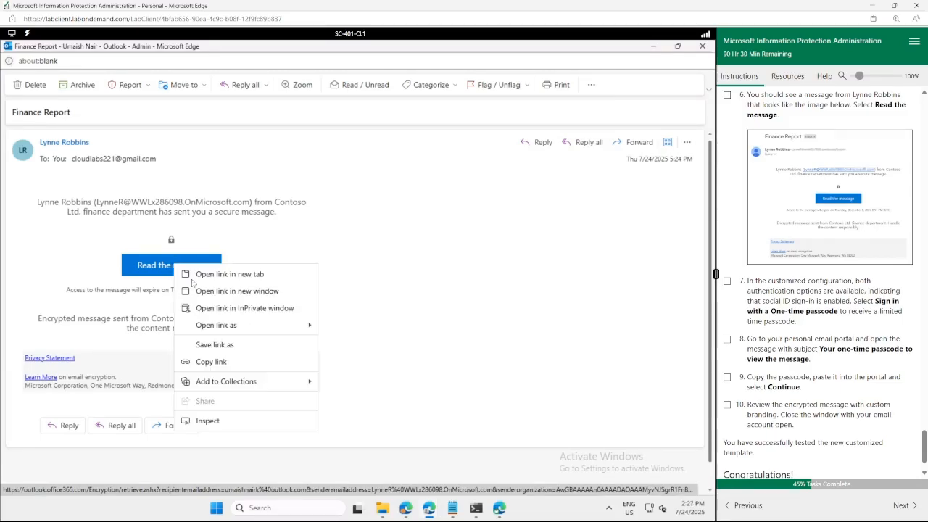
click(241, 367)
Open a new browser tab in the main mailbox window.
mouse_move(432, 509)
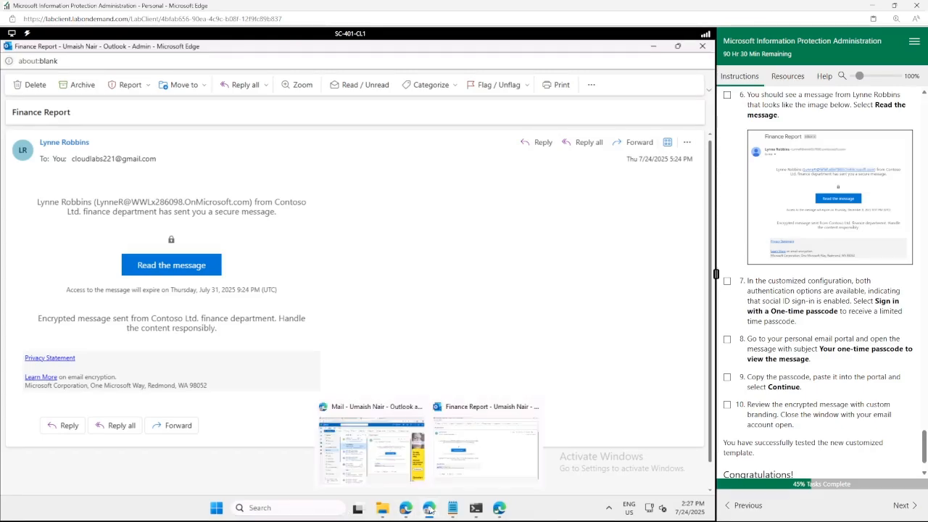
click(392, 461)
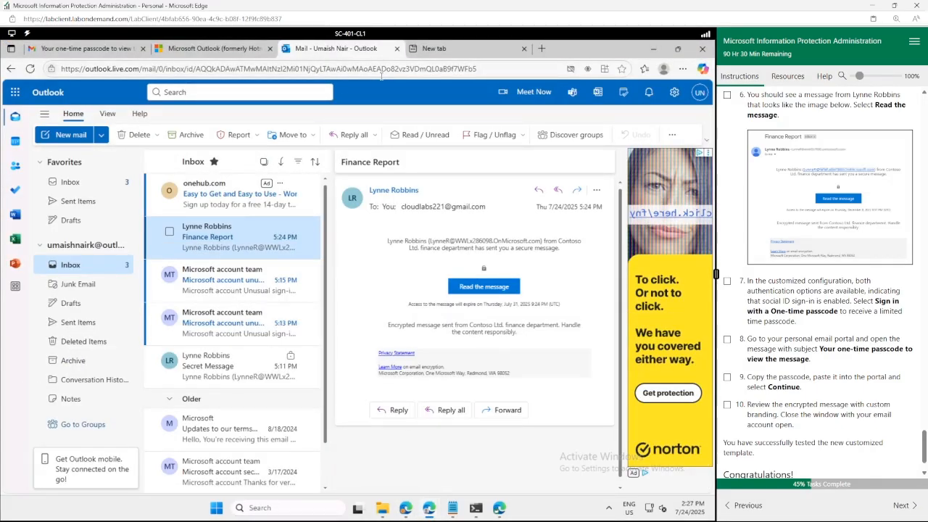
key(ctrl+t)
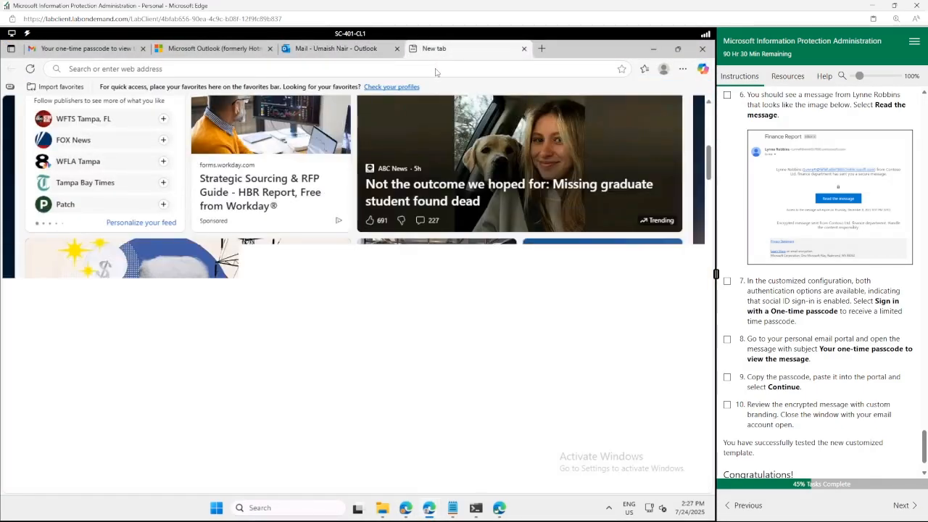
Load the copied link in the encryption portal, request a one-time passcode, and return to Outlook.com.
click(435, 69)
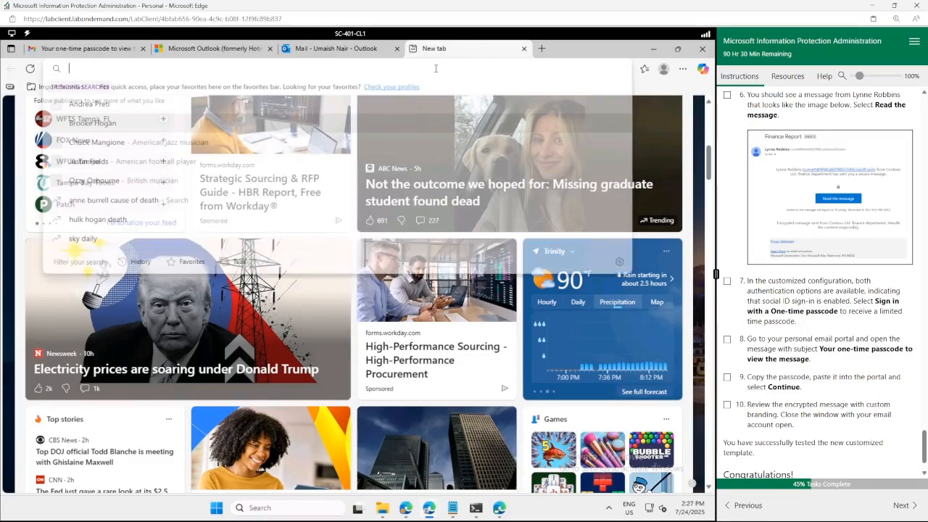
key(ctrl+v)
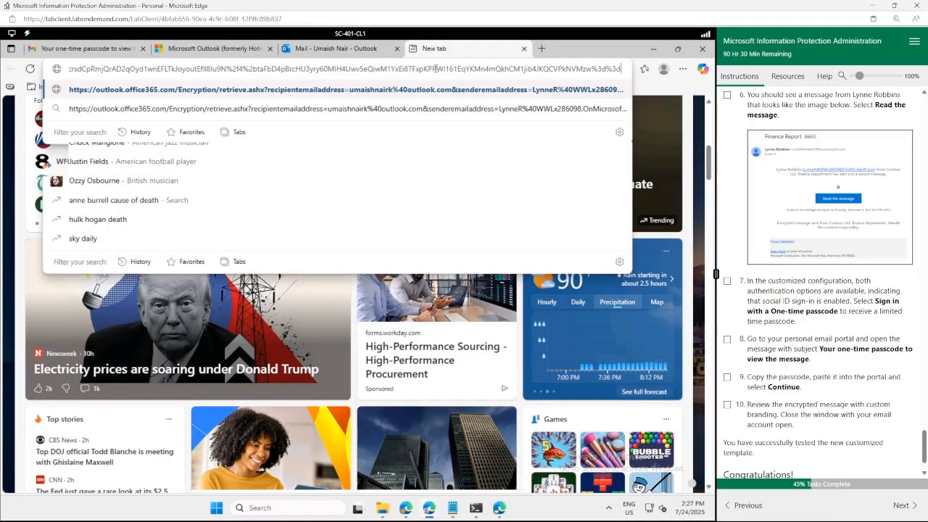
key(Return)
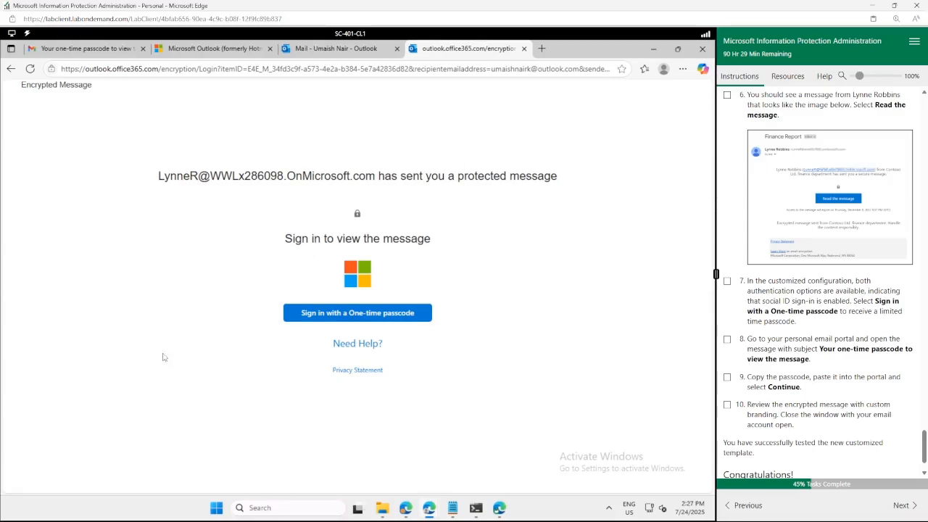
click(358, 315)
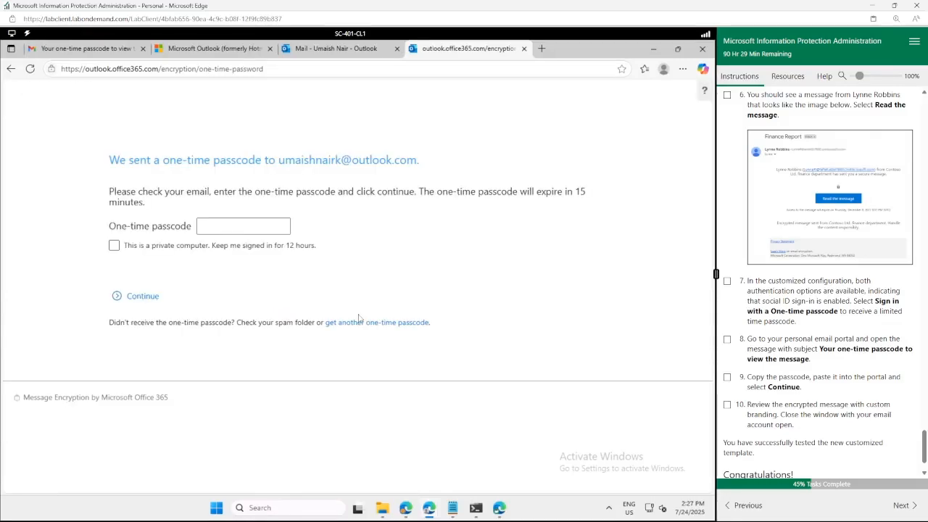
click(327, 48)
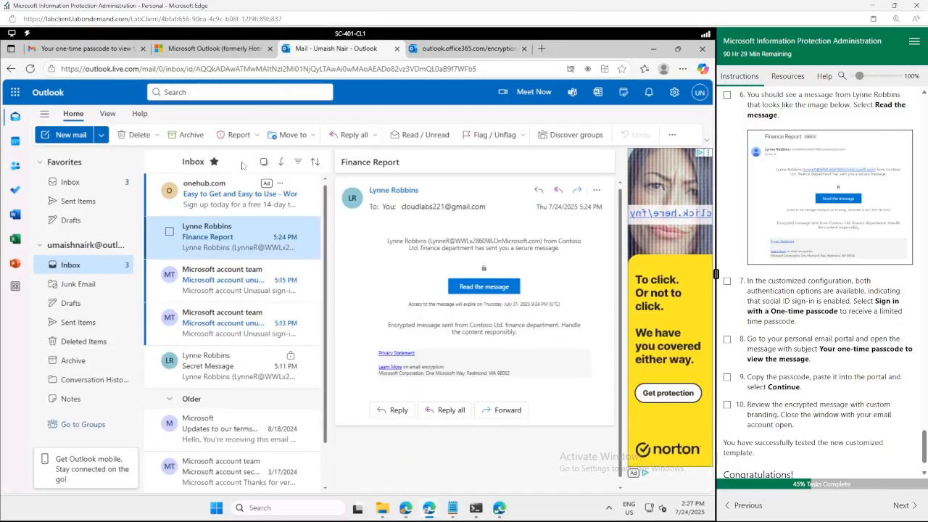
Refresh the Outlook.com inbox and copy the code from the new one-time passcode email.
click(30, 69)
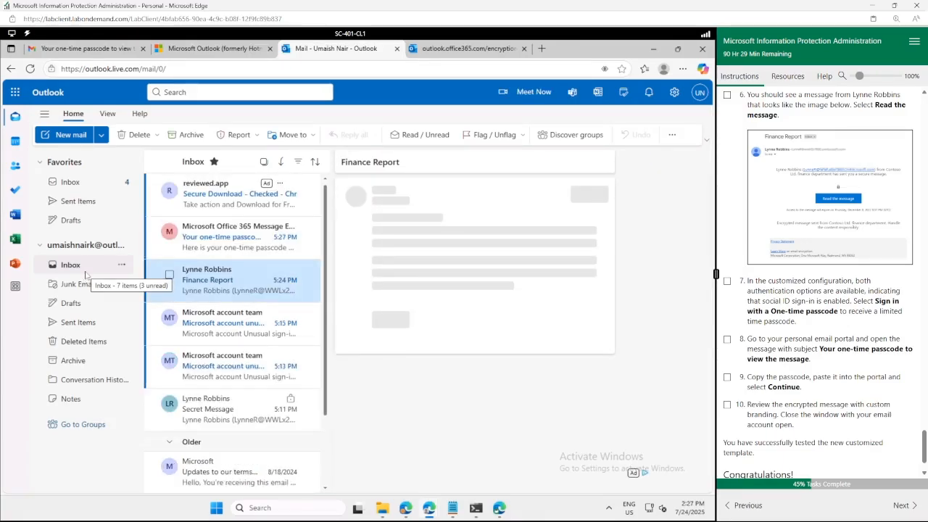
click(210, 239)
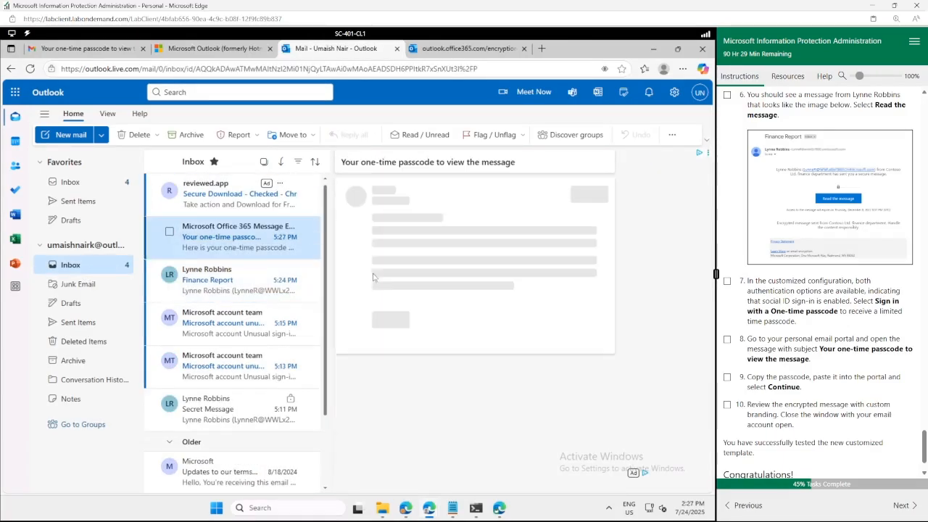
double_click(421, 256)
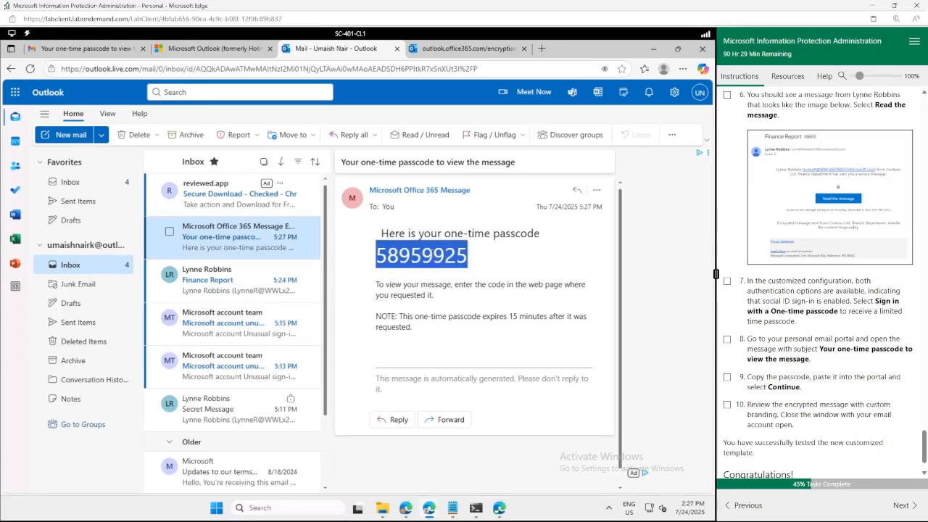
Paste the passcode into the encryption portal and submit it to unlock the Finance Report.
click(441, 49)
click(220, 226)
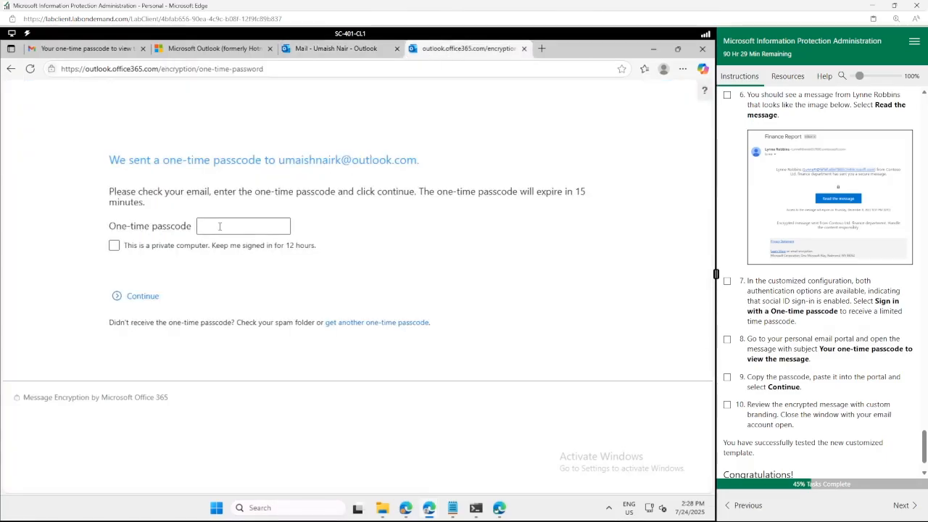
key(ctrl+v)
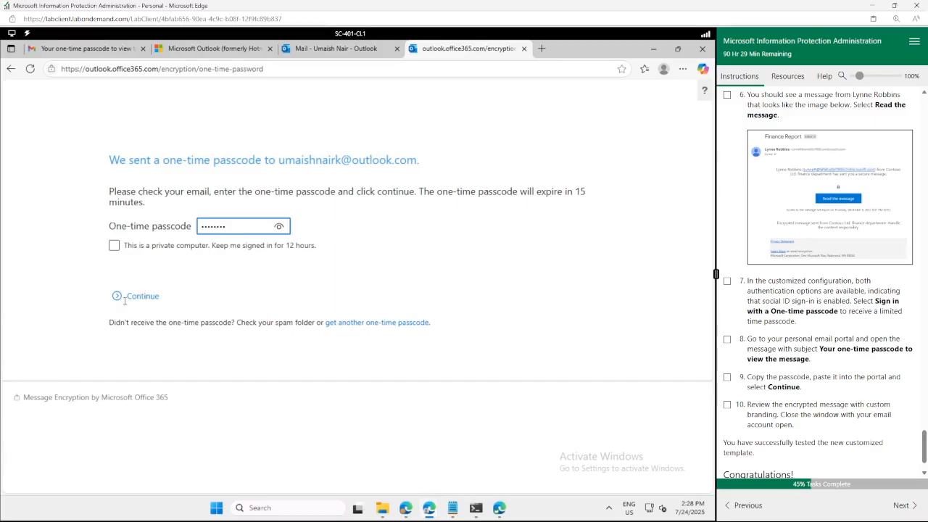
click(125, 298)
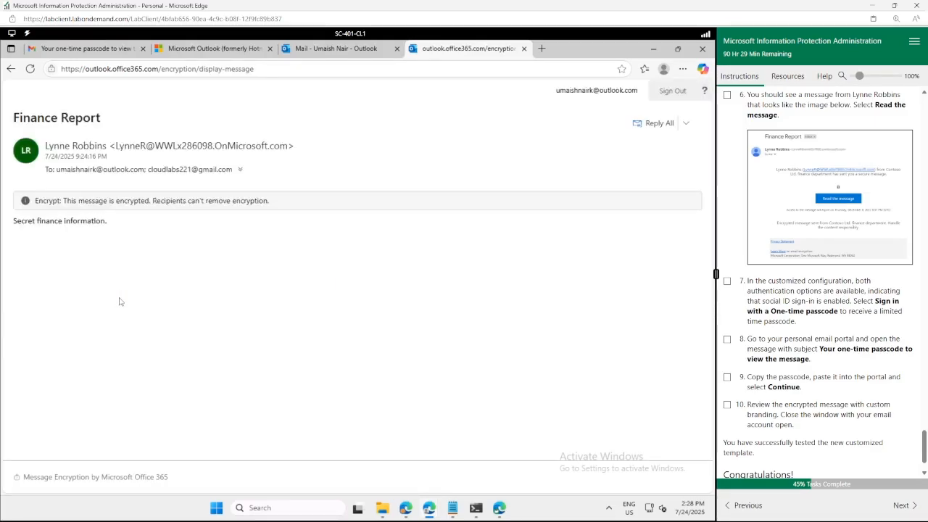
Refresh the Gmail inbox, open the new Finance Report email and follow its 'Read the message' link.
click(88, 52)
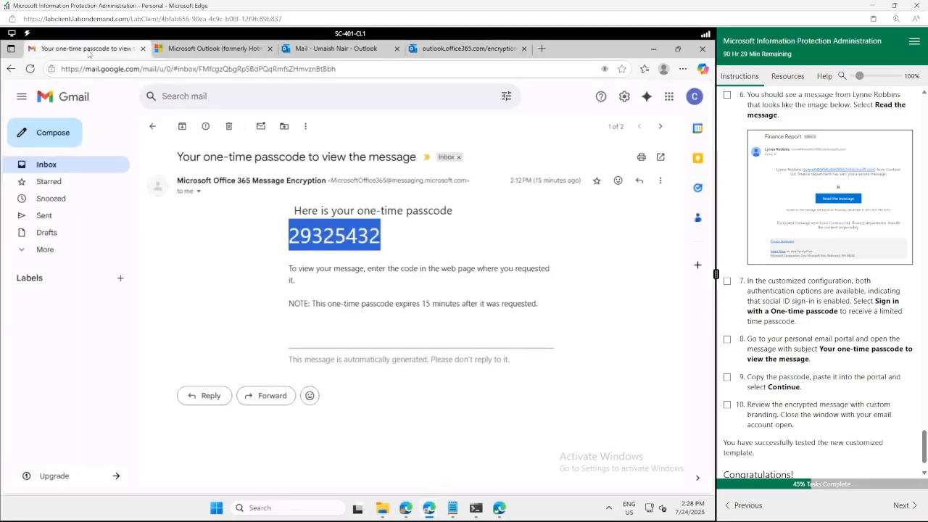
click(50, 167)
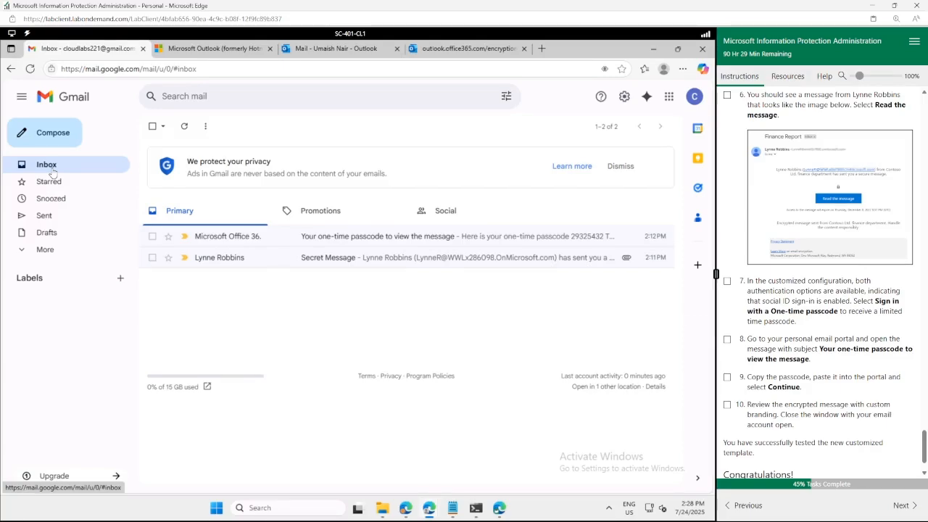
click(31, 70)
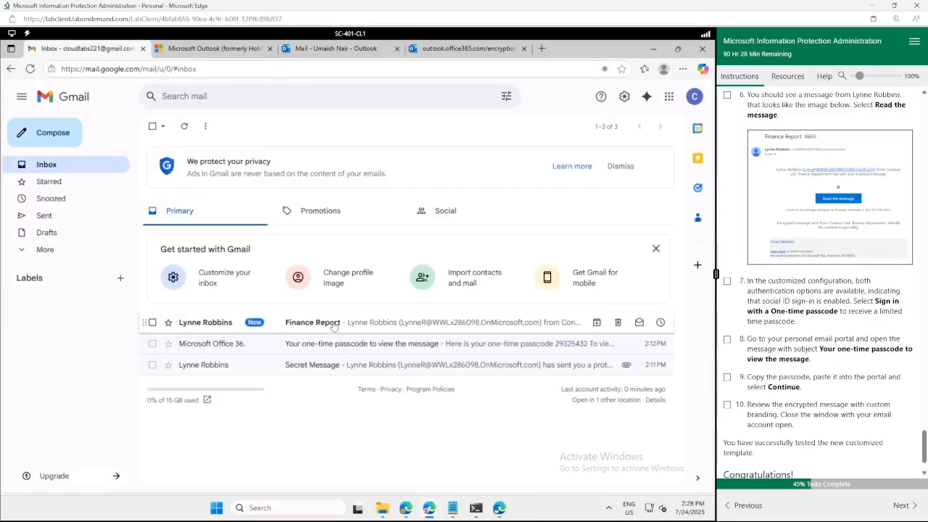
click(333, 324)
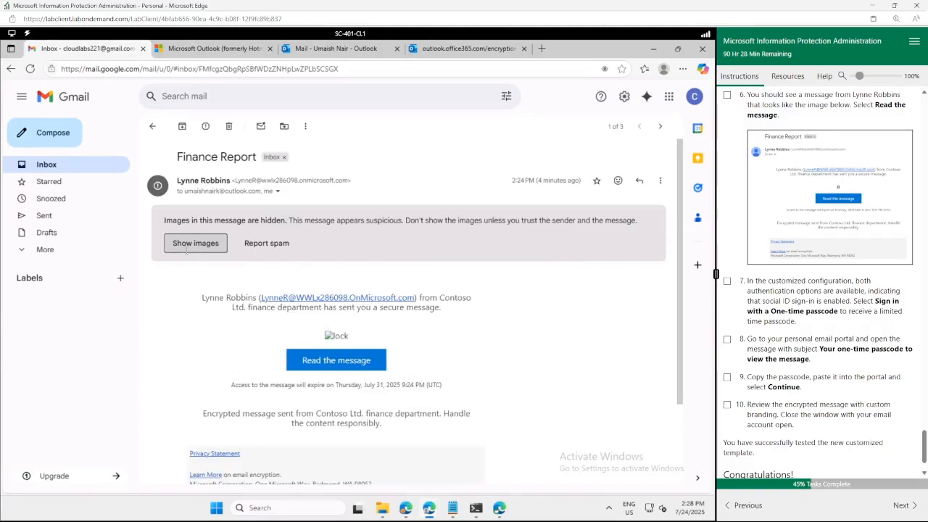
click(340, 364)
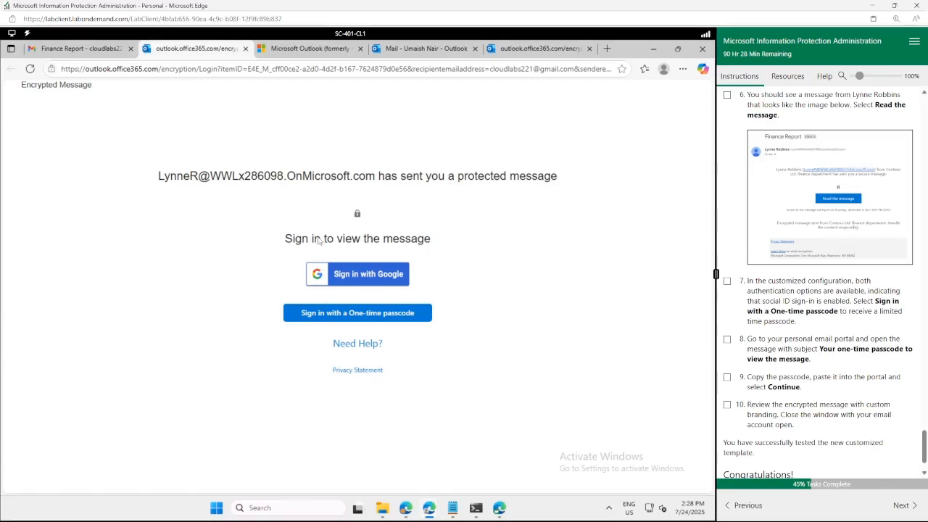
On the Gmail recipient's sign-in page, request a one-time passcode by email.
click(525, 49)
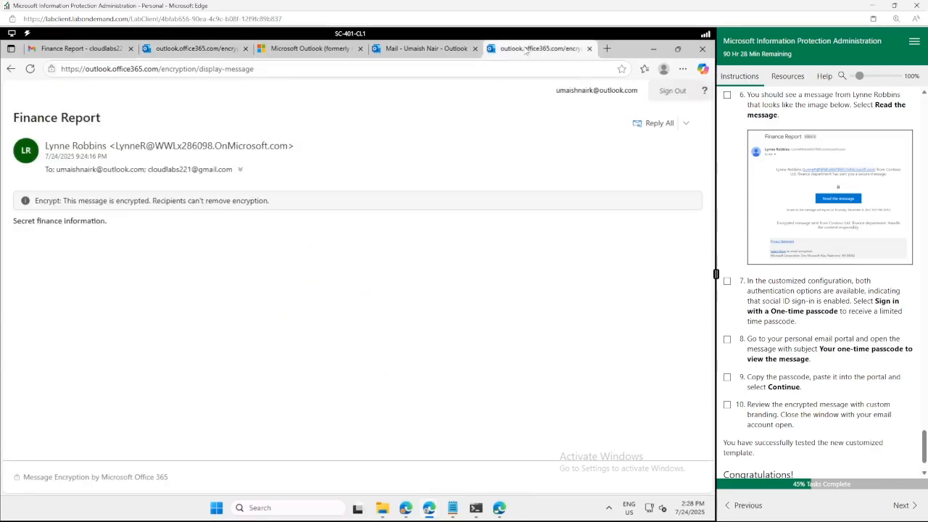
click(445, 49)
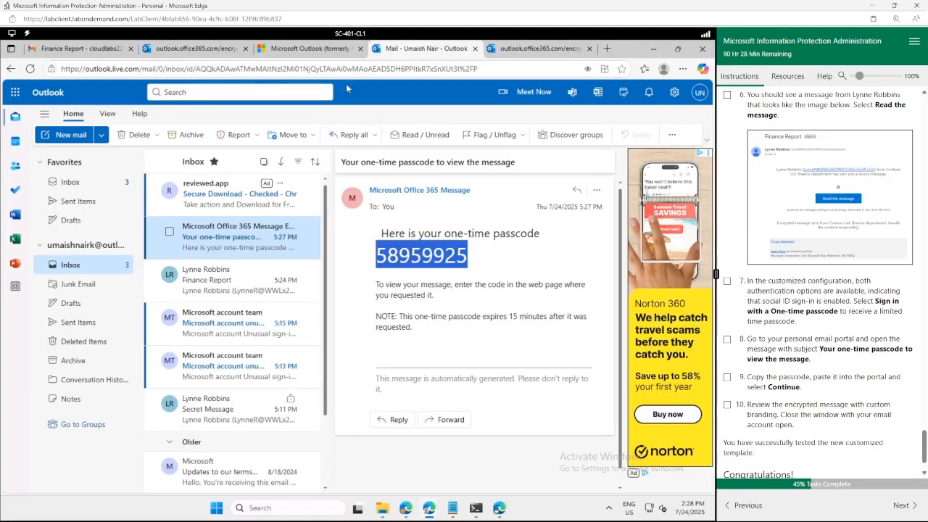
click(195, 50)
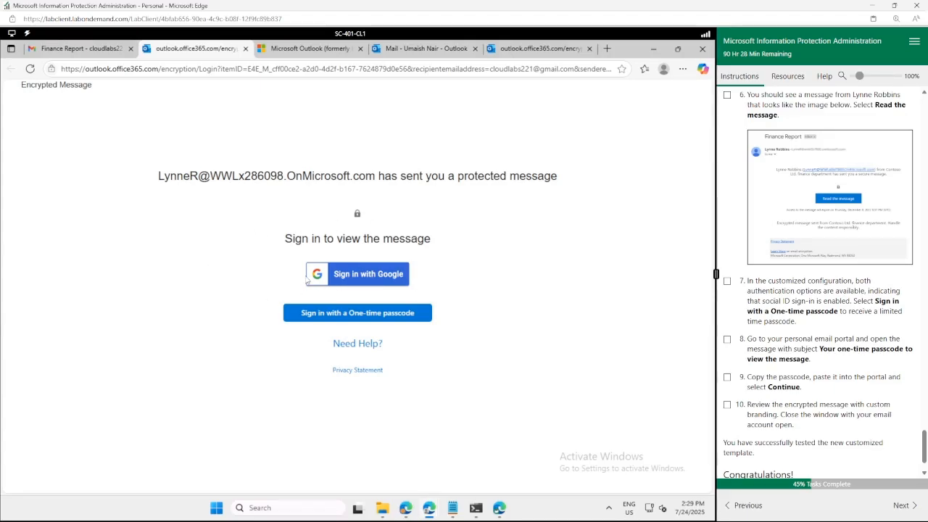
click(352, 317)
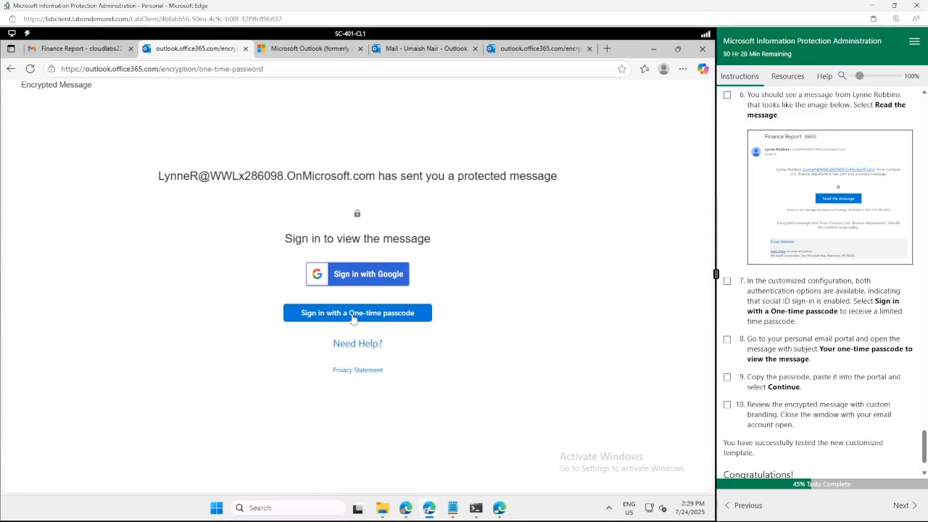
Copy the code from the new one-time passcode email in Gmail.
click(87, 48)
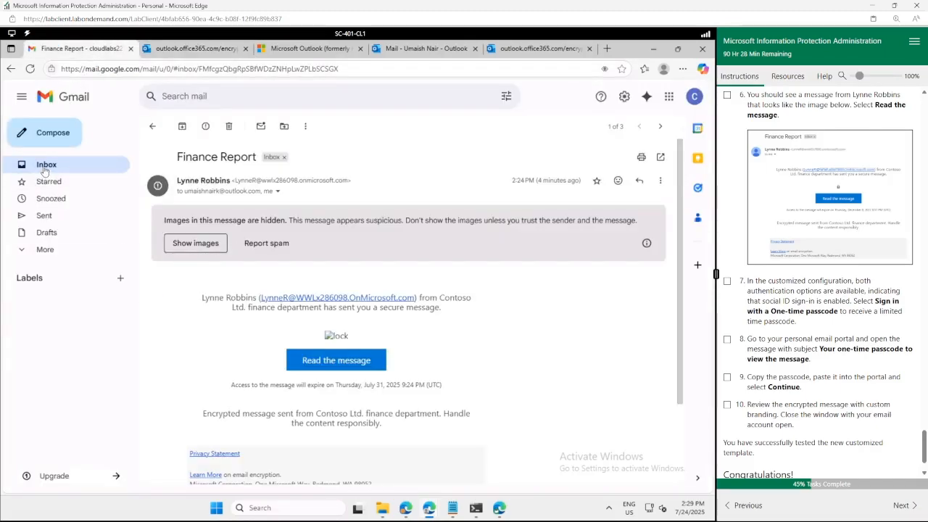
click(45, 167)
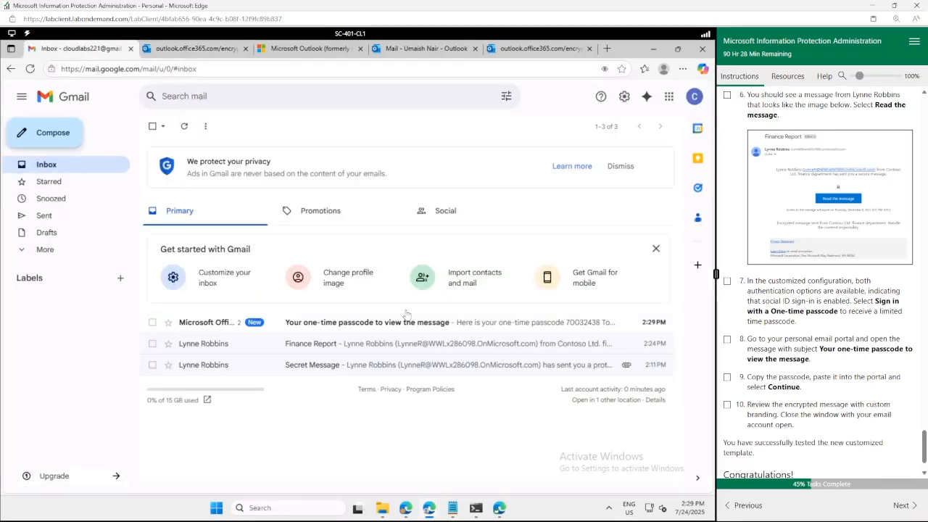
click(406, 324)
double_click(341, 280)
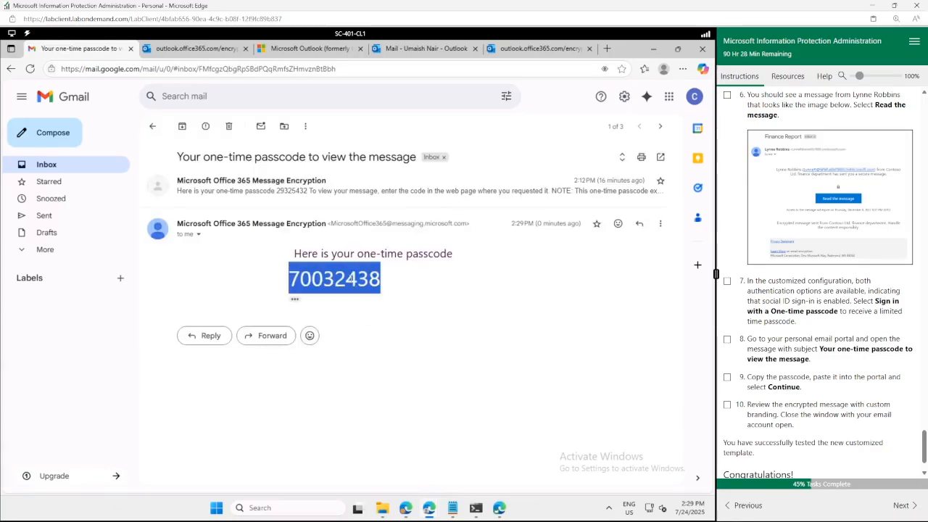
Paste and submit the passcode to open the Finance Report, then tick lab step 10.
click(207, 49)
click(243, 226)
key(ctrl+v)
click(119, 297)
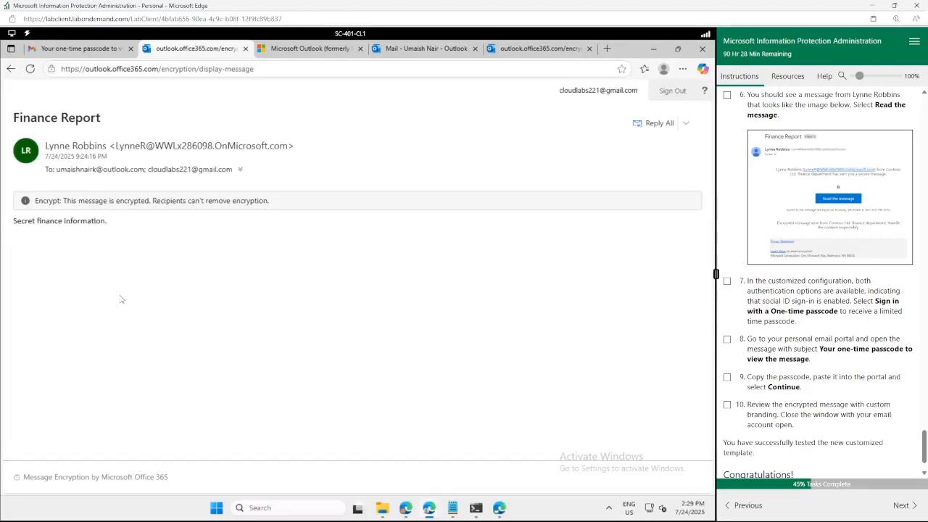
click(727, 404)
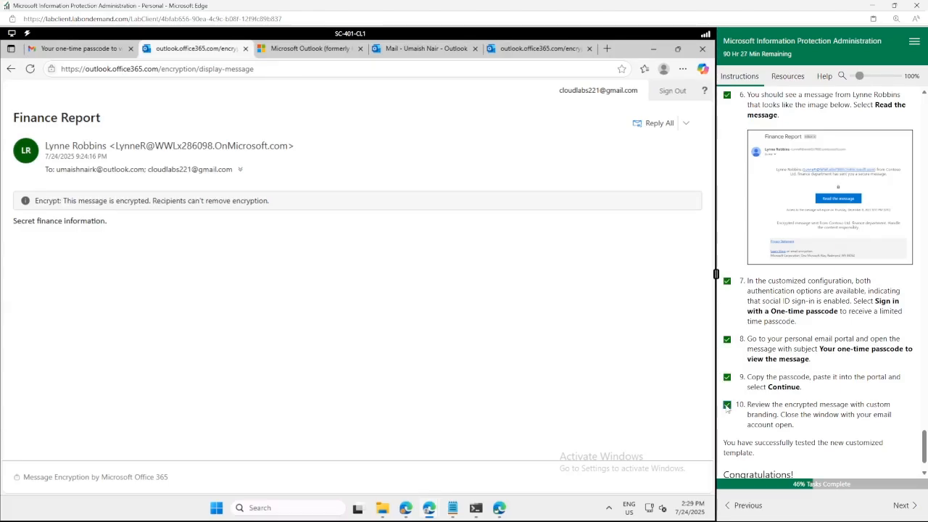
Bring the PowerShell terminal forward and highlight the SocialIdSignIn:$false part of the command.
click(476, 507)
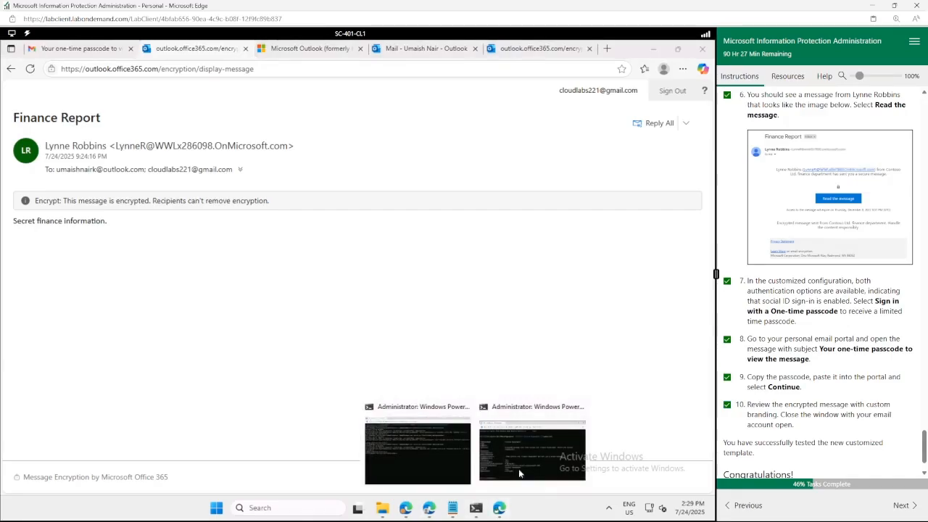
click(521, 459)
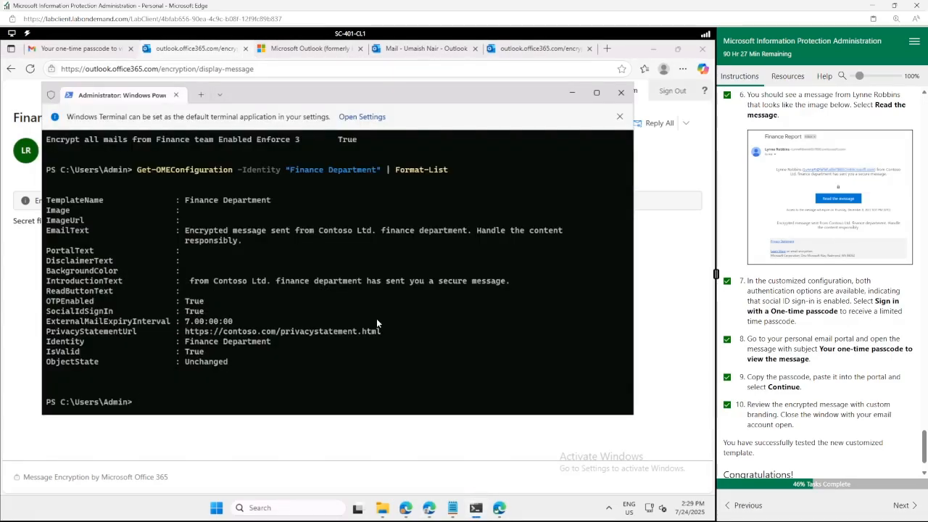
scroll(427, 303, up, 20)
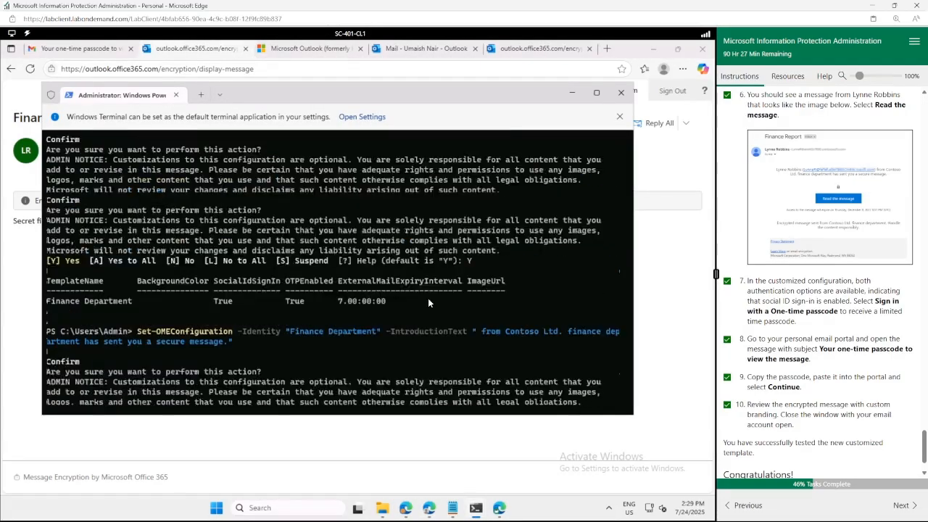
scroll(428, 303, down, 10)
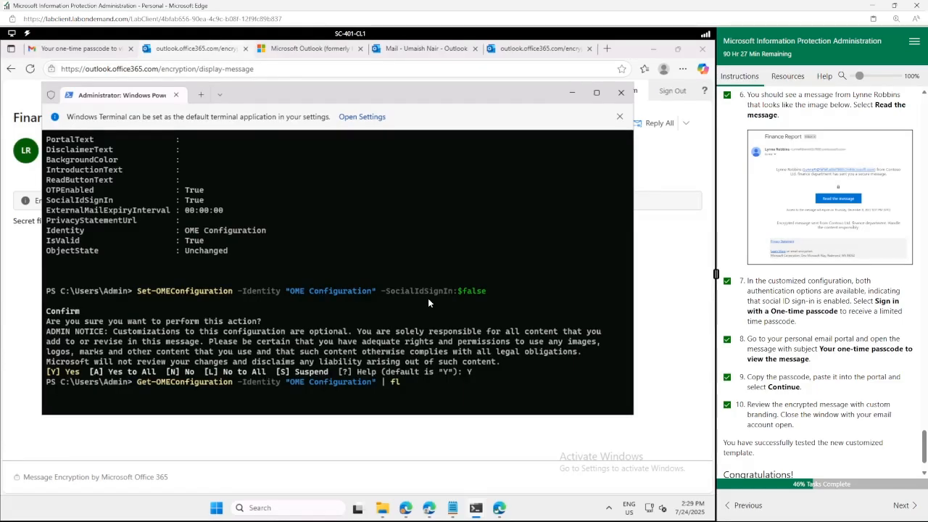
scroll(428, 301, down, 5)
scroll(428, 303, down, 6)
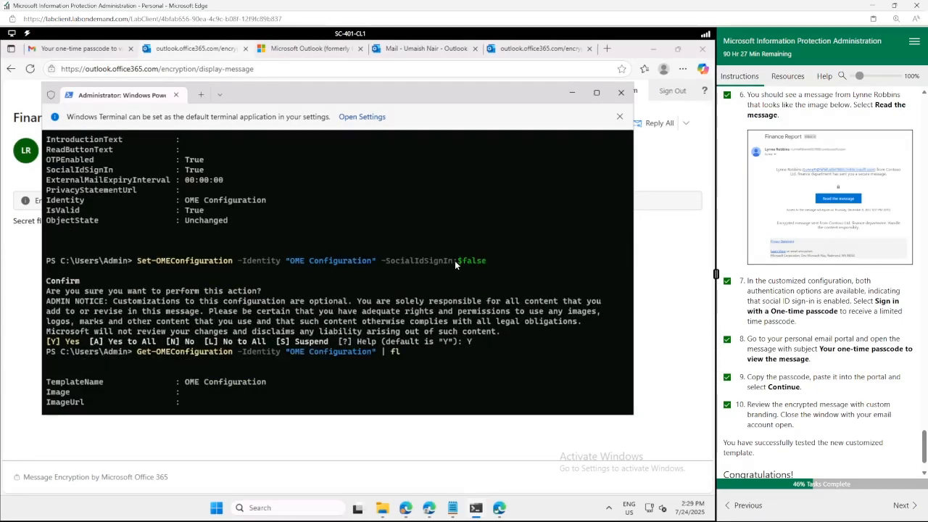
drag(492, 260, 389, 260)
Highlight 'Finance Department' in the command and the SocialIdSignIn True setting in the output.
scroll(389, 272, down, 4)
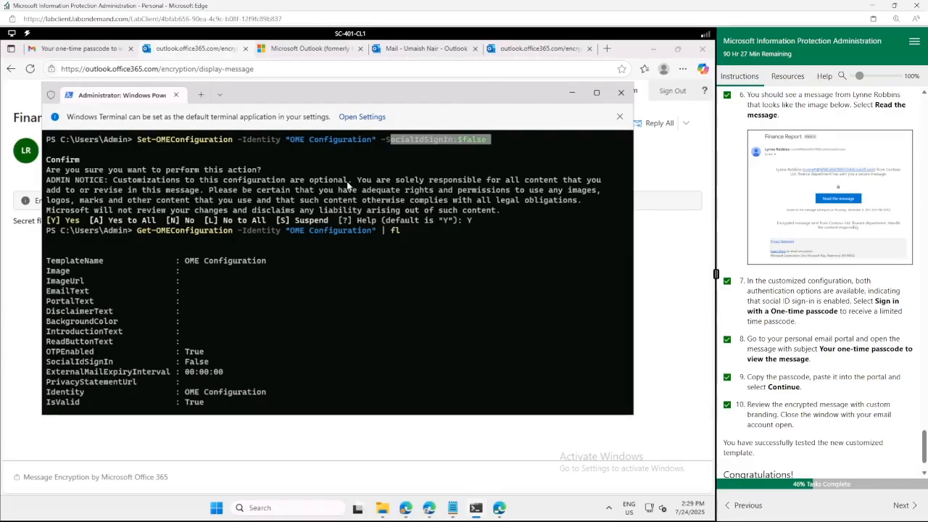
scroll(367, 282, down, 15)
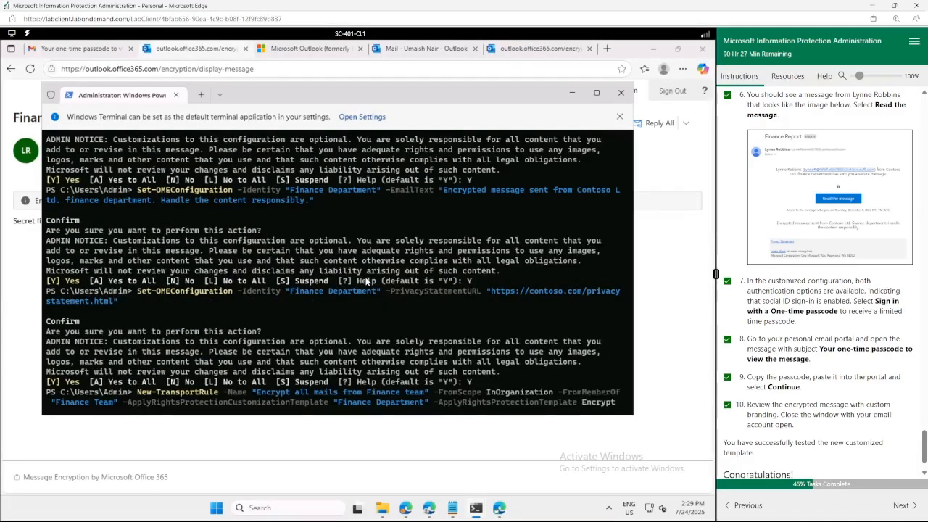
scroll(347, 297, down, 10)
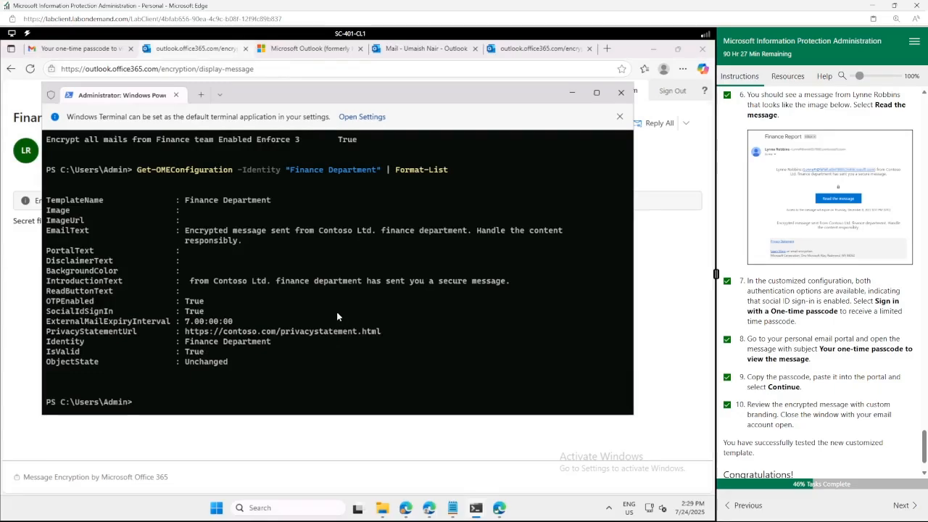
drag(290, 168, 377, 171)
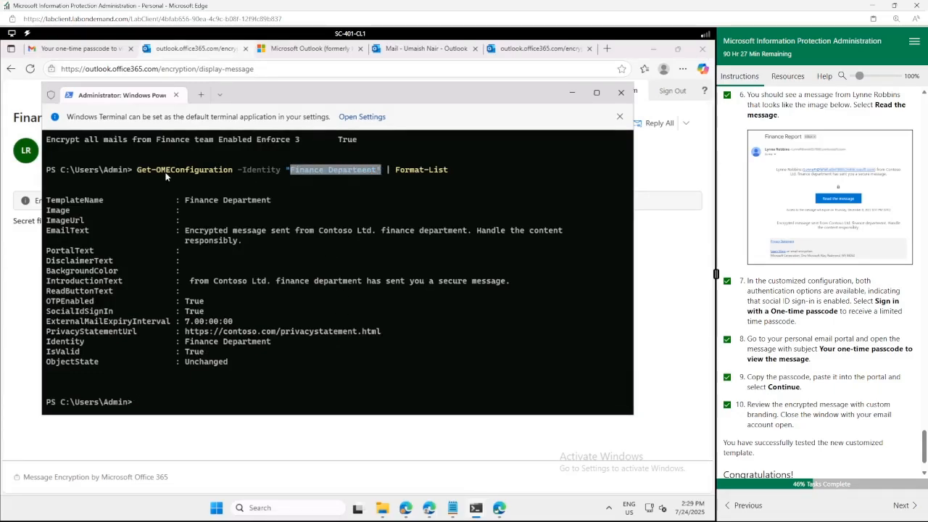
drag(47, 311, 207, 315)
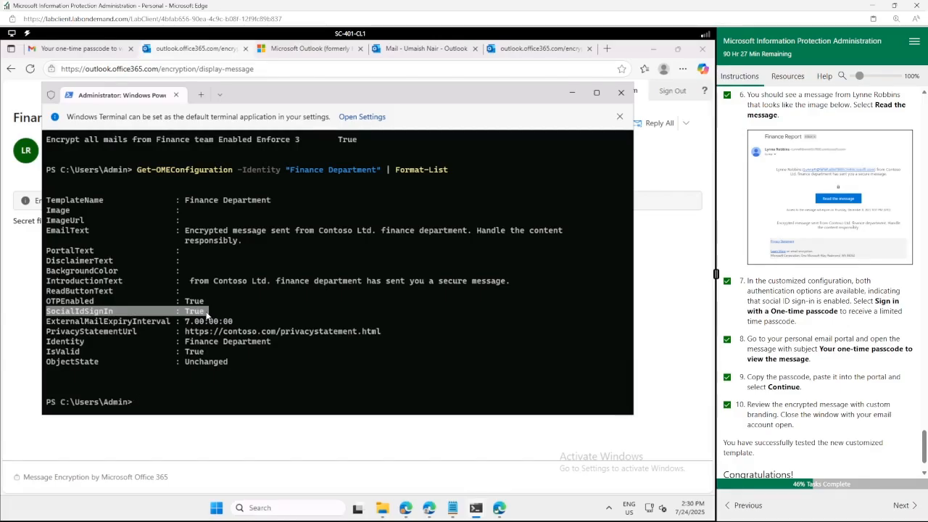
Highlight the lab exercise title in the lab guide.
scroll(836, 404, down, 2)
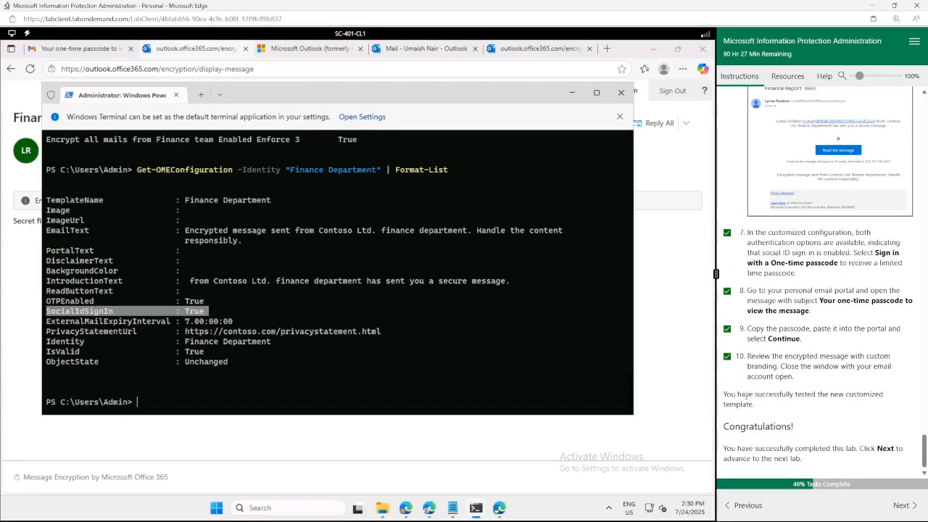
scroll(742, 389, up, 15)
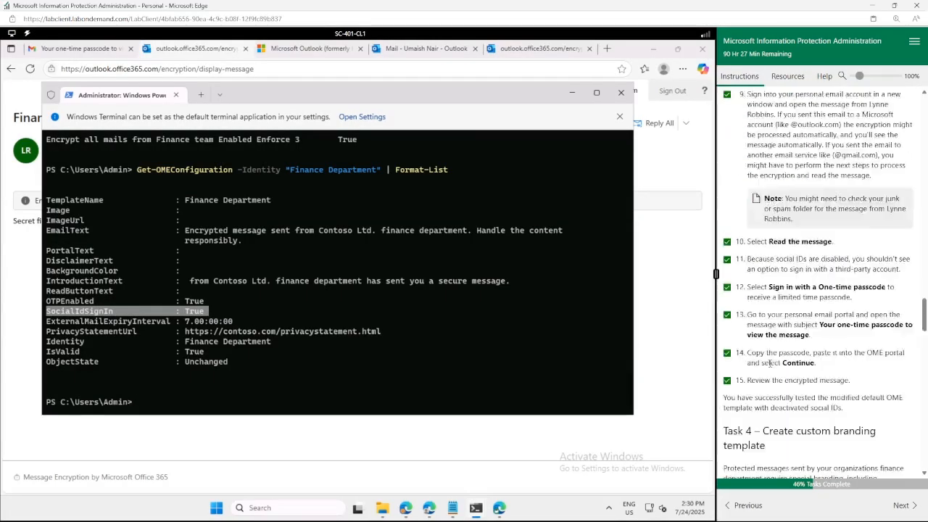
scroll(815, 284, up, 10)
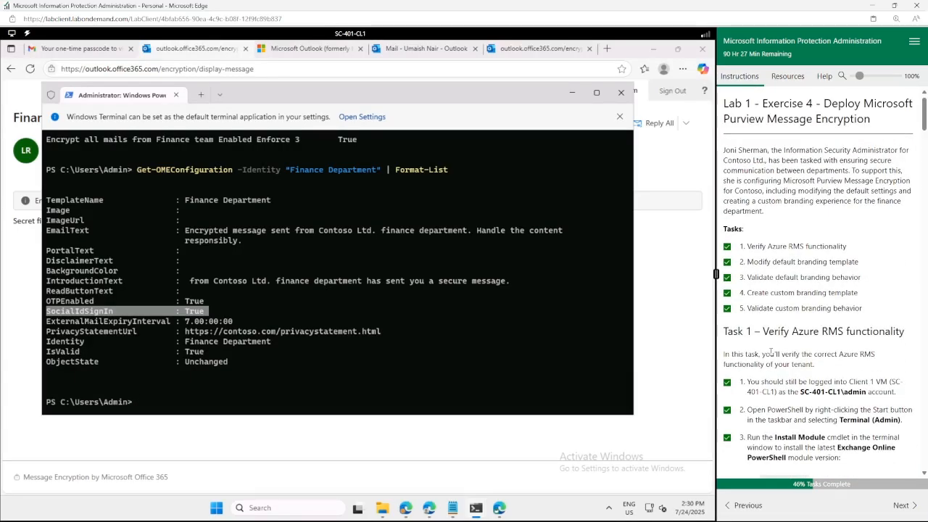
drag(730, 104, 891, 116)
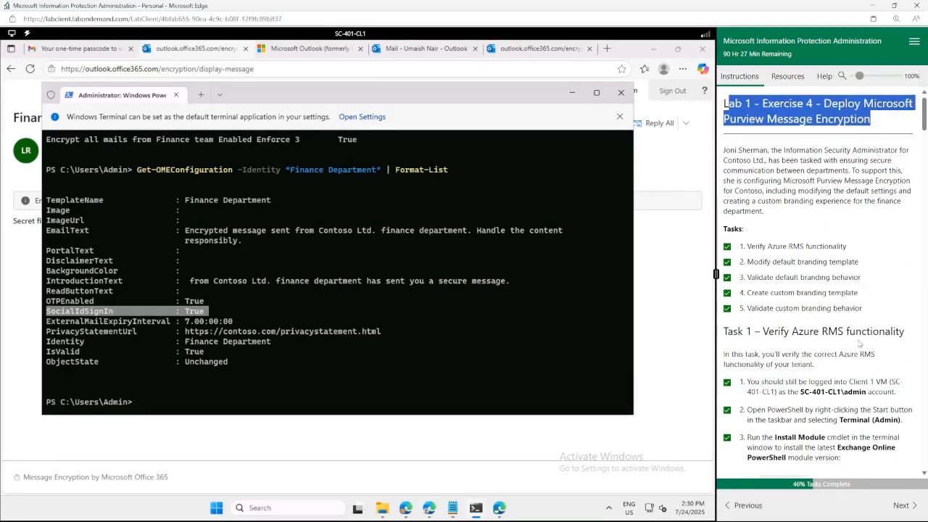
scroll(843, 346, down, 15)
scroll(842, 346, down, 15)
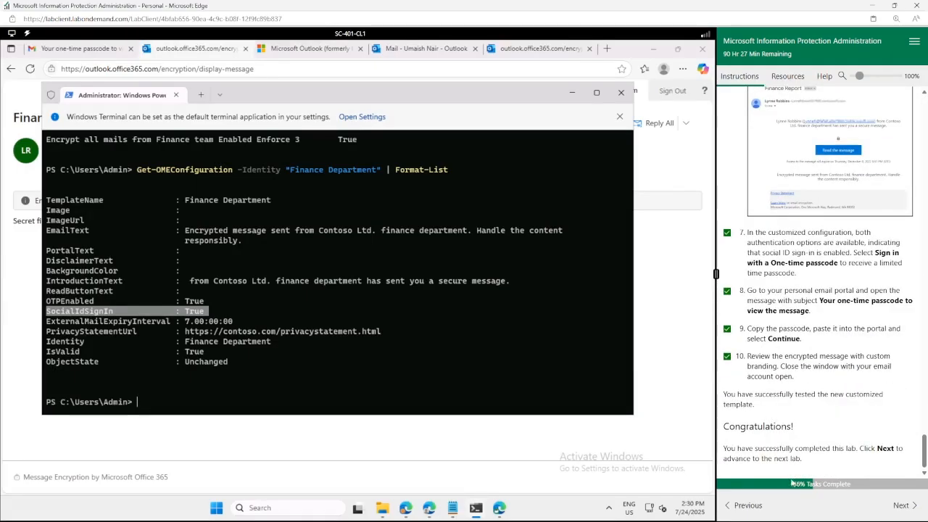